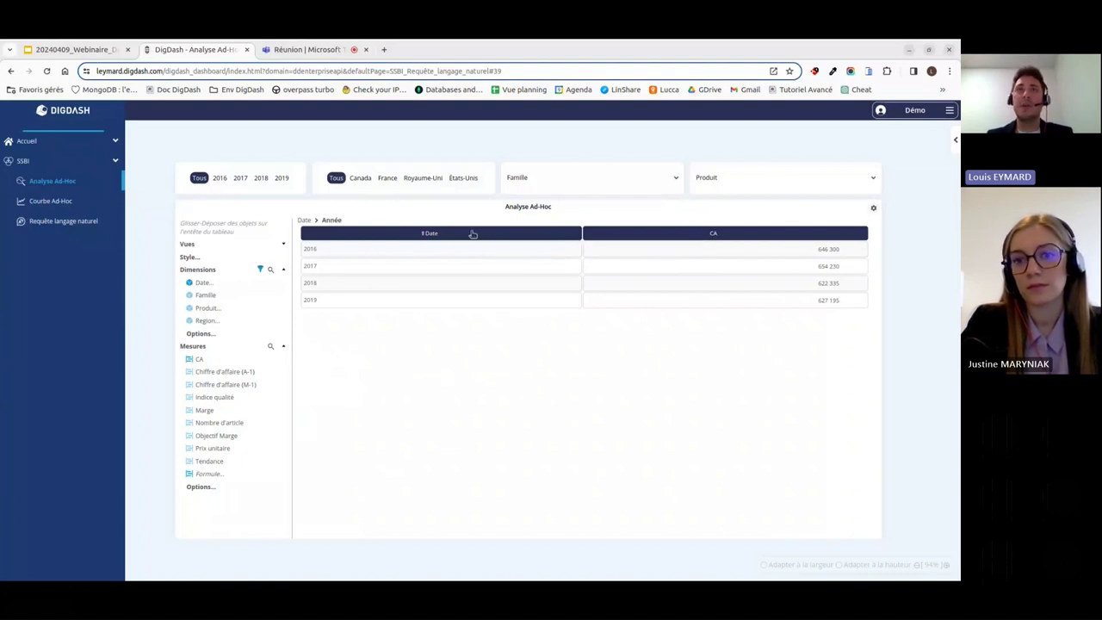
Step: Replace the Date dimension in the ad-hoc table with the Géographique (régions et villes depuis 2016) / Pays level
{"action": "left_click_drag", "start_coordinate": [472, 234], "coordinate": [256, 308]}
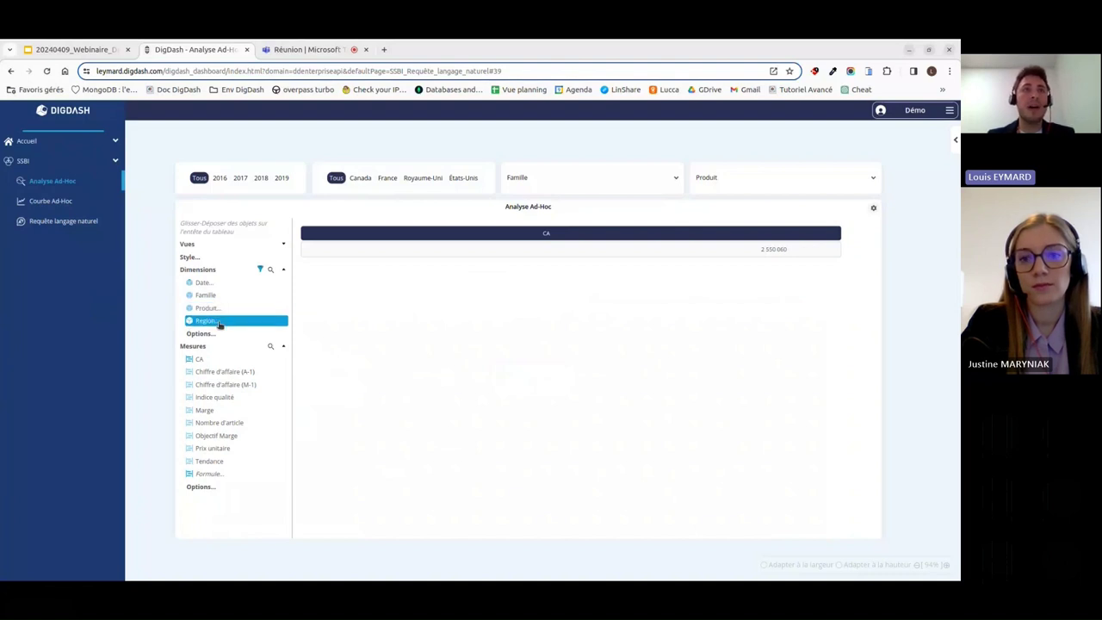
{"action": "left_click", "coordinate": [215, 321]}
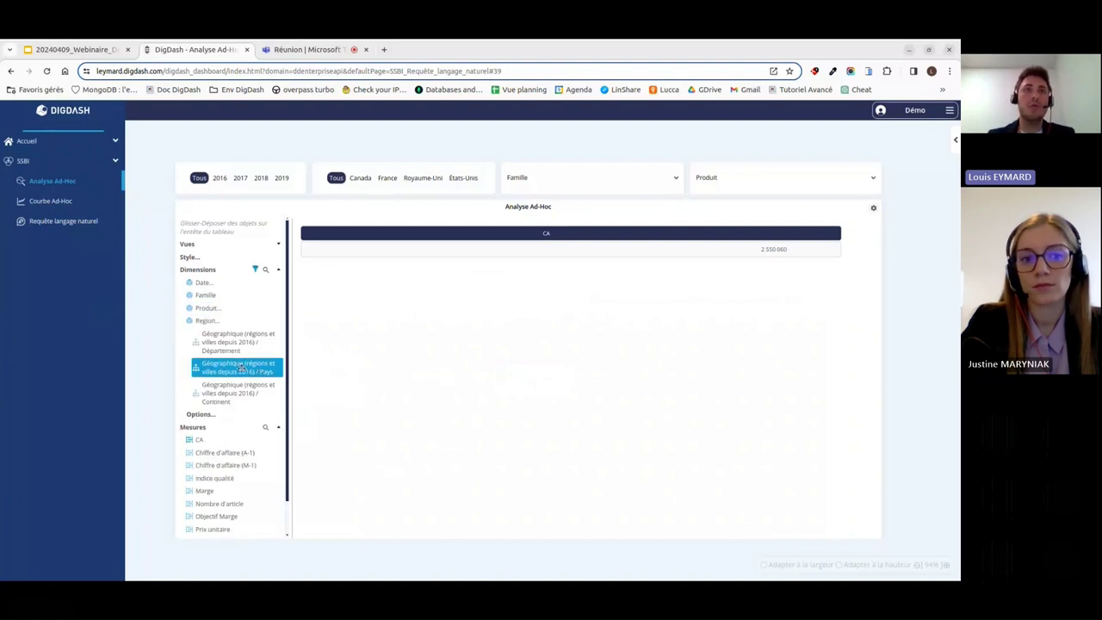
{"action": "left_click_drag", "start_coordinate": [242, 368], "coordinate": [398, 234]}
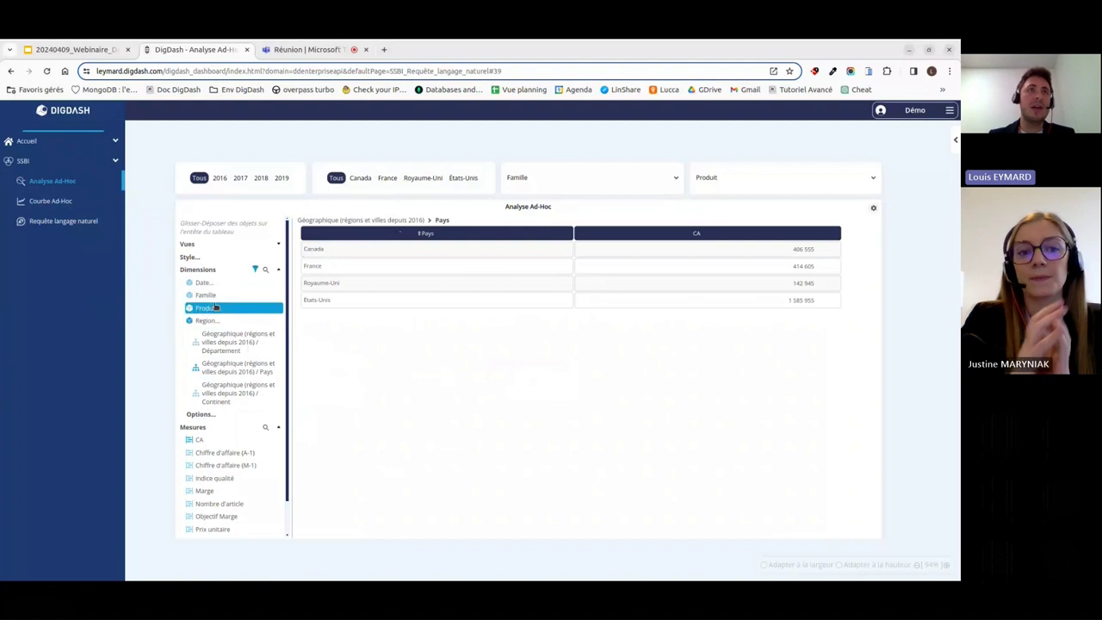
Step: Add the Famille dimension as a column between Pays and CA and review the table's rows
{"action": "left_click_drag", "start_coordinate": [207, 295], "coordinate": [535, 235]}
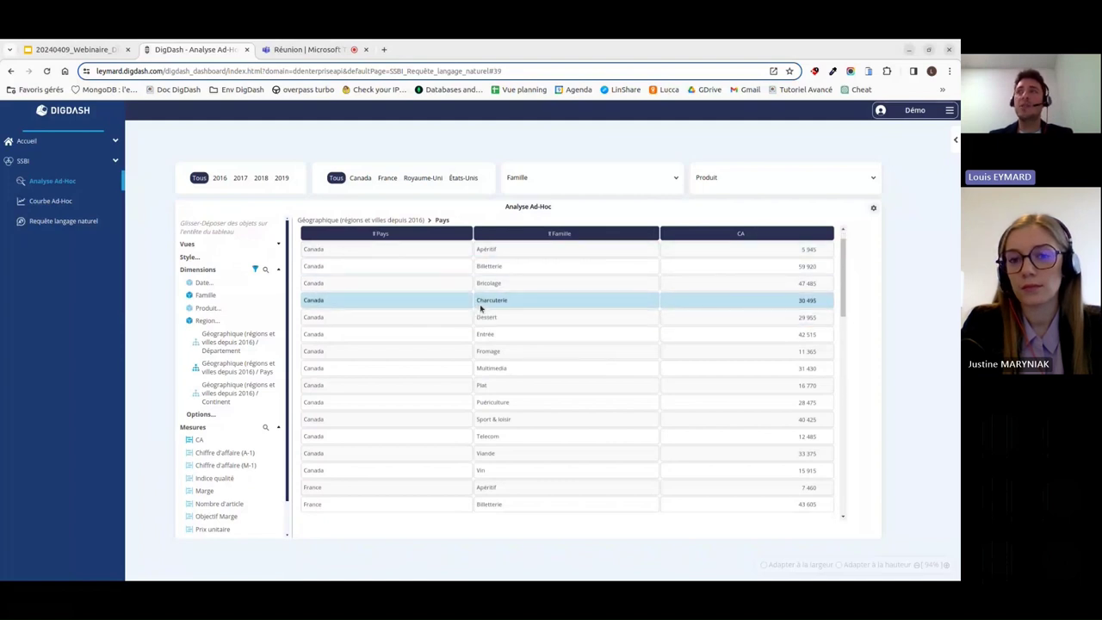
{"action": "scroll", "coordinate": [480, 306], "scroll_direction": "down", "scroll_amount": 6}
{"action": "scroll", "coordinate": [484, 303], "scroll_direction": "up", "scroll_amount": 2}
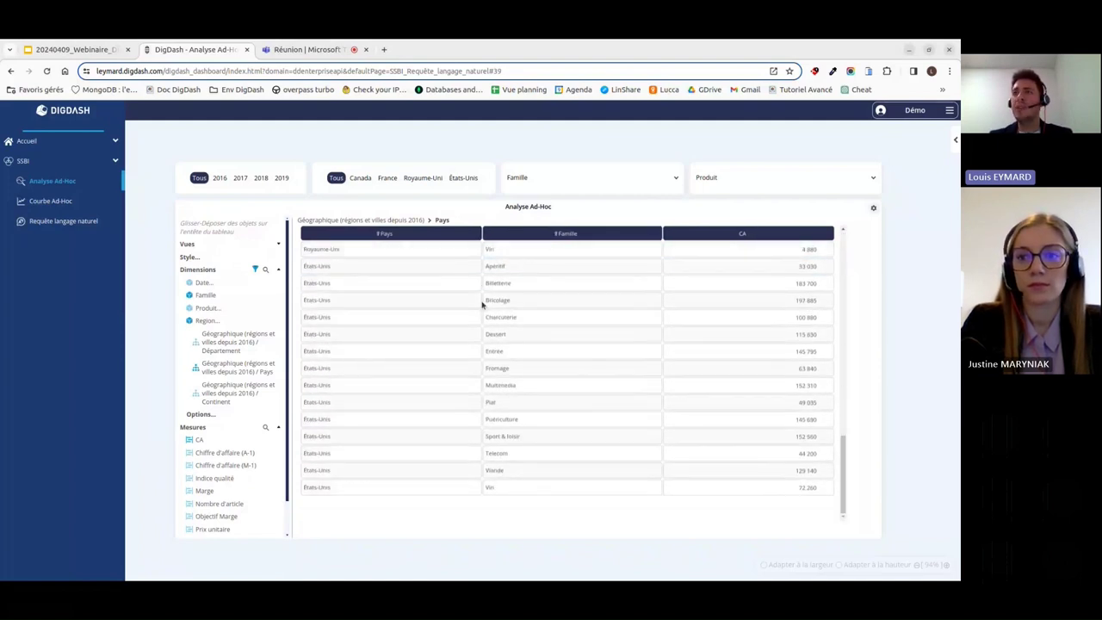
{"action": "scroll", "coordinate": [488, 335], "scroll_direction": "up", "scroll_amount": 8}
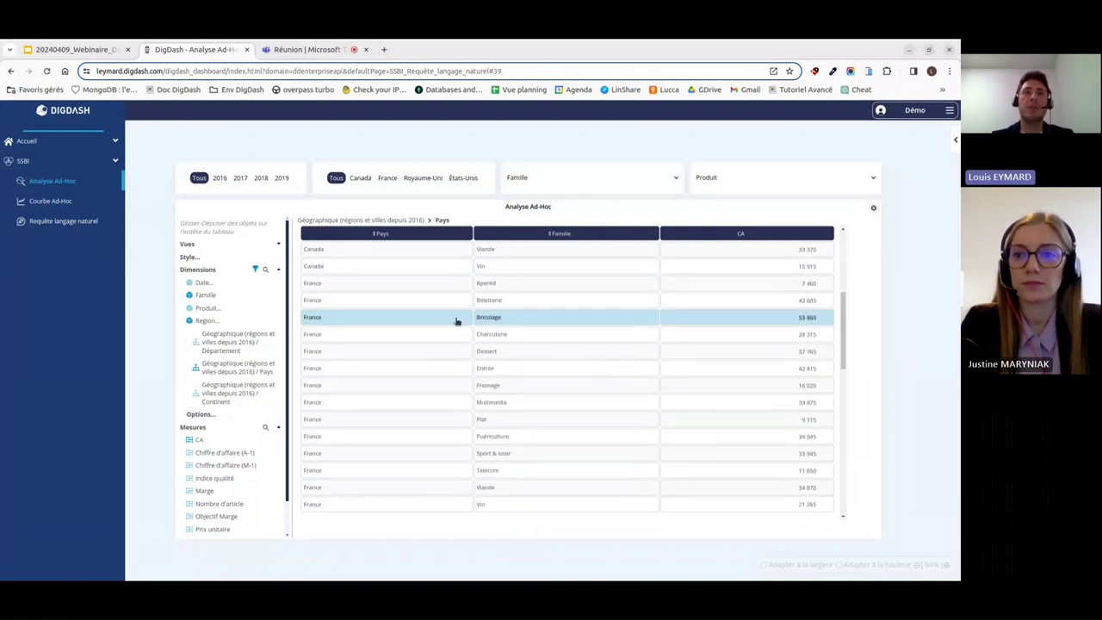
{"action": "scroll", "coordinate": [347, 273], "scroll_direction": "down", "scroll_amount": 4}
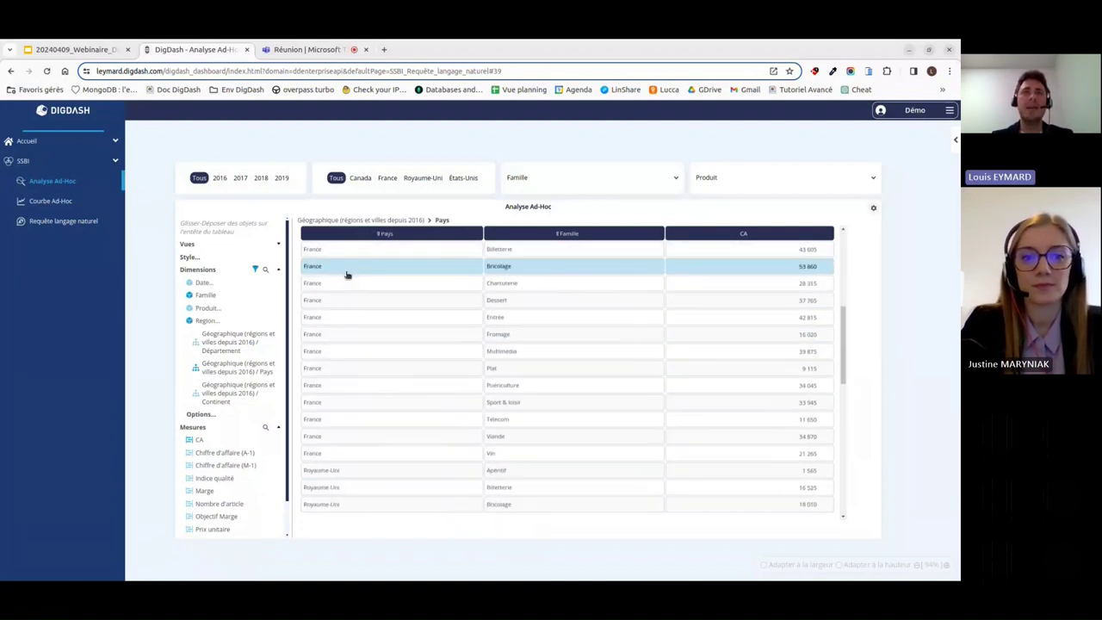
{"action": "scroll", "coordinate": [346, 281], "scroll_direction": "down", "scroll_amount": 2}
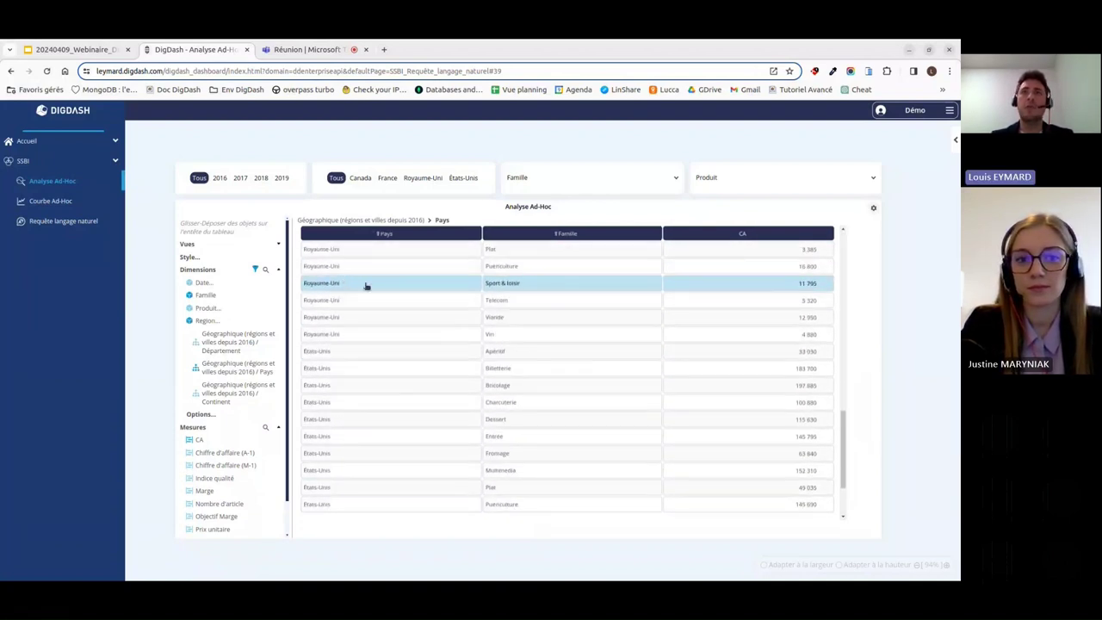
{"action": "scroll", "coordinate": [364, 285], "scroll_direction": "up", "scroll_amount": 8}
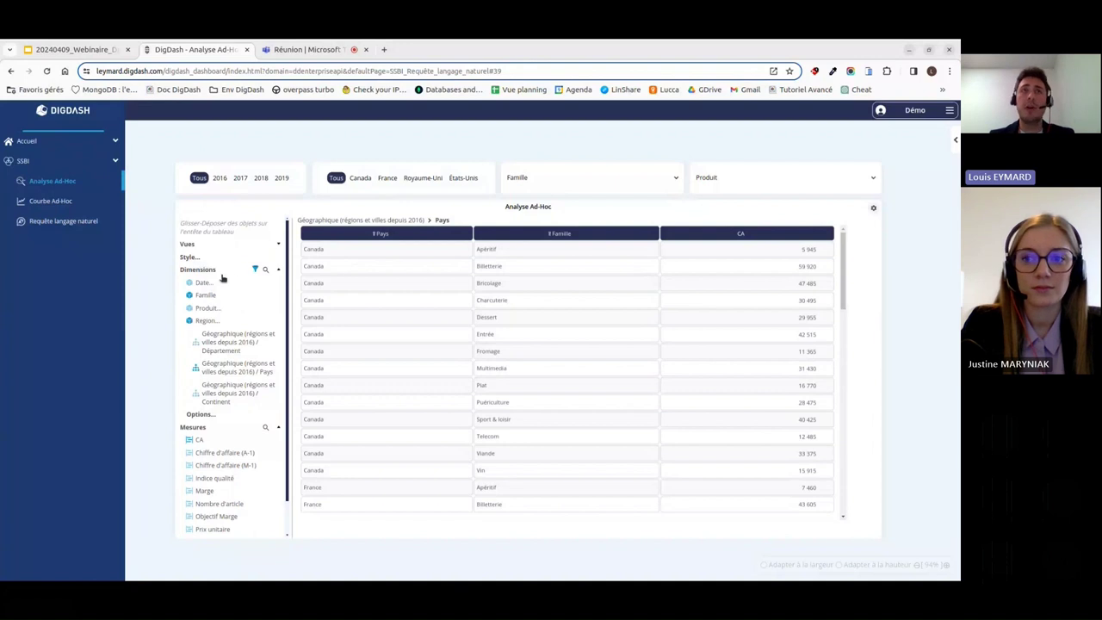
Step: Add a measure filter on the Famille axis keeping Les meilleurs for CA with a value of 3
{"action": "left_click", "coordinate": [229, 343]}
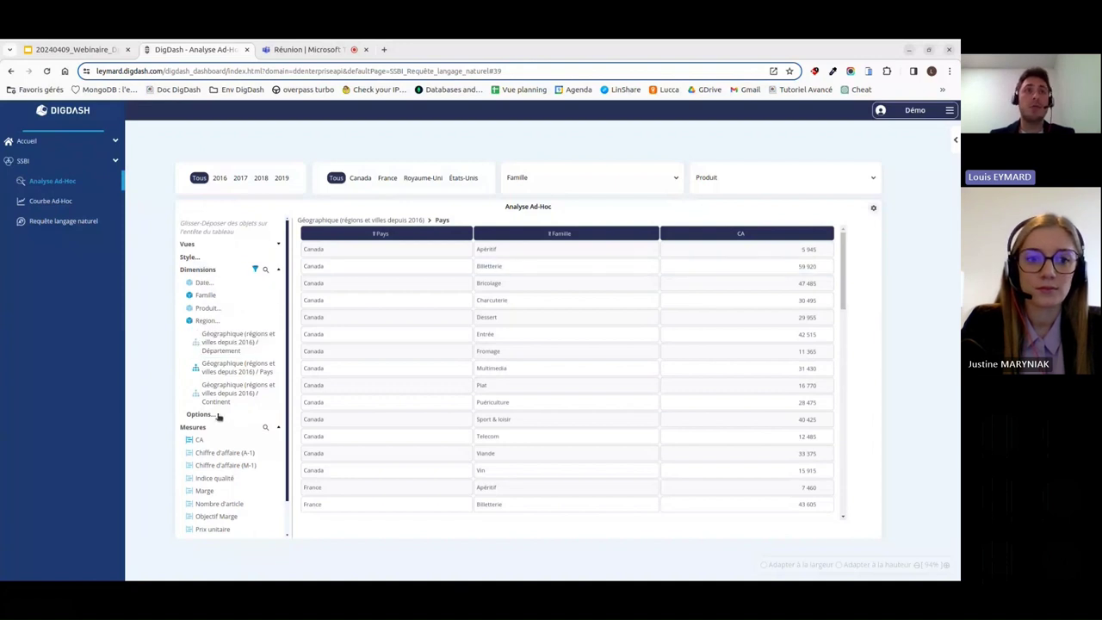
{"action": "left_click", "coordinate": [372, 236]}
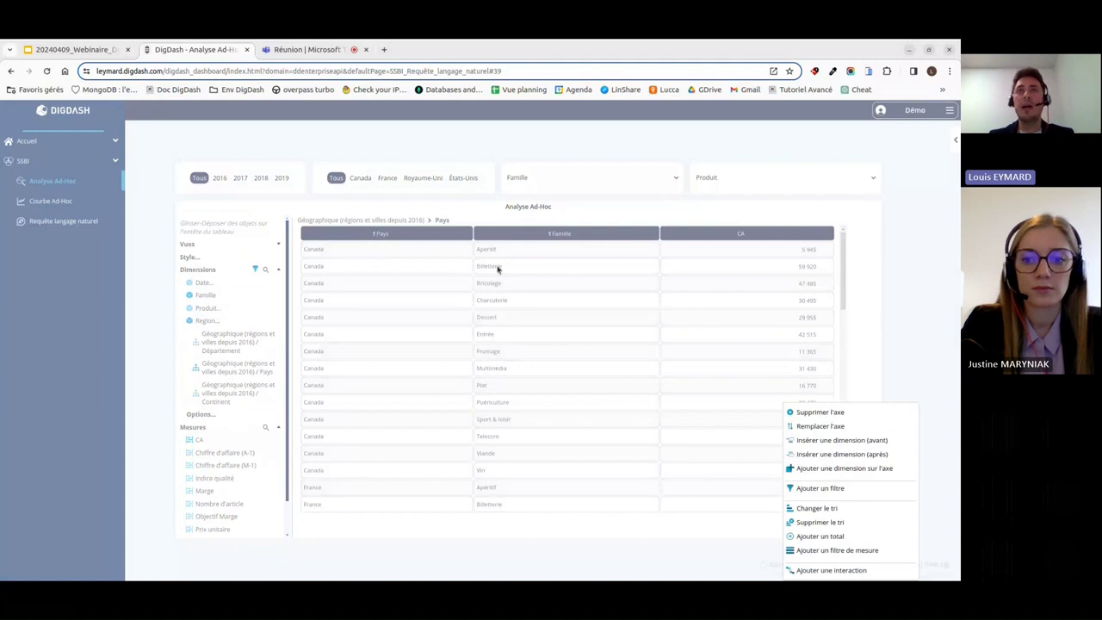
{"action": "left_click", "coordinate": [584, 231]}
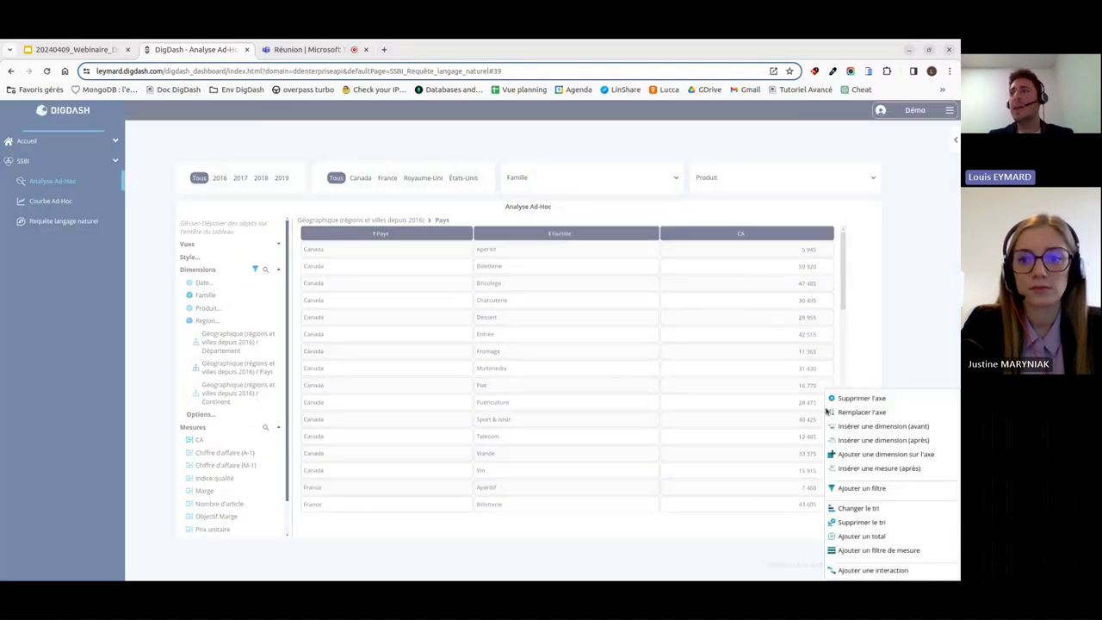
{"action": "left_click", "coordinate": [898, 551]}
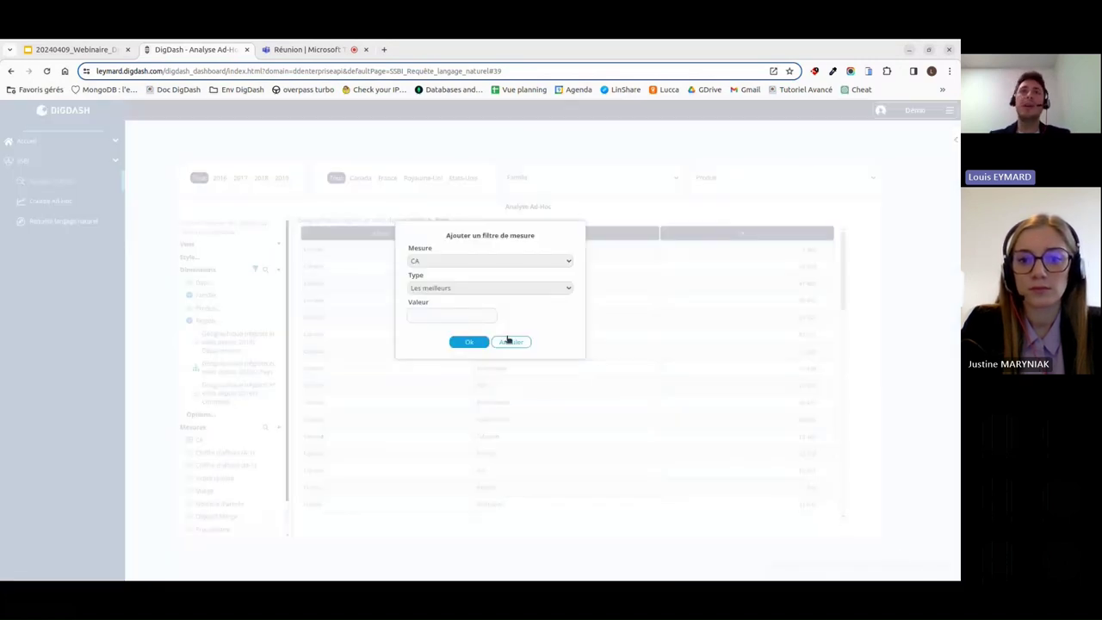
{"action": "left_click", "coordinate": [472, 314]}
{"action": "type", "text": "3"}
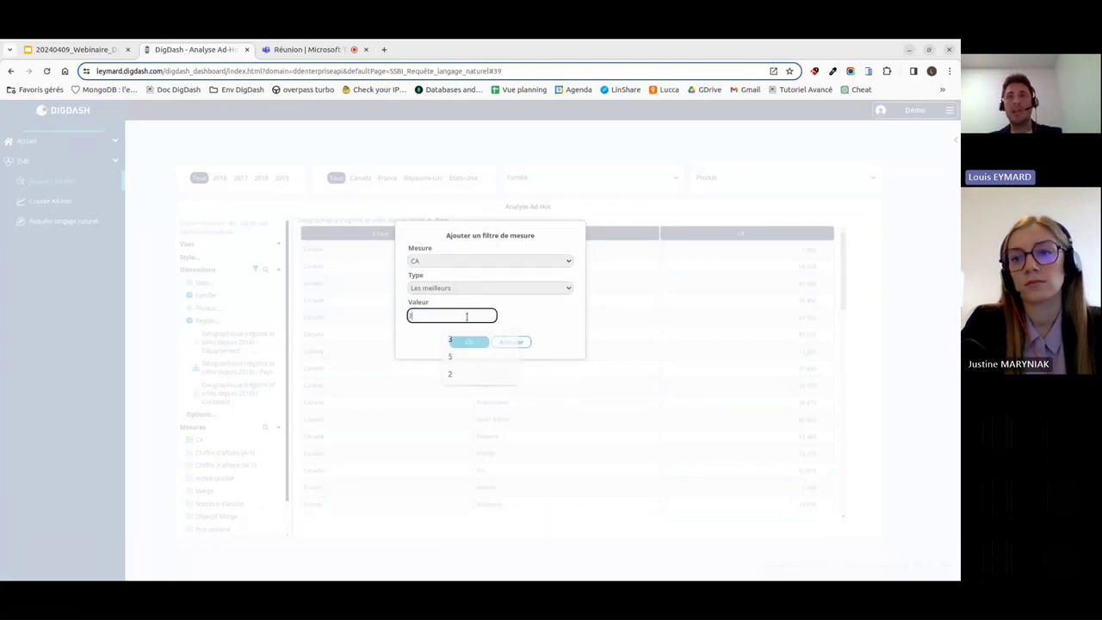
{"action": "left_click", "coordinate": [533, 315]}
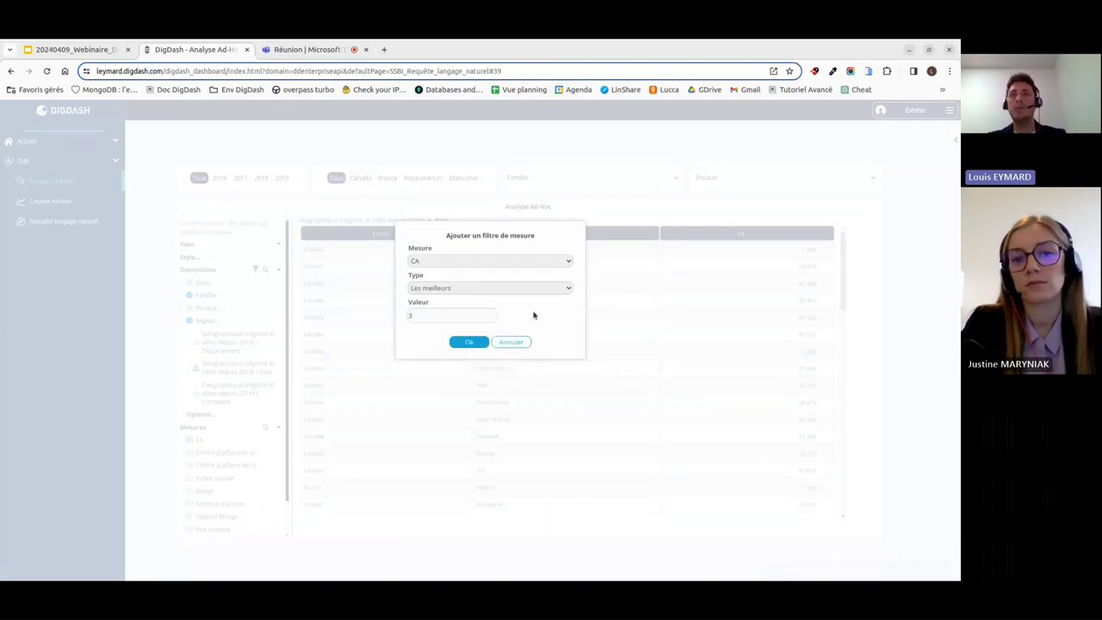
{"action": "left_click", "coordinate": [472, 342]}
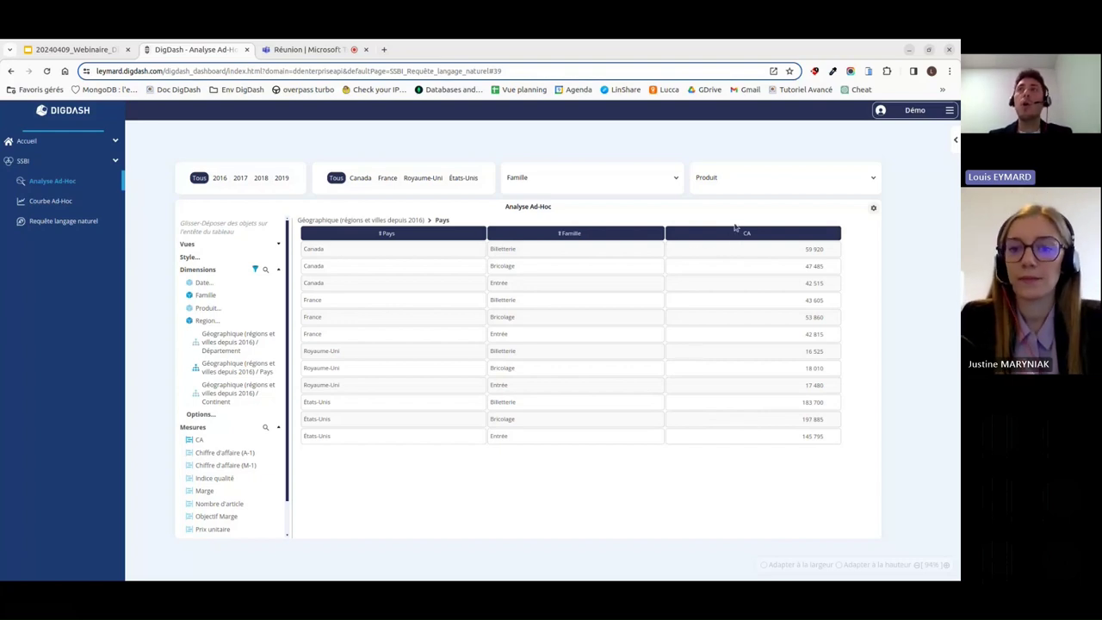
Step: Replace the CA measure in the table with Nombre d'article and look through the rows for each country
{"action": "scroll", "coordinate": [211, 401], "scroll_direction": "down", "scroll_amount": 1}
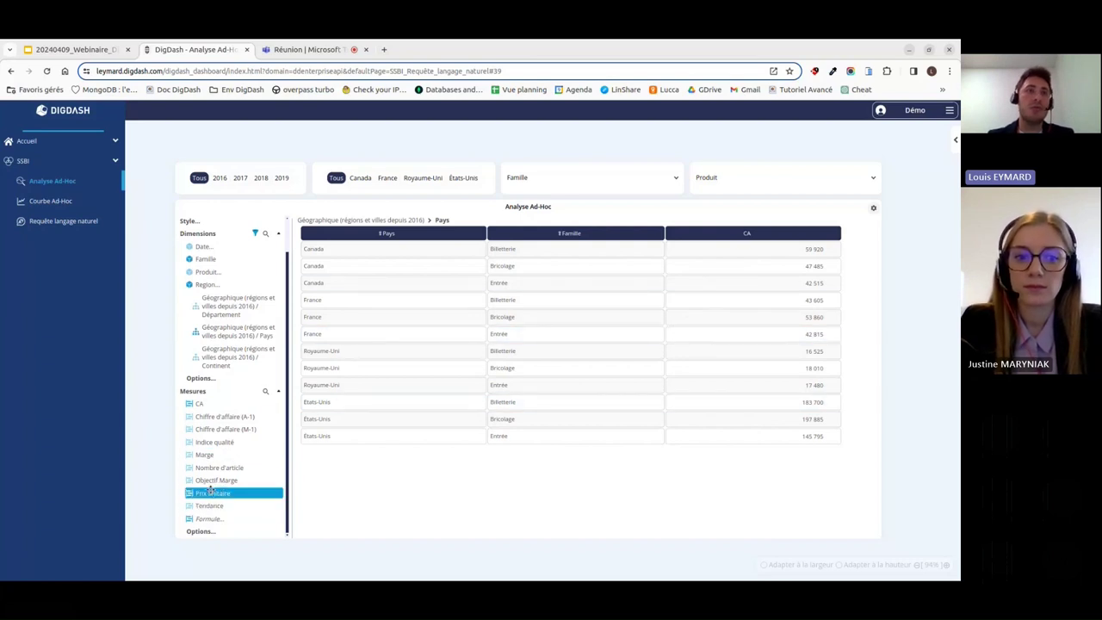
{"action": "mouse_move", "coordinate": [220, 469]}
{"action": "left_mouse_down"}
{"action": "mouse_move", "coordinate": [719, 246]}
{"action": "mouse_move", "coordinate": [719, 234]}
{"action": "mouse_move", "coordinate": [781, 240]}
{"action": "mouse_move", "coordinate": [681, 267]}
{"action": "mouse_move", "coordinate": [225, 461]}
{"action": "left_mouse_up"}
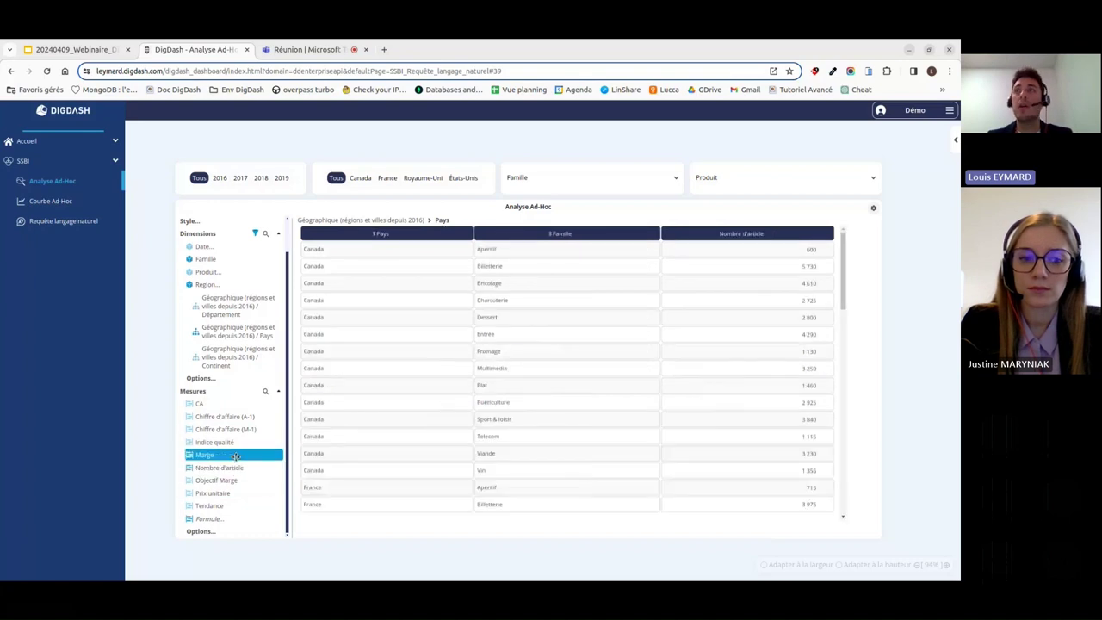
{"action": "scroll", "coordinate": [650, 318], "scroll_direction": "down", "scroll_amount": 4}
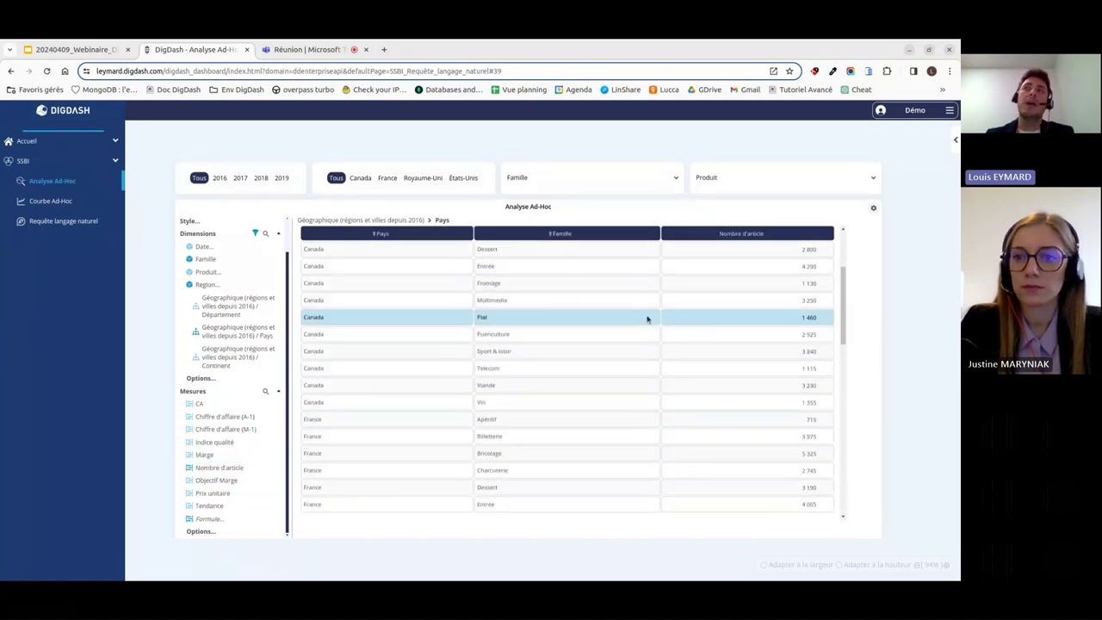
{"action": "scroll", "coordinate": [648, 319], "scroll_direction": "down", "scroll_amount": 3}
{"action": "scroll", "coordinate": [648, 318], "scroll_direction": "up", "scroll_amount": 6}
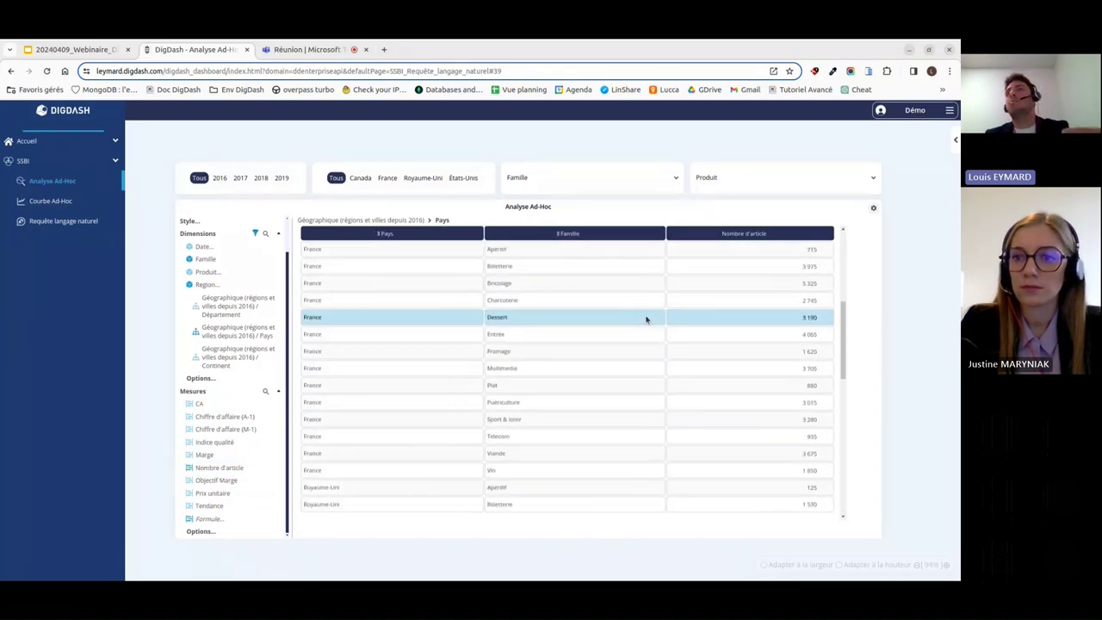
{"action": "scroll", "coordinate": [593, 240], "scroll_direction": "up", "scroll_amount": 3}
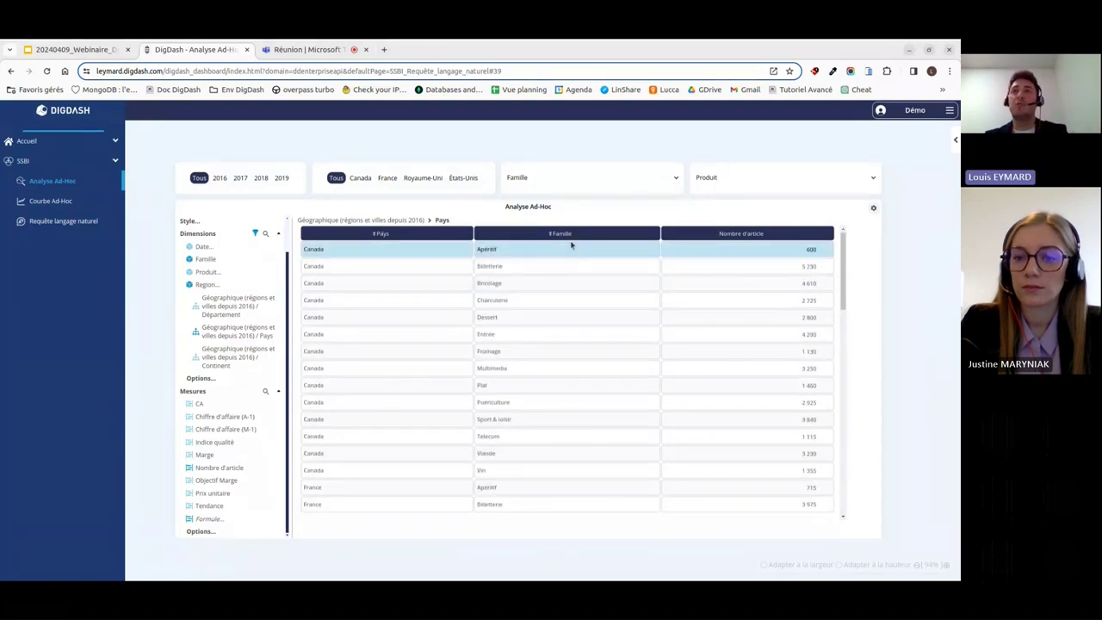
Step: Change the measure of the Famille axis's measure filter to Nombre d'article
{"action": "left_click", "coordinate": [575, 237]}
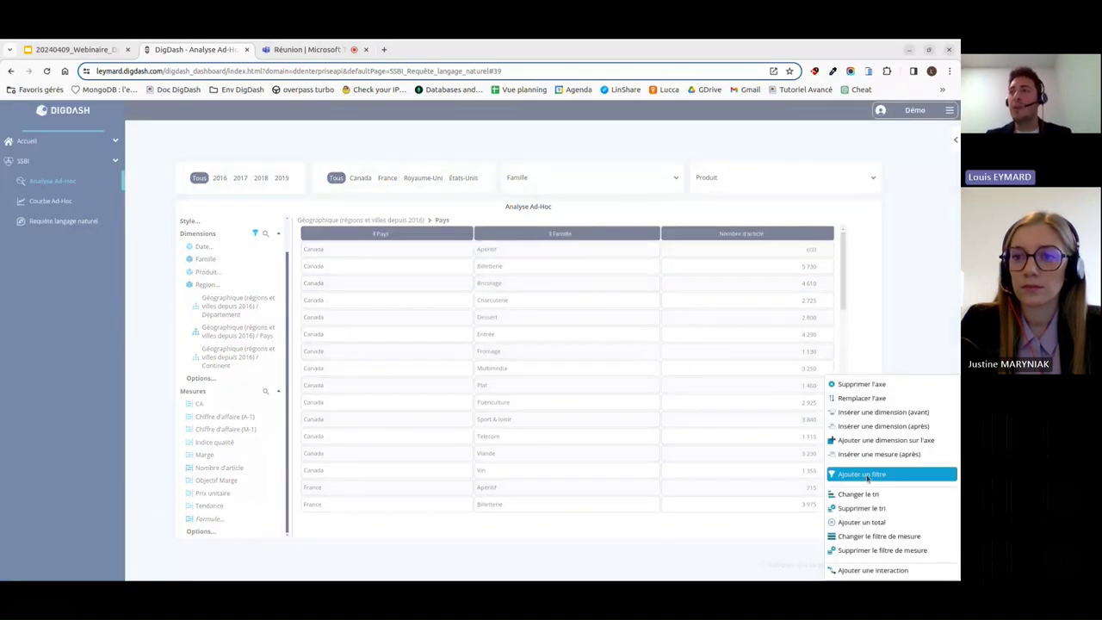
{"action": "left_click", "coordinate": [887, 537]}
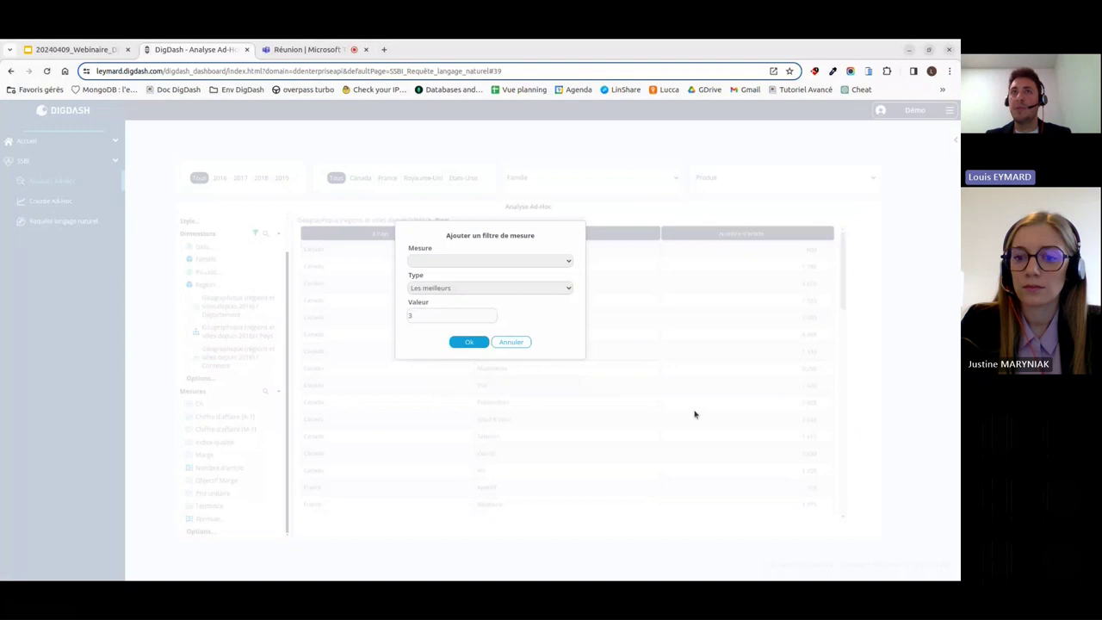
{"action": "left_click", "coordinate": [544, 261]}
{"action": "left_click", "coordinate": [469, 282]}
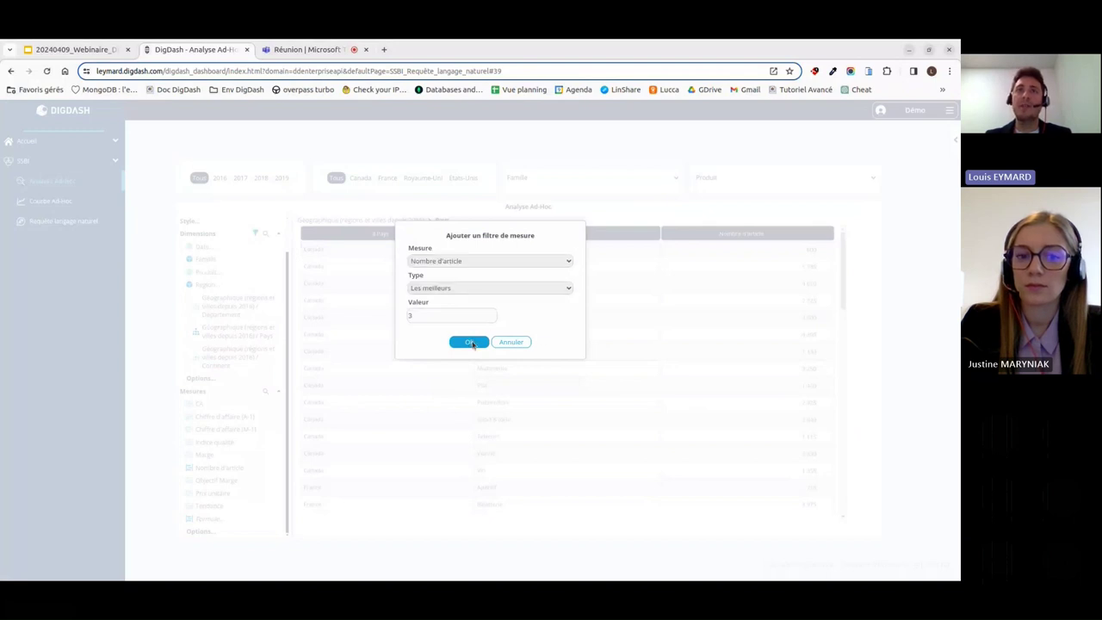
{"action": "left_click", "coordinate": [470, 342]}
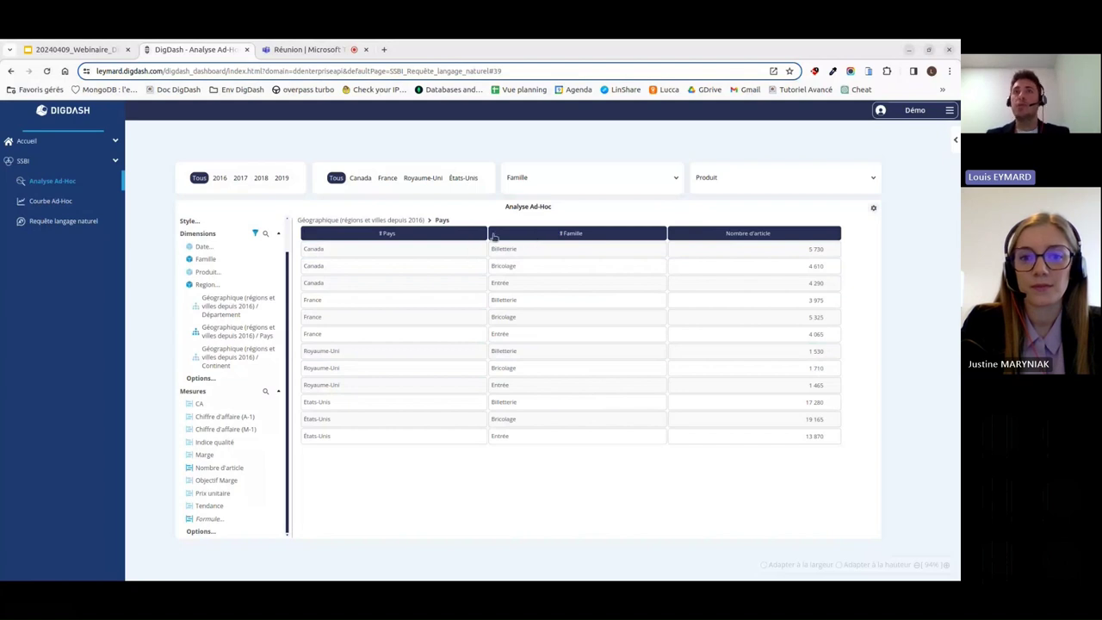
Step: Add a total to the Famille axis, positioned at the end with Naturelle aggregation
{"action": "right_click", "coordinate": [829, 382]}
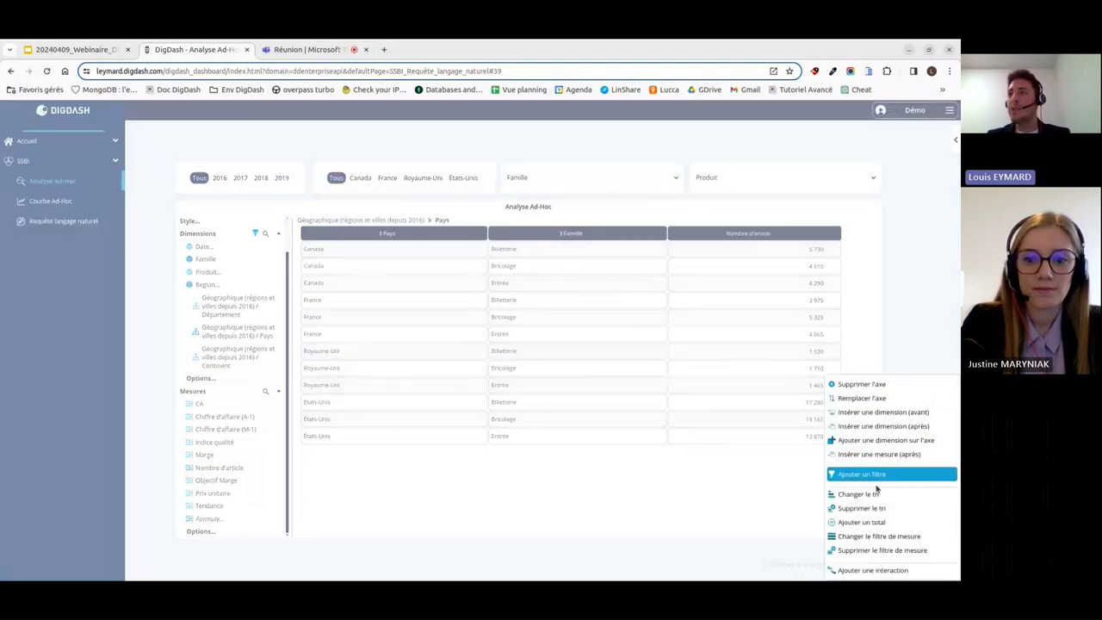
{"action": "left_click", "coordinate": [861, 522]}
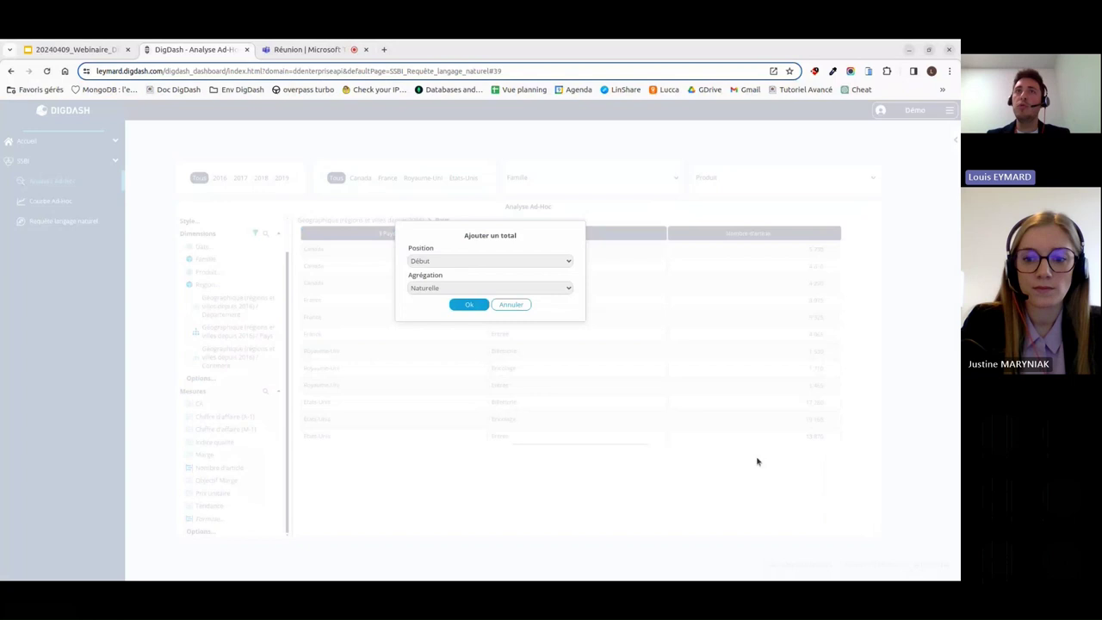
{"action": "left_click", "coordinate": [544, 263]}
{"action": "left_click", "coordinate": [465, 282]}
{"action": "left_click", "coordinate": [470, 305]}
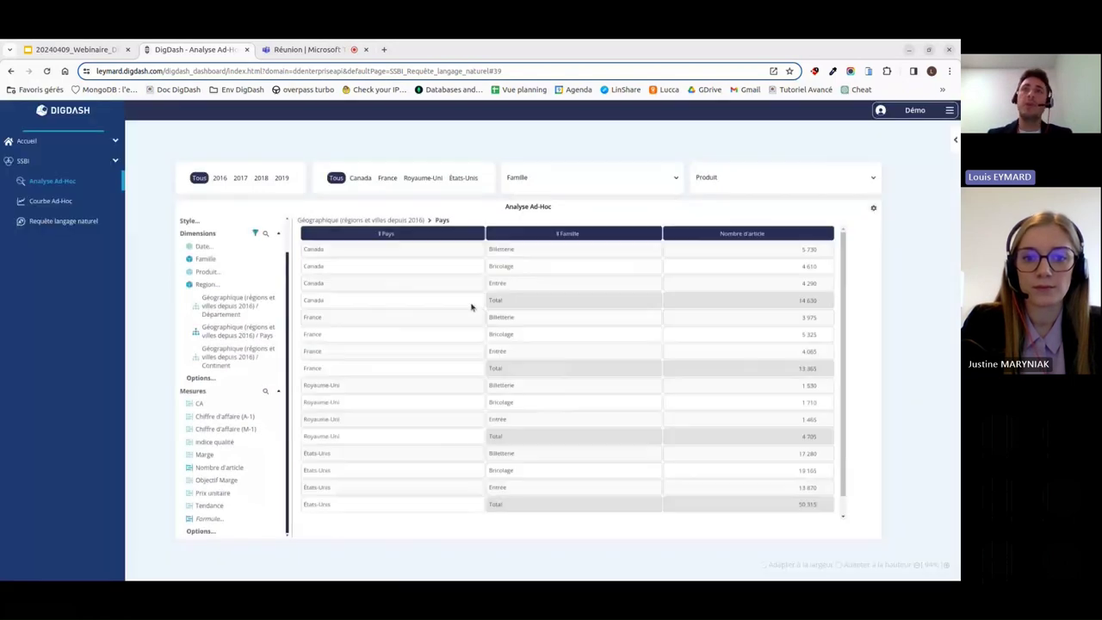
Step: Add a total to the Pays axis with position Début and Naturelle aggregation
{"action": "left_click", "coordinate": [418, 239]}
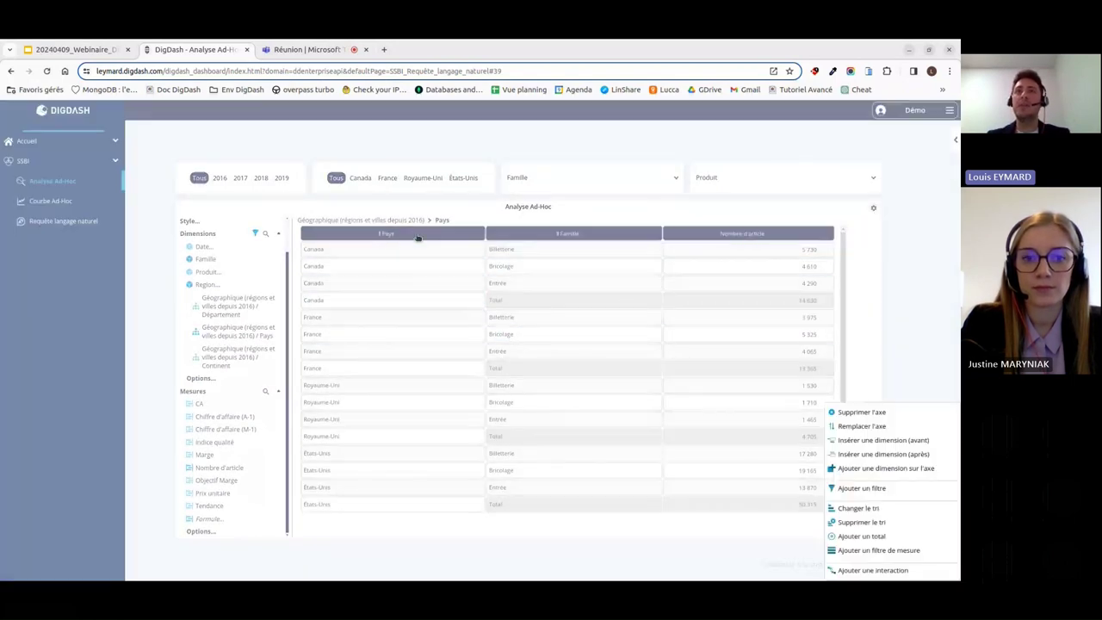
{"action": "left_click", "coordinate": [855, 536]}
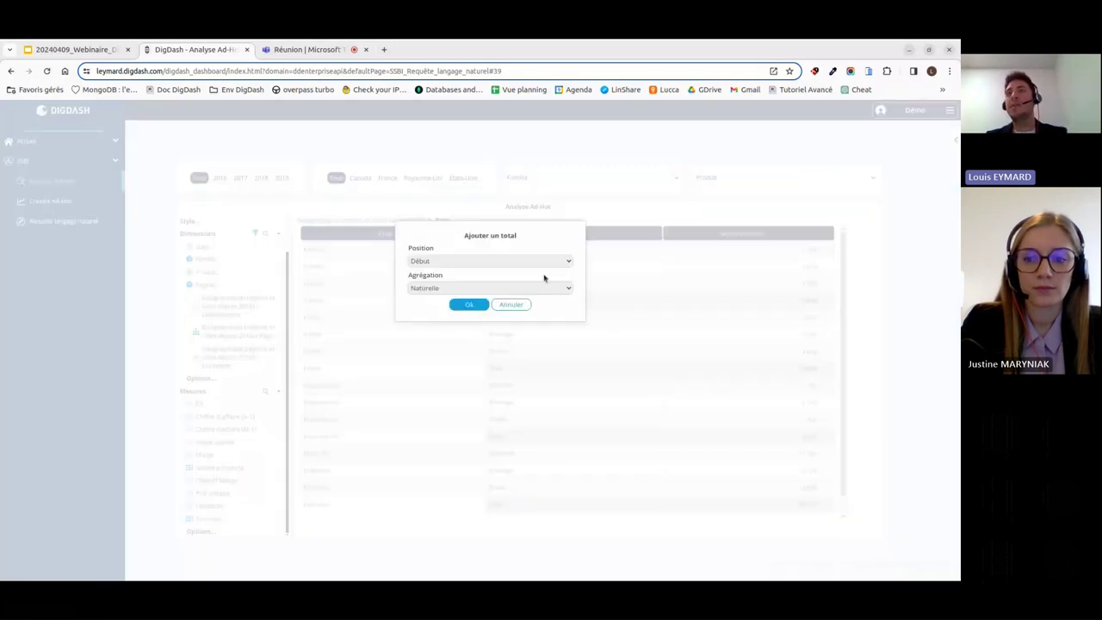
{"action": "left_click", "coordinate": [461, 261]}
{"action": "left_click", "coordinate": [460, 273]}
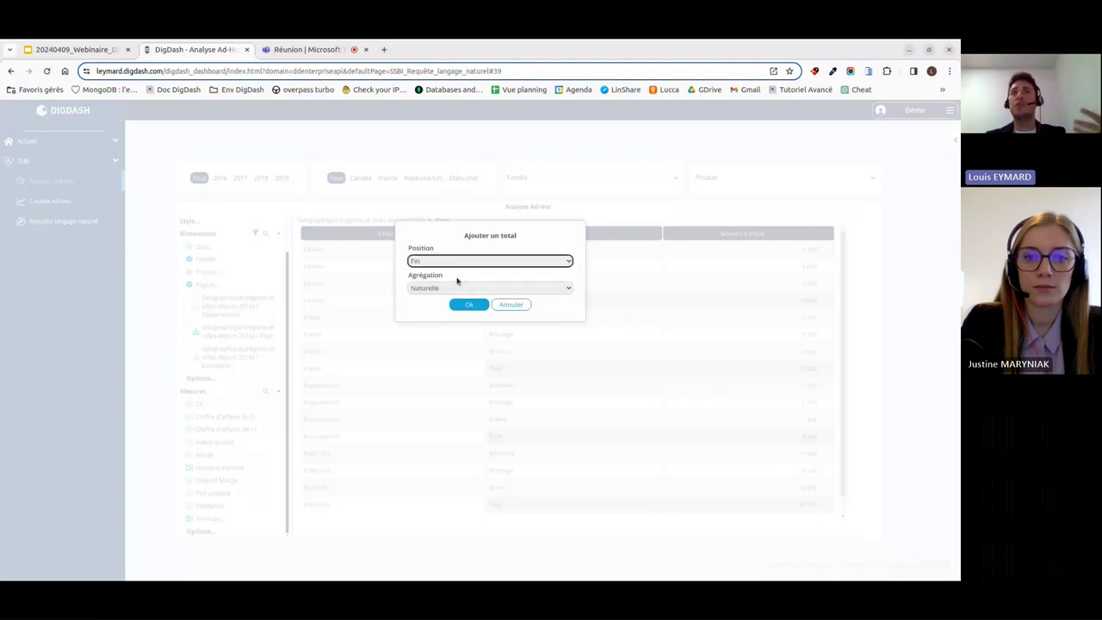
{"action": "left_click", "coordinate": [462, 261]}
{"action": "left_click", "coordinate": [448, 273]}
{"action": "left_click", "coordinate": [470, 305]}
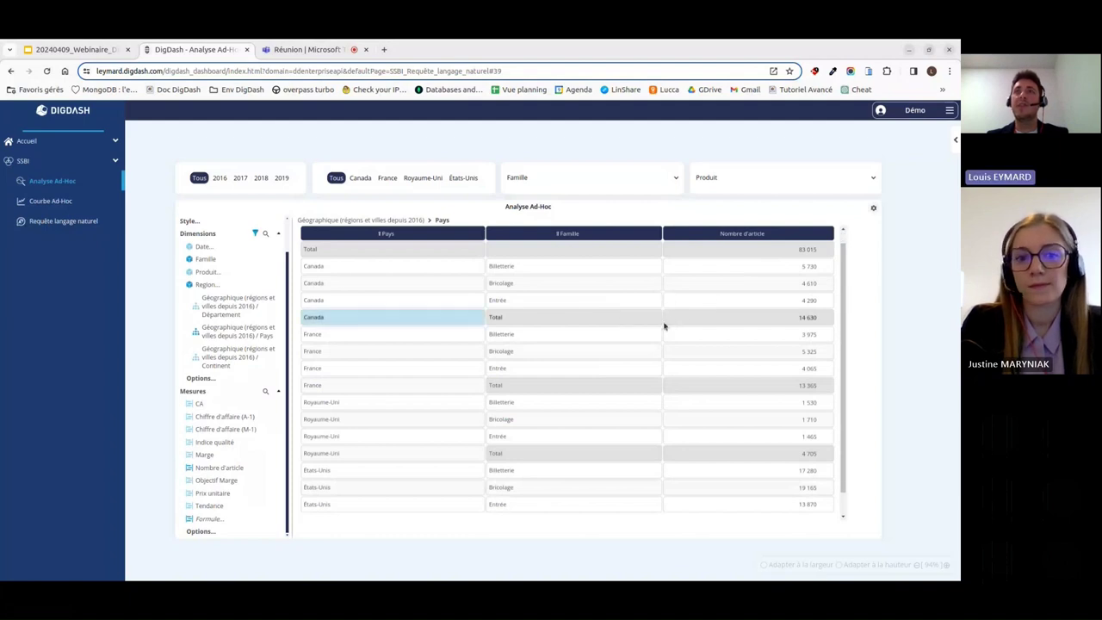
{"action": "scroll", "coordinate": [617, 368], "scroll_direction": "down", "scroll_amount": 1}
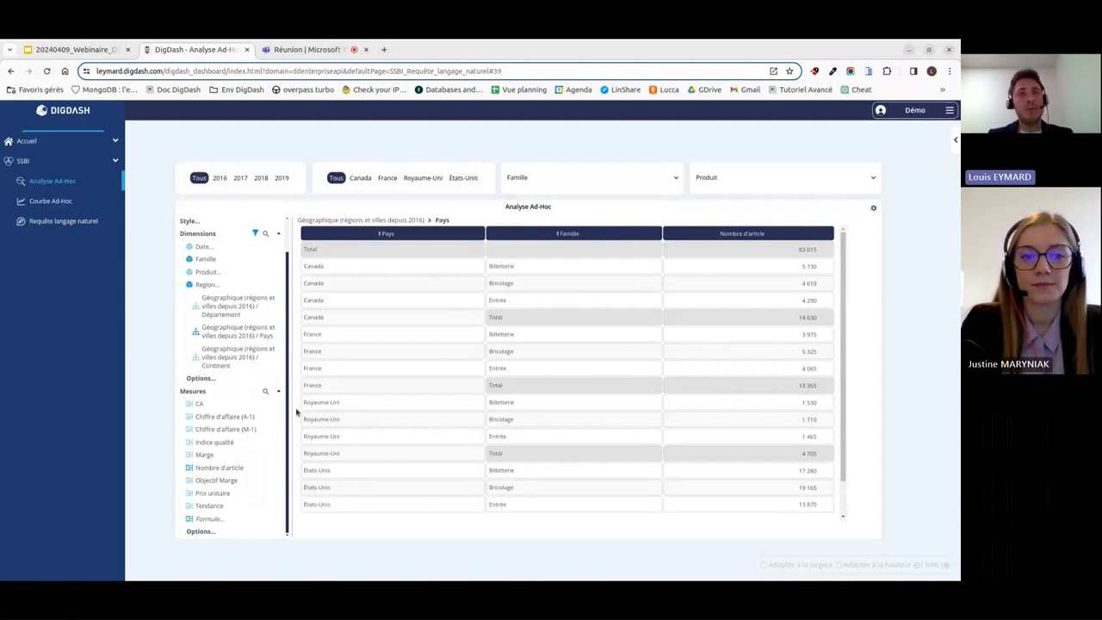
Step: Expand the measure options and examine the available transformers and the general, smoothing and predictive functions
{"action": "left_click", "coordinate": [200, 531]}
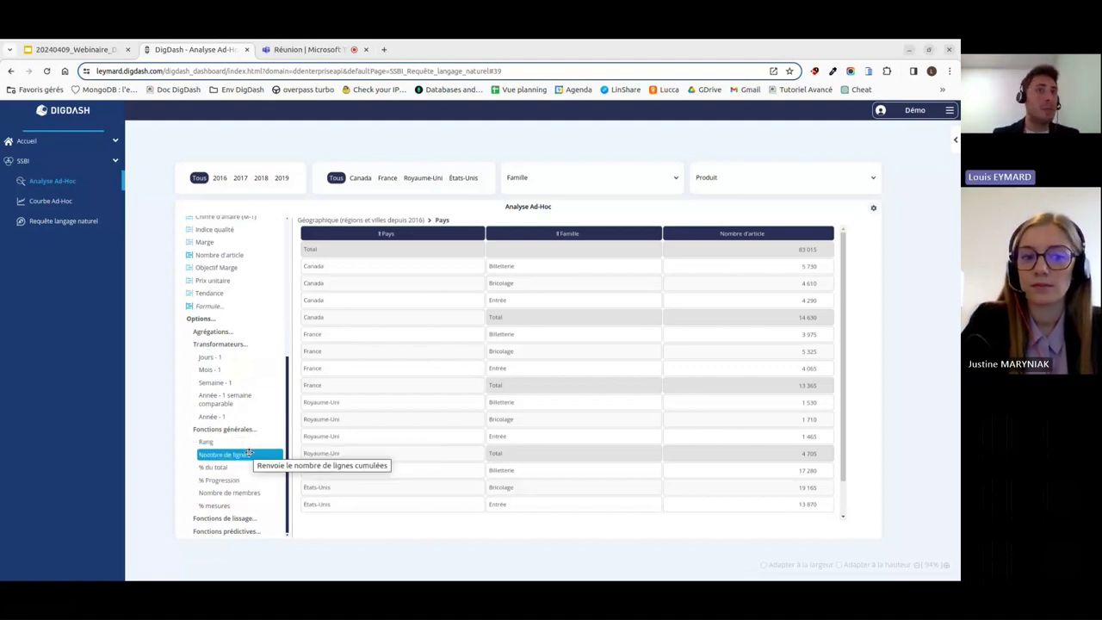
{"action": "left_click", "coordinate": [231, 519]}
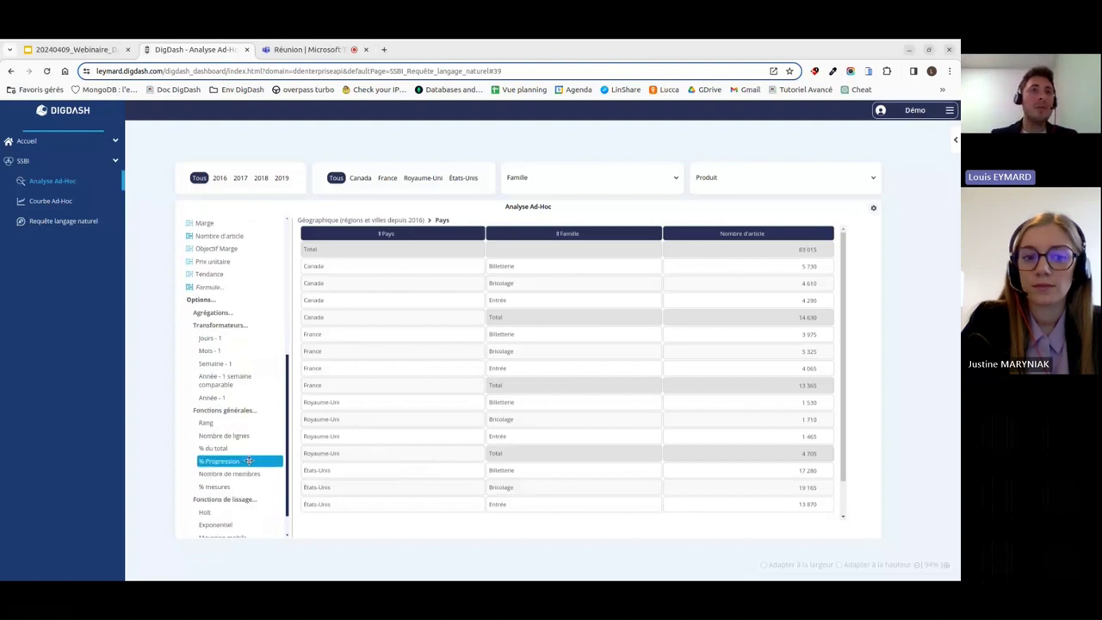
{"action": "scroll", "coordinate": [230, 520], "scroll_direction": "down", "scroll_amount": 1}
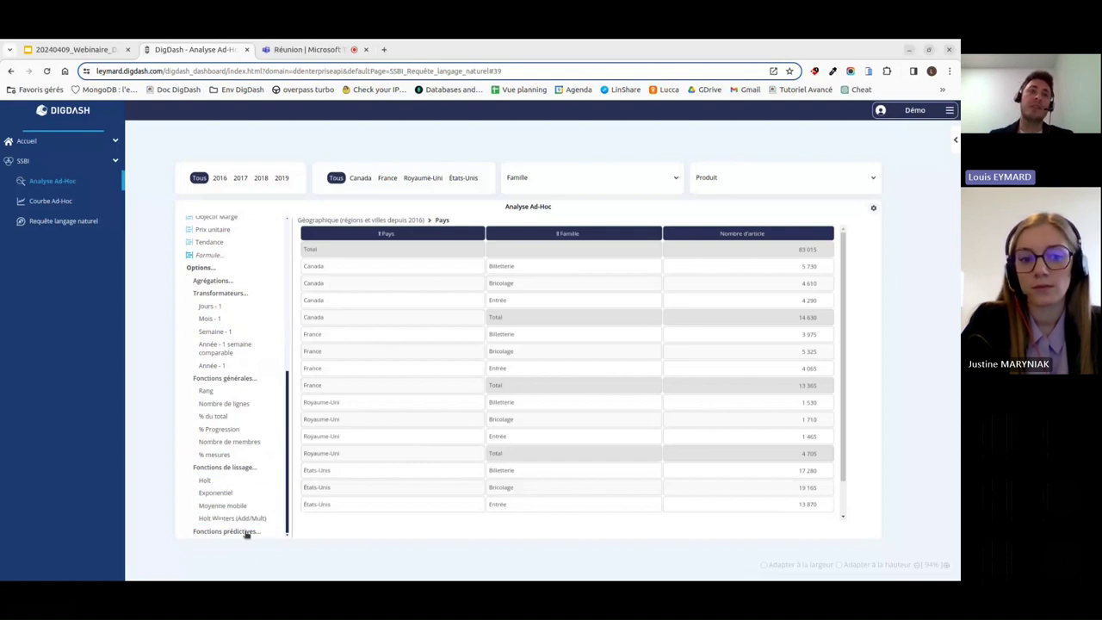
{"action": "scroll", "coordinate": [247, 535], "scroll_direction": "down", "scroll_amount": 1}
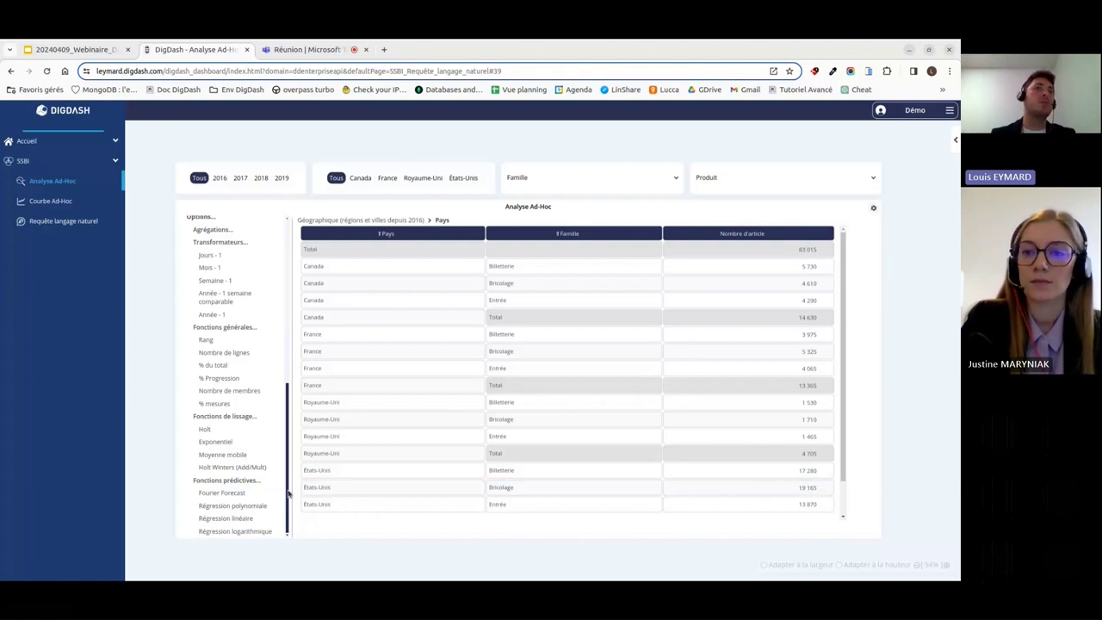
{"action": "left_click_drag", "start_coordinate": [263, 442], "coordinate": [298, 421]}
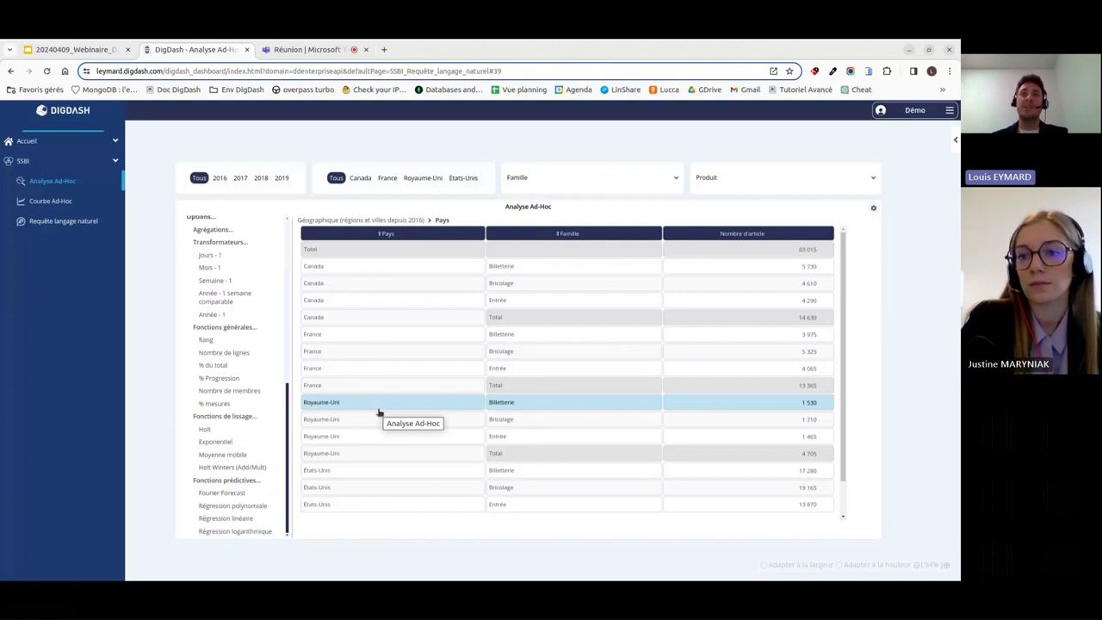
Step: Add an Année - 1 column of Nombre d'article on the Date dimension before Nombre d'article, and filter the year to 2019
{"action": "scroll", "coordinate": [253, 341], "scroll_direction": "up", "scroll_amount": 3}
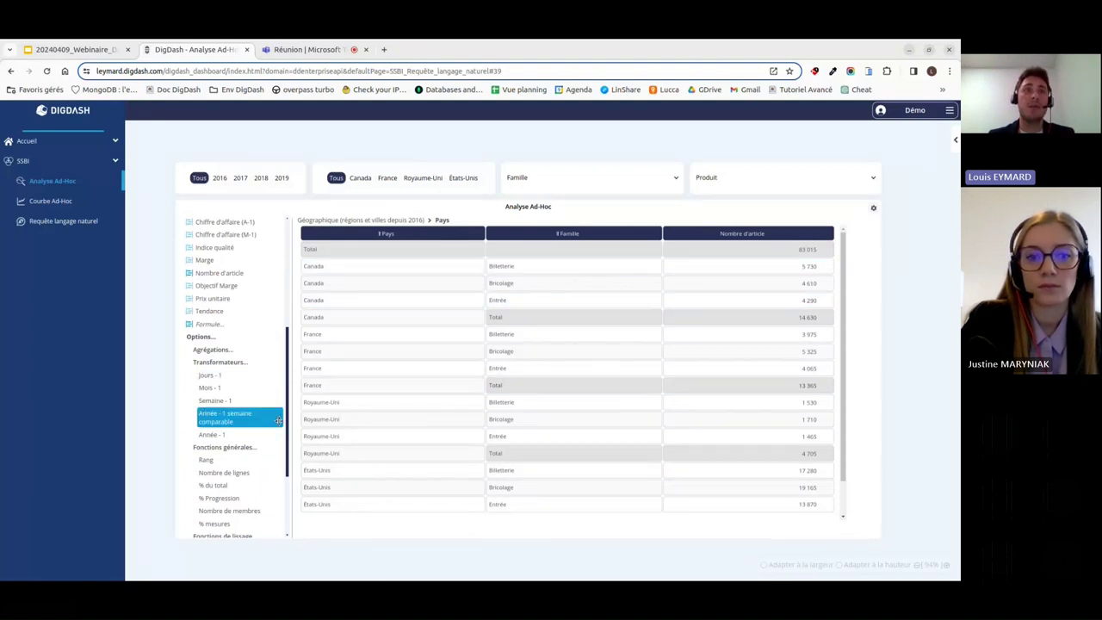
{"action": "left_click_drag", "start_coordinate": [206, 436], "coordinate": [703, 236]}
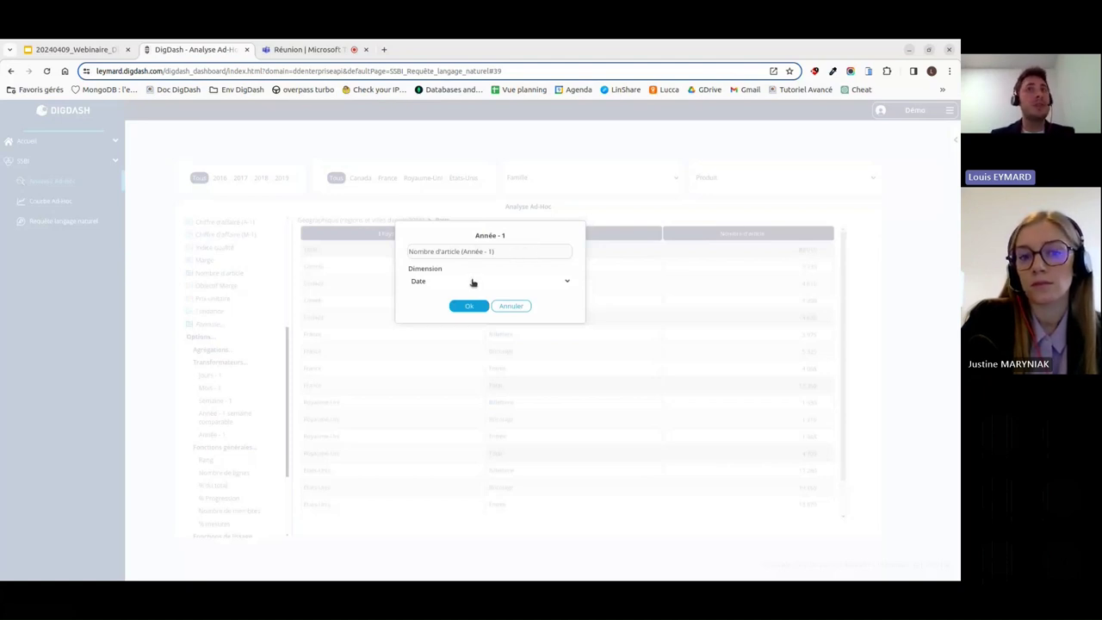
{"action": "left_click", "coordinate": [469, 307]}
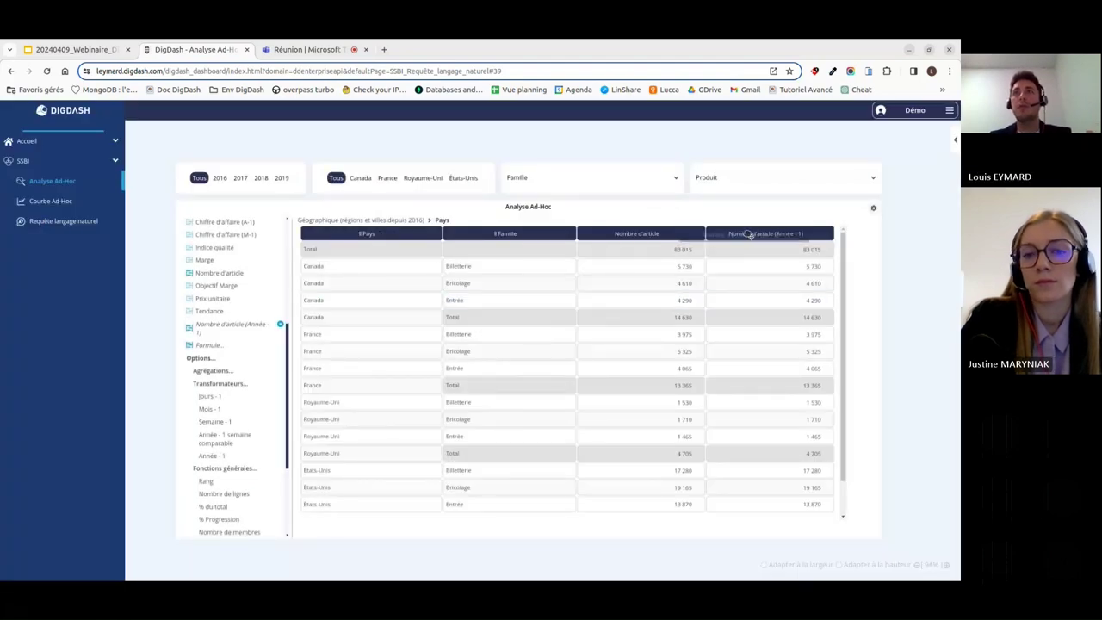
{"action": "left_click", "coordinate": [629, 234]}
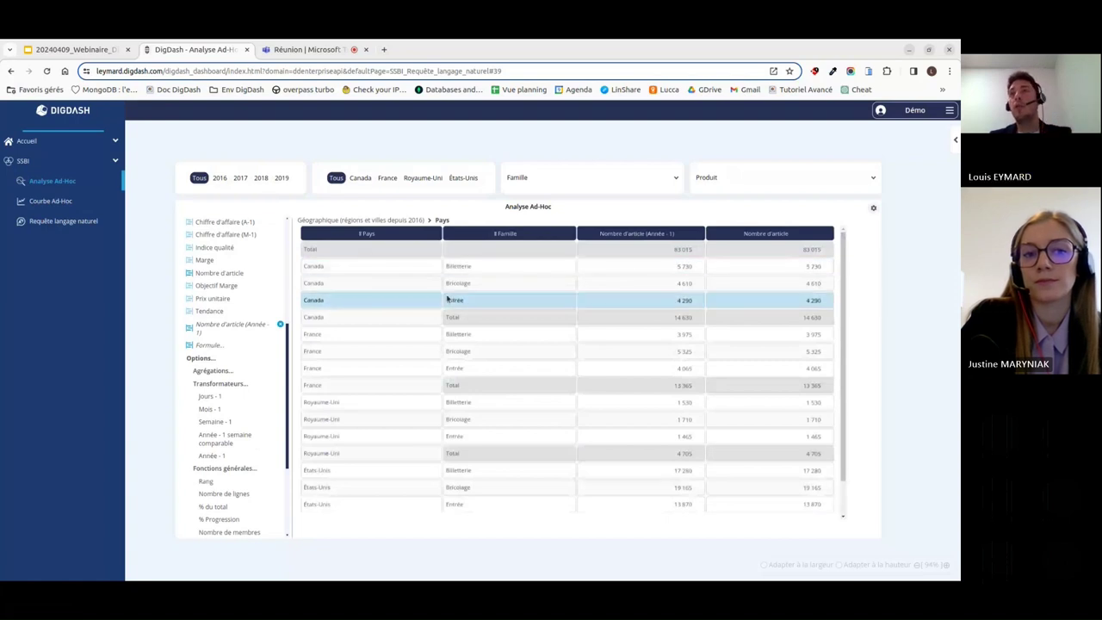
{"action": "left_click", "coordinate": [283, 178]}
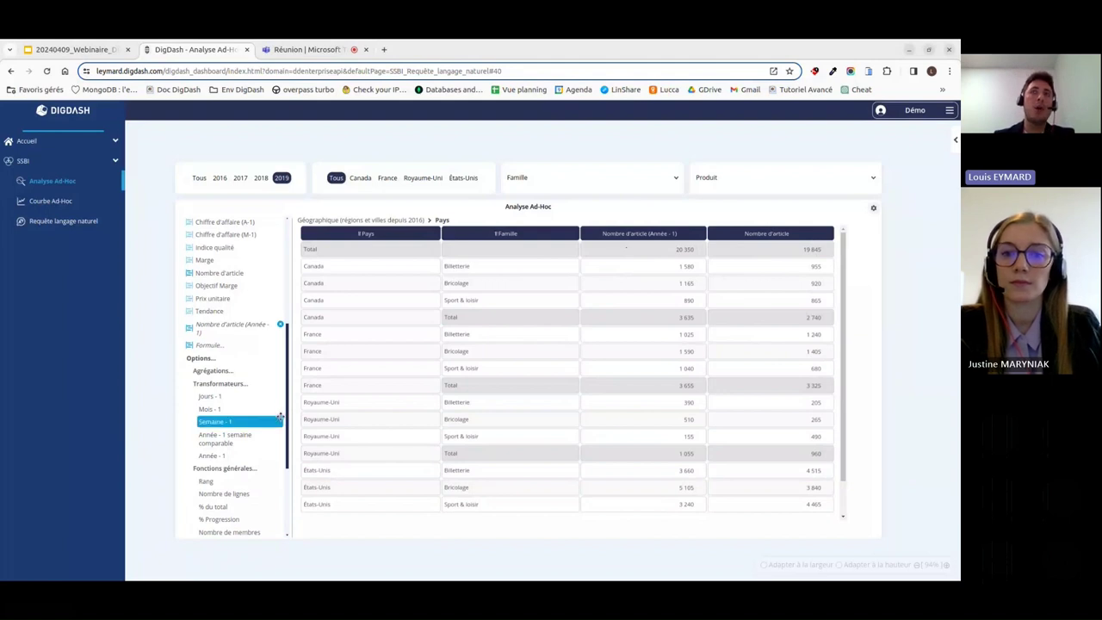
Step: Add a % Progression column from Nombre d'article (Année - 1) to Nombre d'article in Pourcentage format, and look through its rows
{"action": "scroll", "coordinate": [259, 415], "scroll_direction": "down", "scroll_amount": 4}
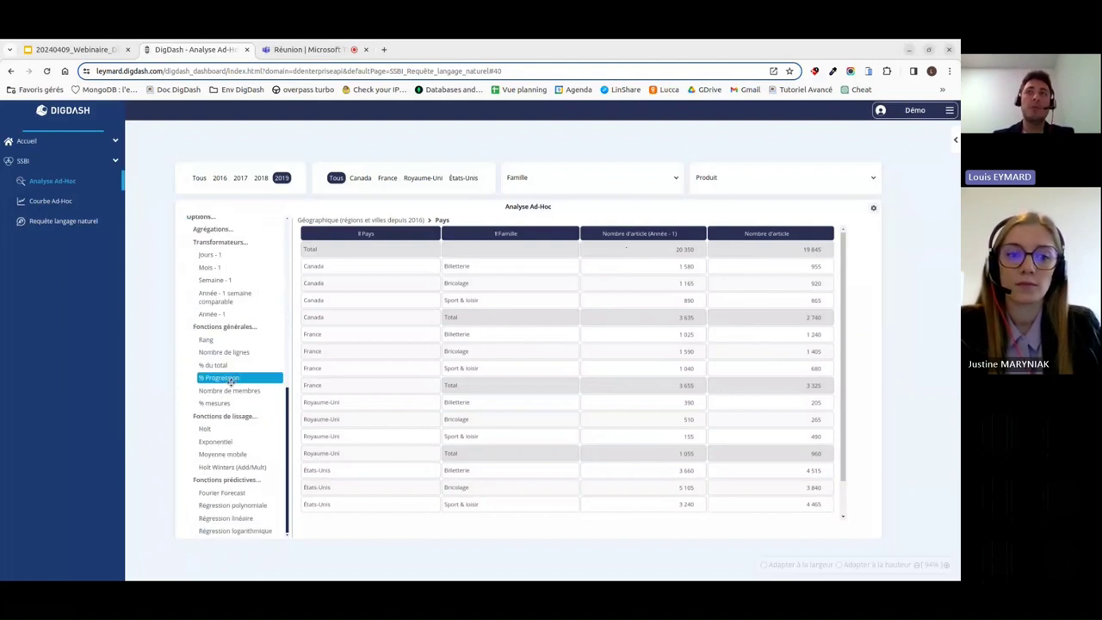
{"action": "left_click_drag", "start_coordinate": [224, 379], "coordinate": [633, 234]}
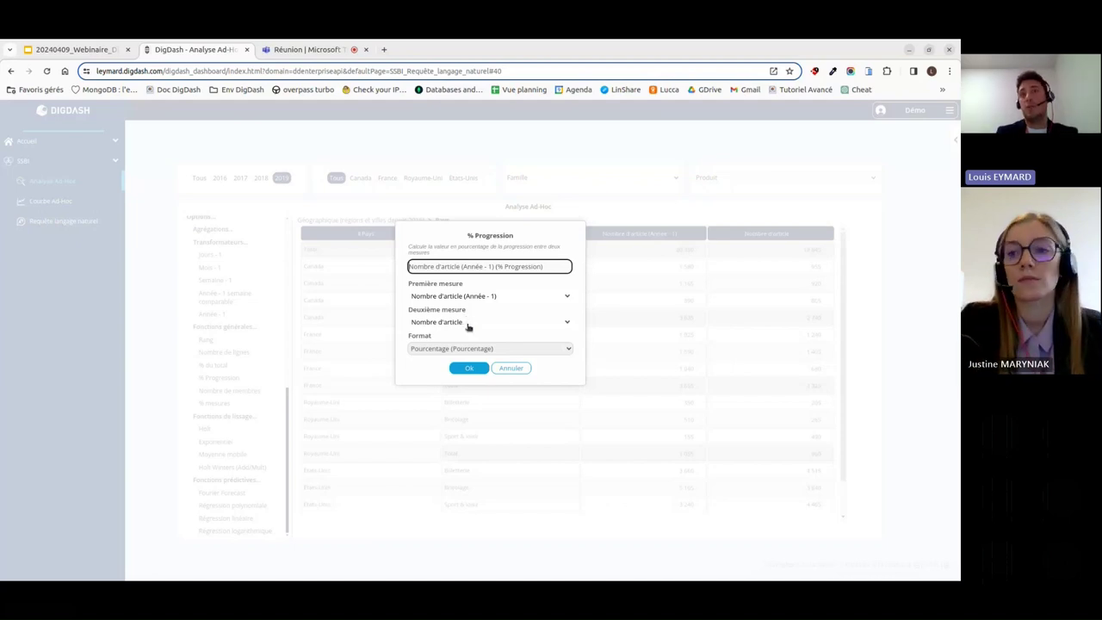
{"action": "left_click", "coordinate": [467, 369]}
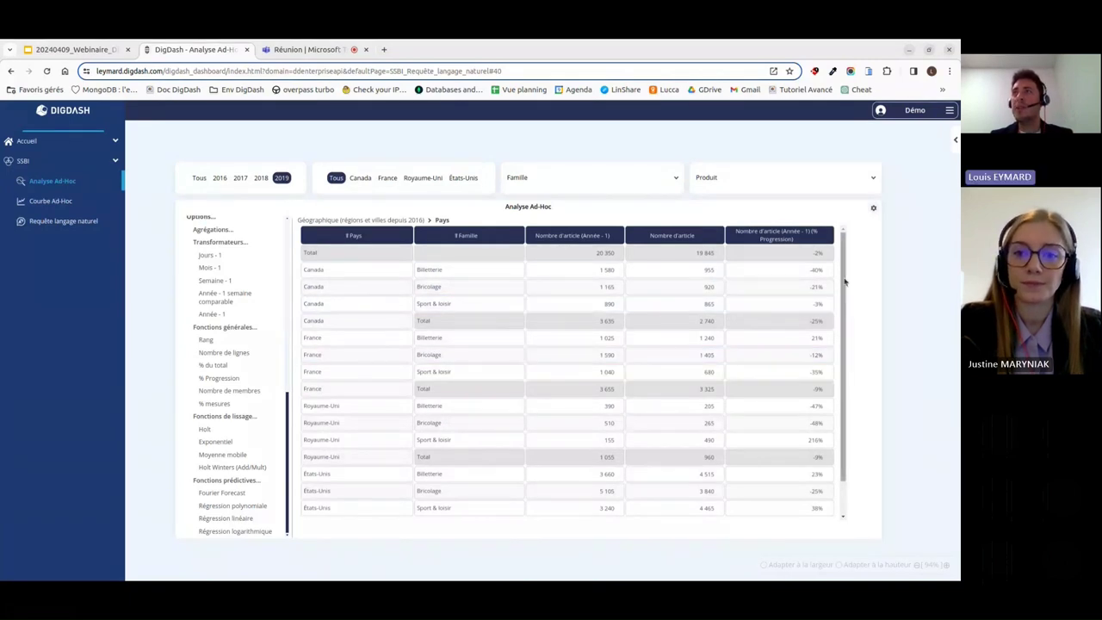
{"action": "scroll", "coordinate": [832, 307], "scroll_direction": "down", "scroll_amount": 3}
{"action": "scroll", "coordinate": [840, 351], "scroll_direction": "up", "scroll_amount": 2}
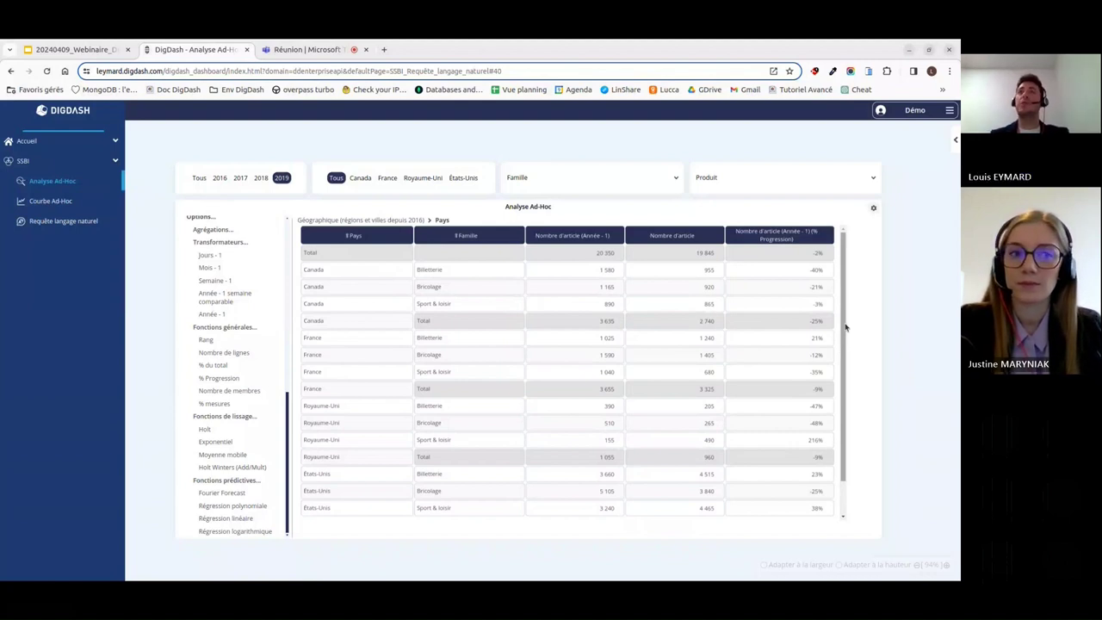
{"action": "left_click", "coordinate": [874, 208]}
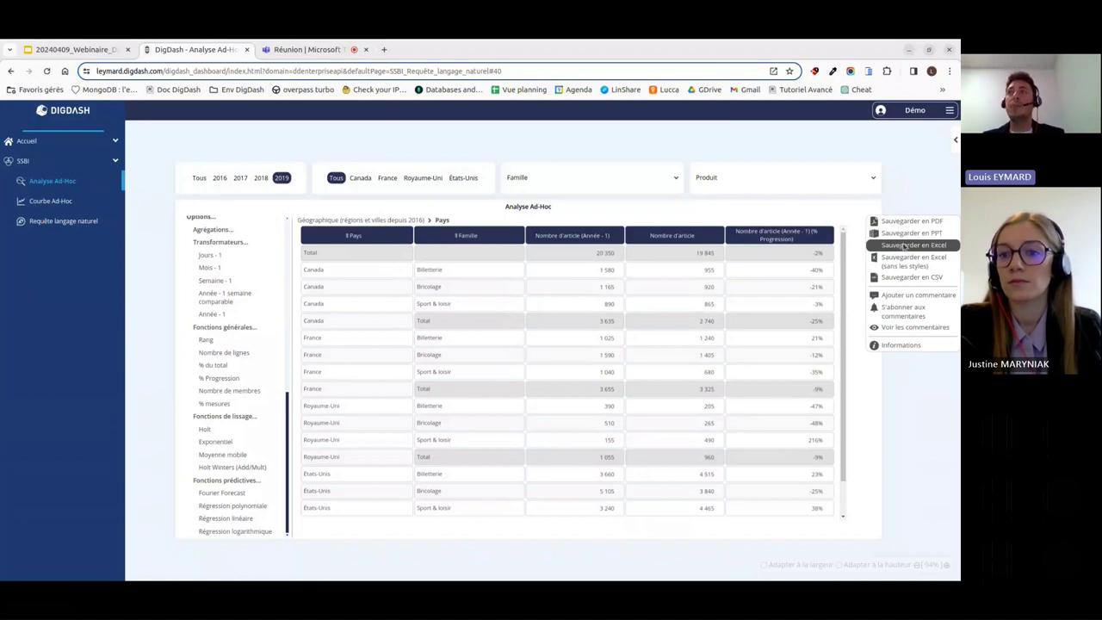
{"action": "left_click", "coordinate": [909, 261]}
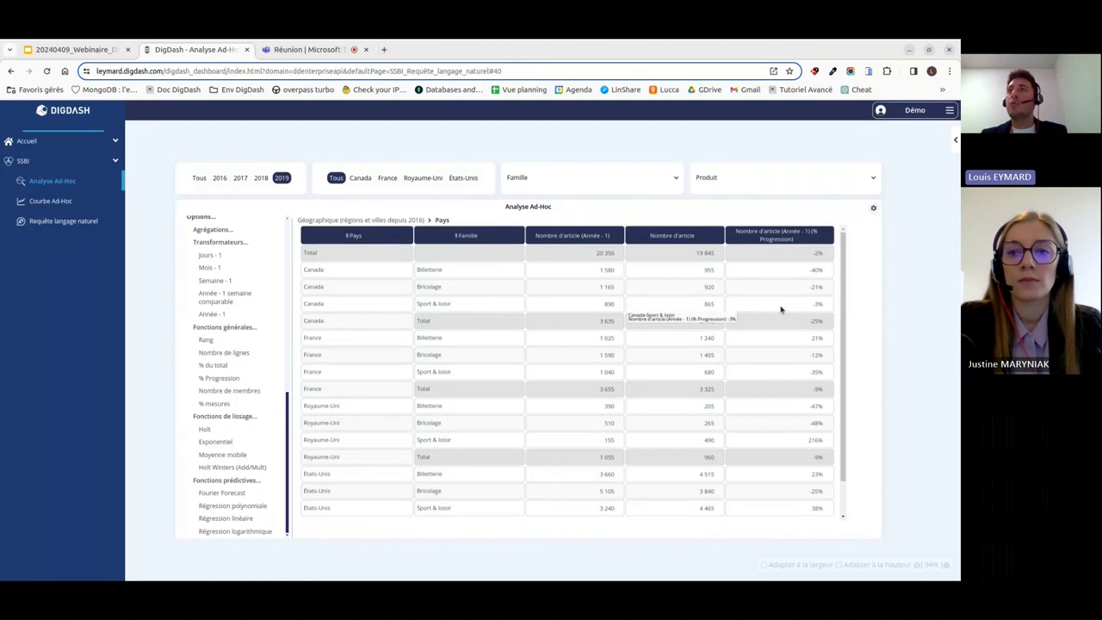
Step: Change the format of the % Progression column to Alerteur
{"action": "left_click", "coordinate": [763, 239]}
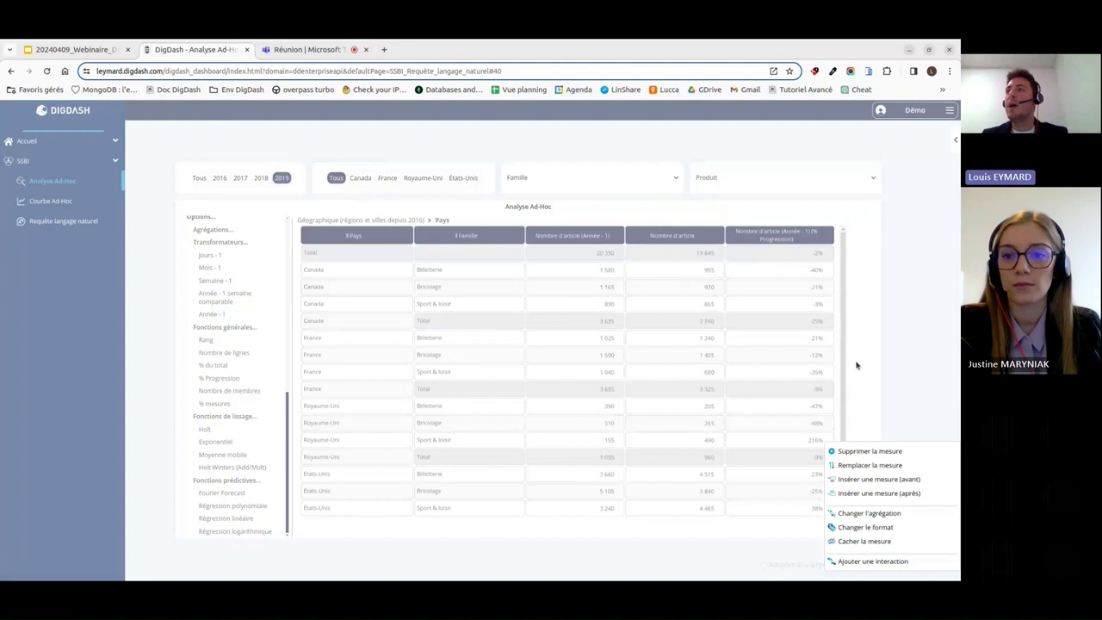
{"action": "left_click", "coordinate": [872, 529]}
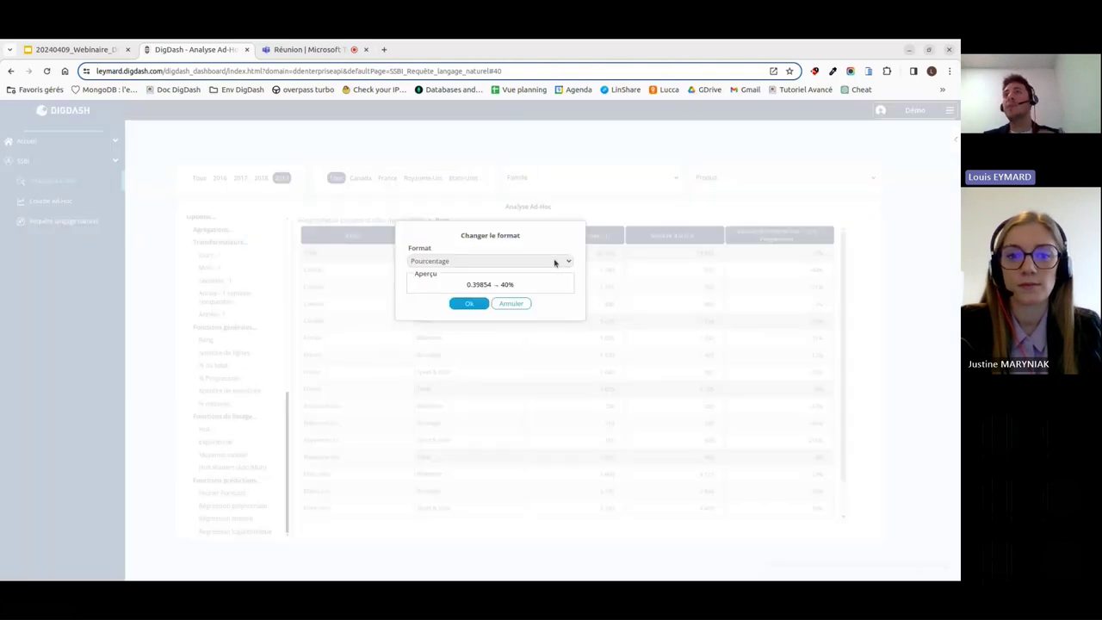
{"action": "left_click", "coordinate": [555, 262]}
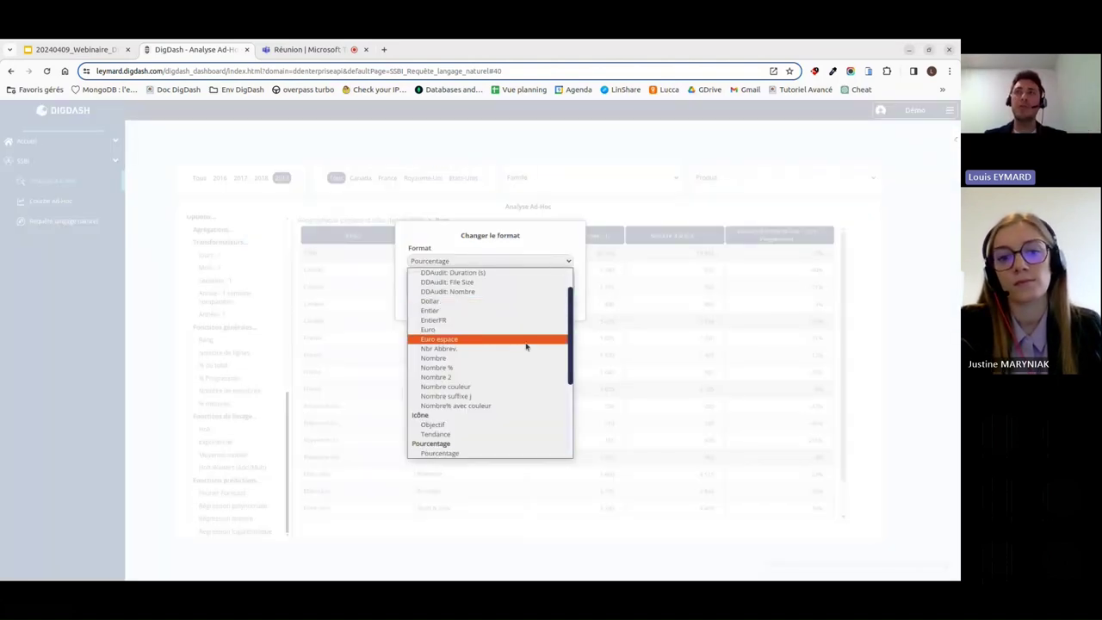
{"action": "scroll", "coordinate": [526, 347], "scroll_direction": "down", "scroll_amount": 3}
{"action": "left_click", "coordinate": [447, 380]}
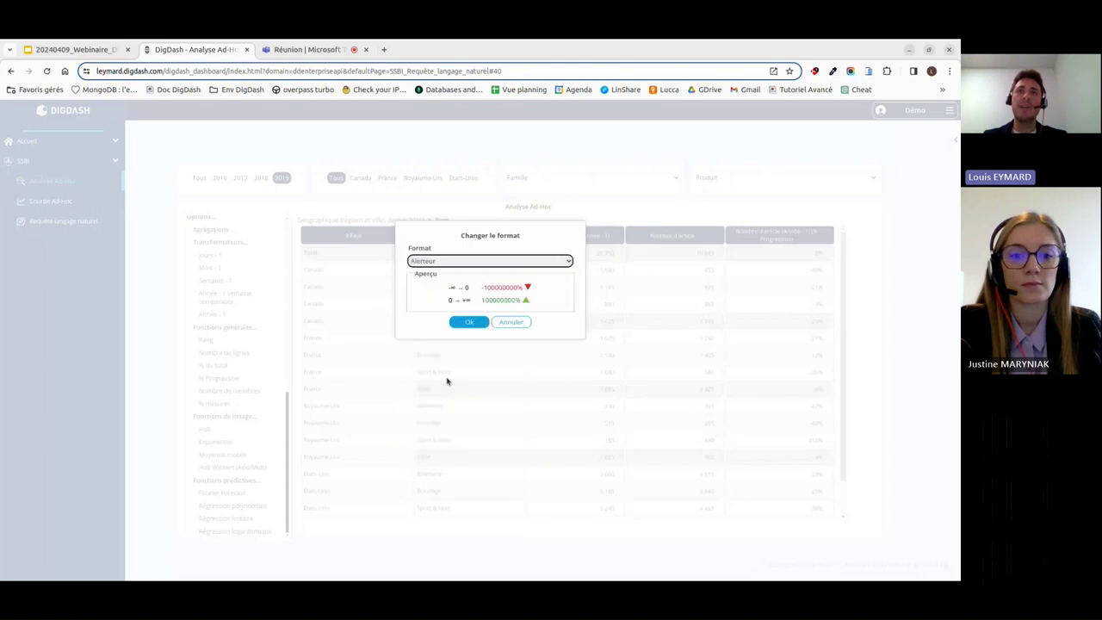
{"action": "left_click", "coordinate": [480, 322]}
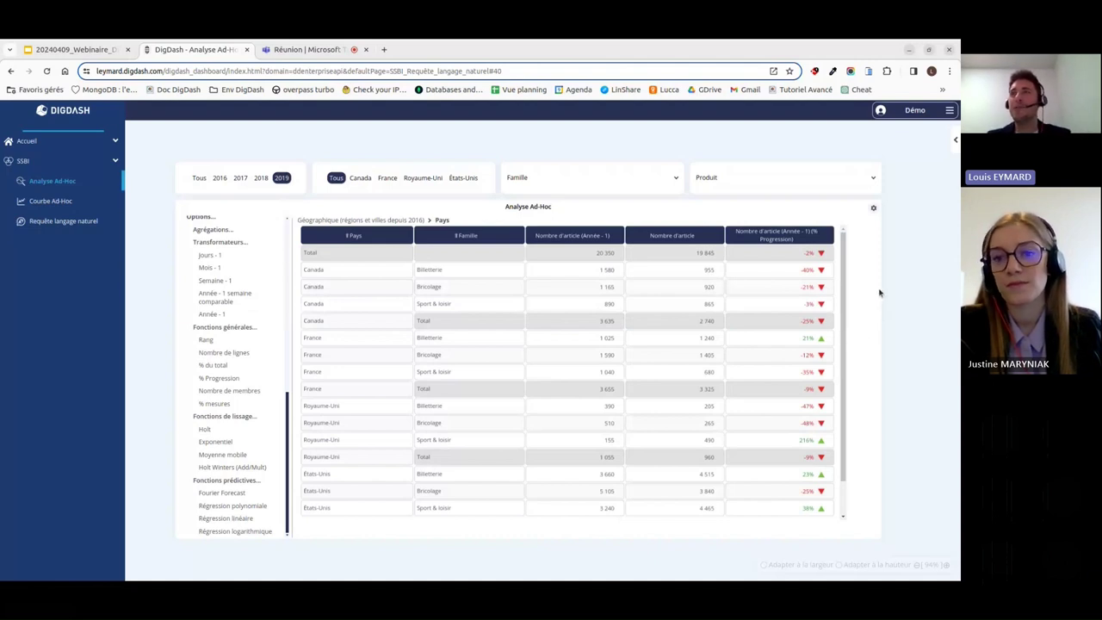
Step: Save the current view as "Ma vue Webinaire" with no category and make it public
{"action": "left_click", "coordinate": [874, 209]}
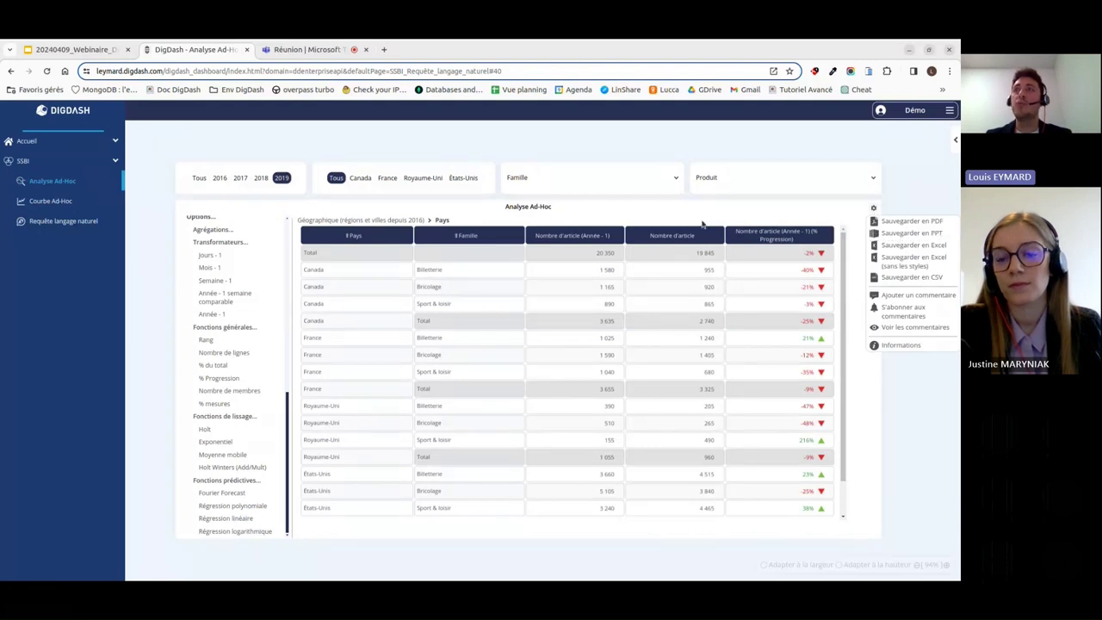
{"action": "scroll", "coordinate": [230, 247], "scroll_direction": "up", "scroll_amount": 3}
{"action": "scroll", "coordinate": [230, 247], "scroll_direction": "up", "scroll_amount": 5}
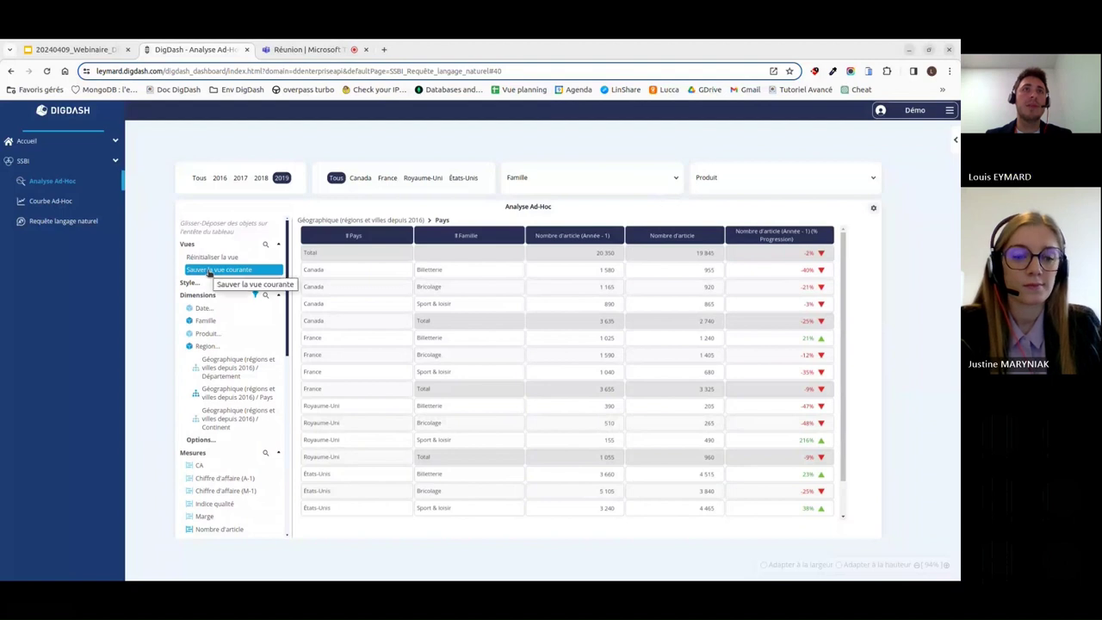
{"action": "left_click", "coordinate": [207, 274]}
{"action": "left_click", "coordinate": [490, 262]}
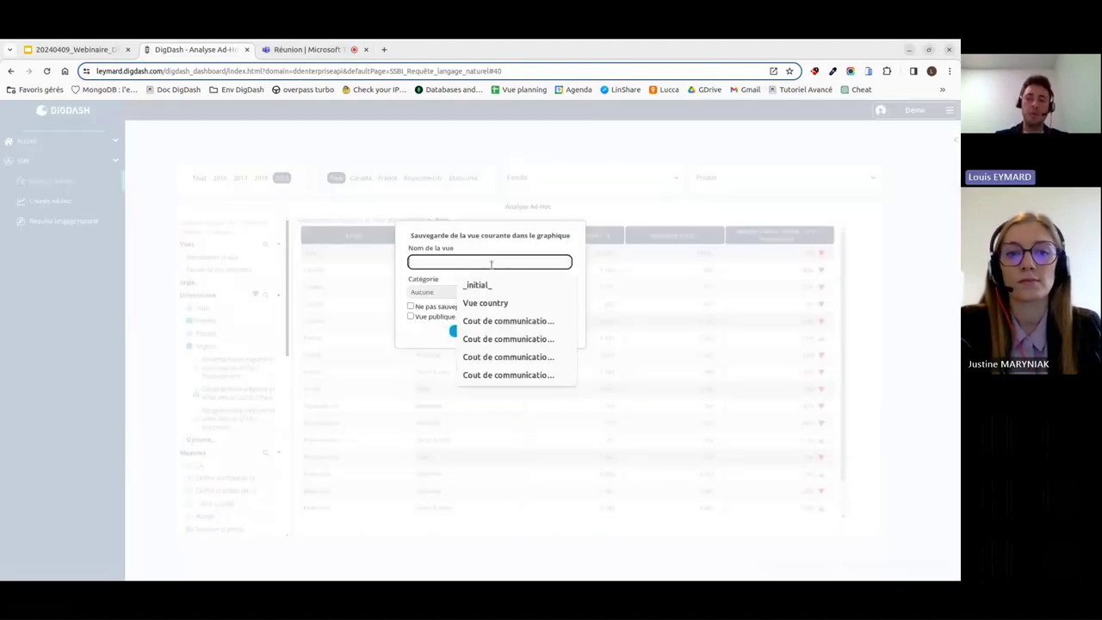
{"action": "type", "text": "Ma vue Webinaire"}
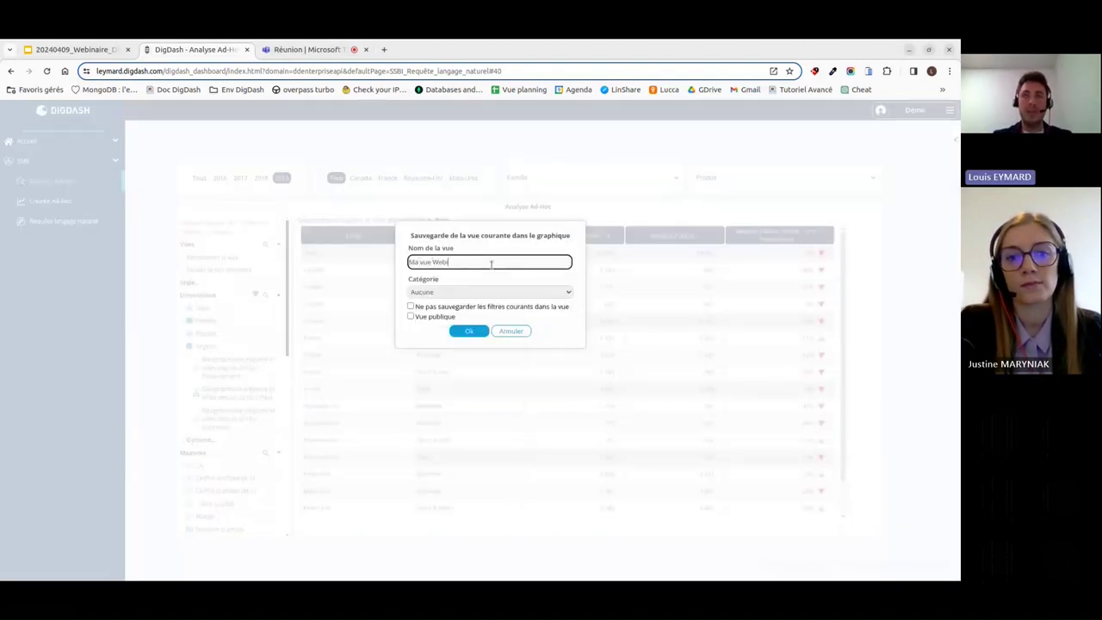
{"action": "left_click", "coordinate": [411, 316]}
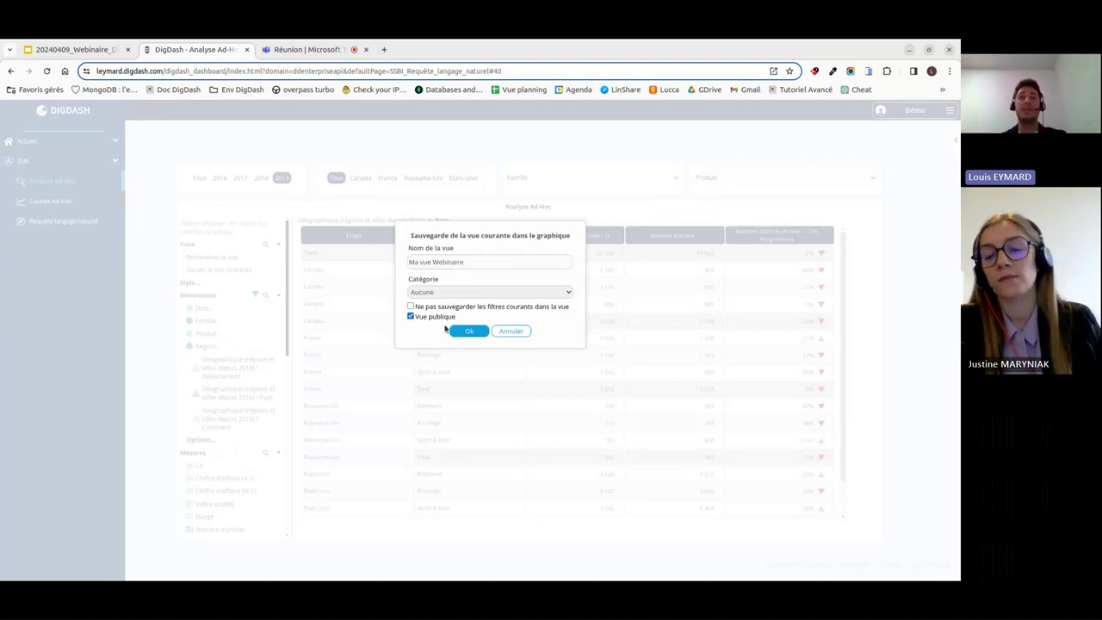
{"action": "left_click", "coordinate": [468, 331]}
{"action": "left_click", "coordinate": [490, 251]}
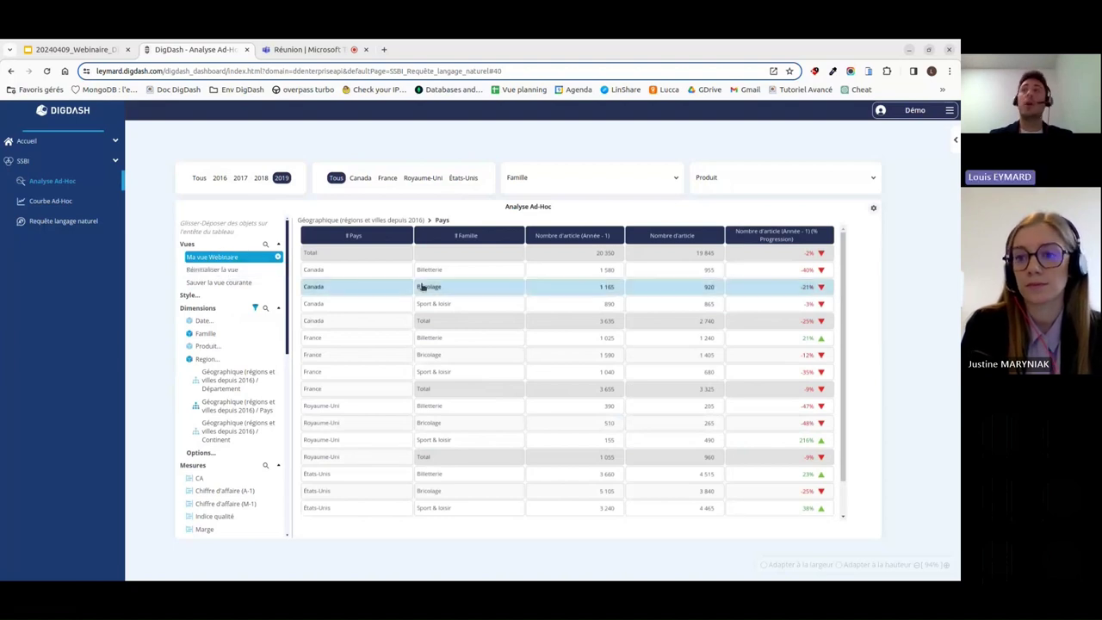
Step: Export the styled table to Excel, and check the downloaded Analyse Ad-Hoc.xls in LibreOffice Calc before returning to the dashboard
{"action": "left_click", "coordinate": [873, 207]}
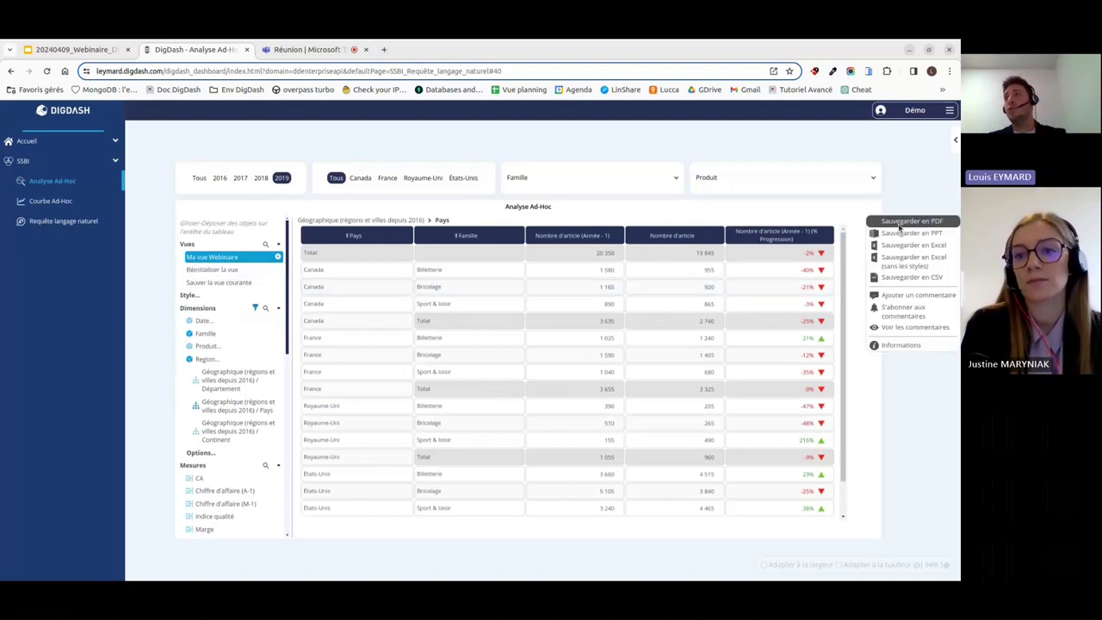
{"action": "left_click", "coordinate": [905, 246]}
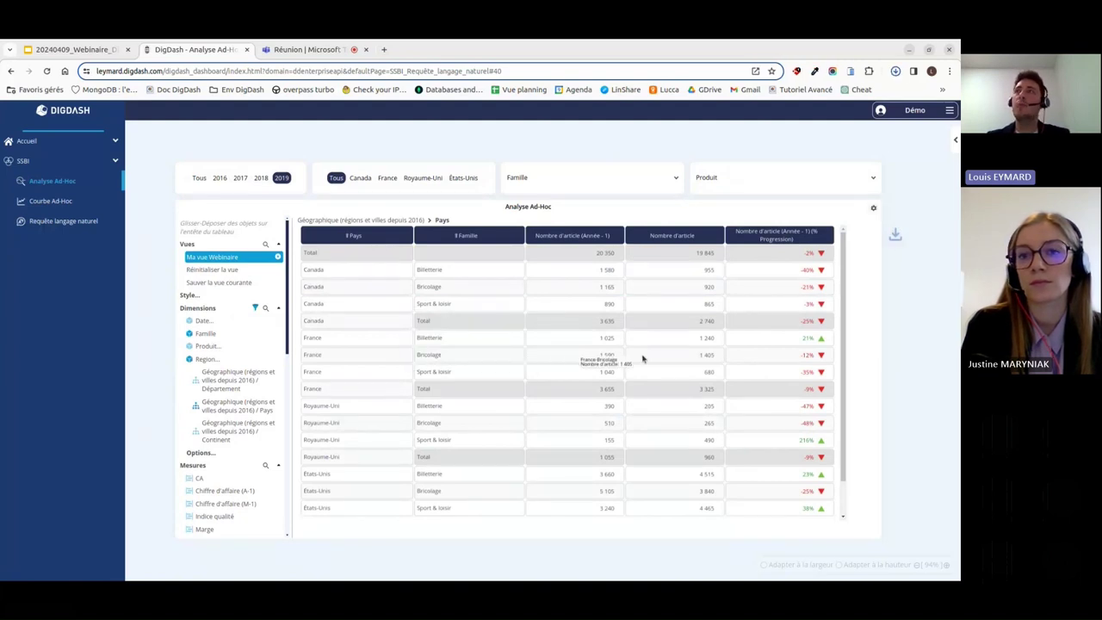
{"action": "left_click", "coordinate": [878, 70]}
{"action": "left_click", "coordinate": [870, 95]}
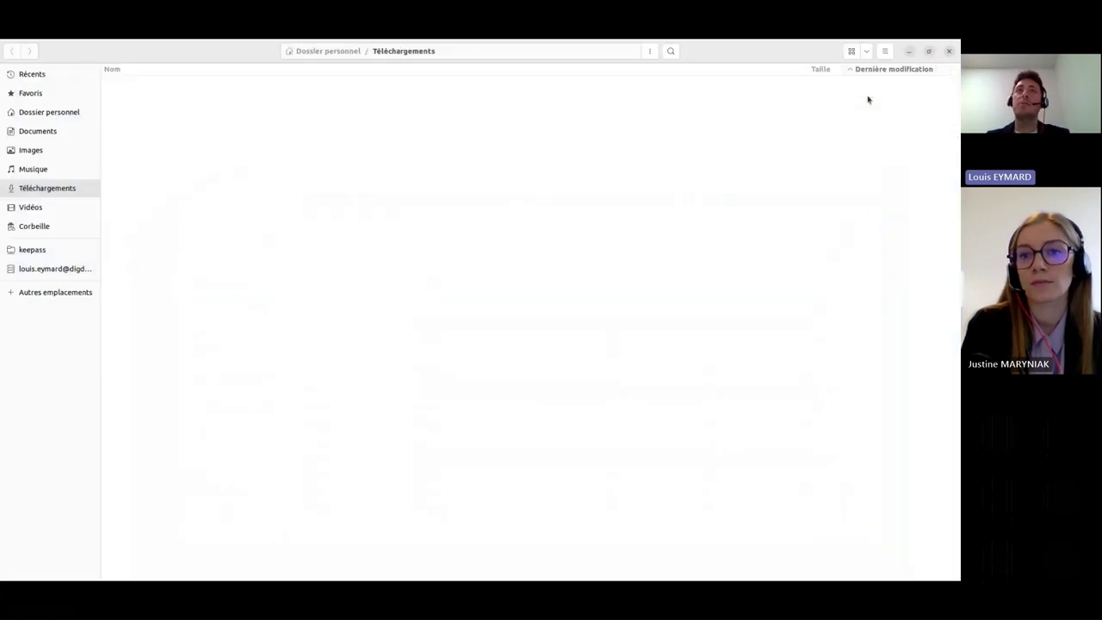
{"action": "double_click", "coordinate": [212, 82]}
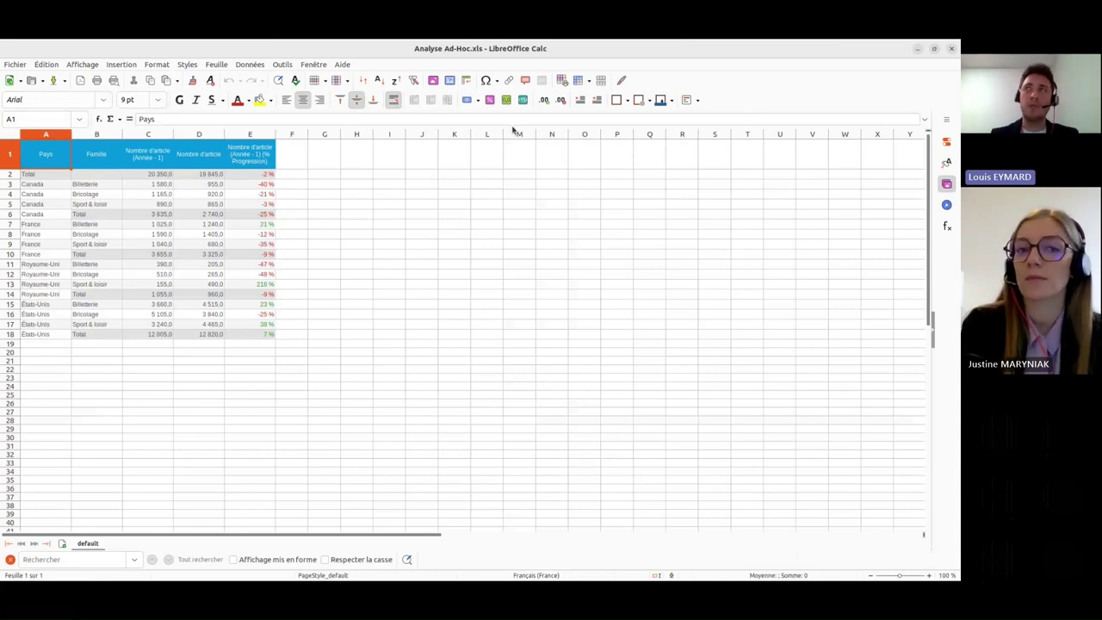
{"action": "left_click", "coordinate": [952, 50]}
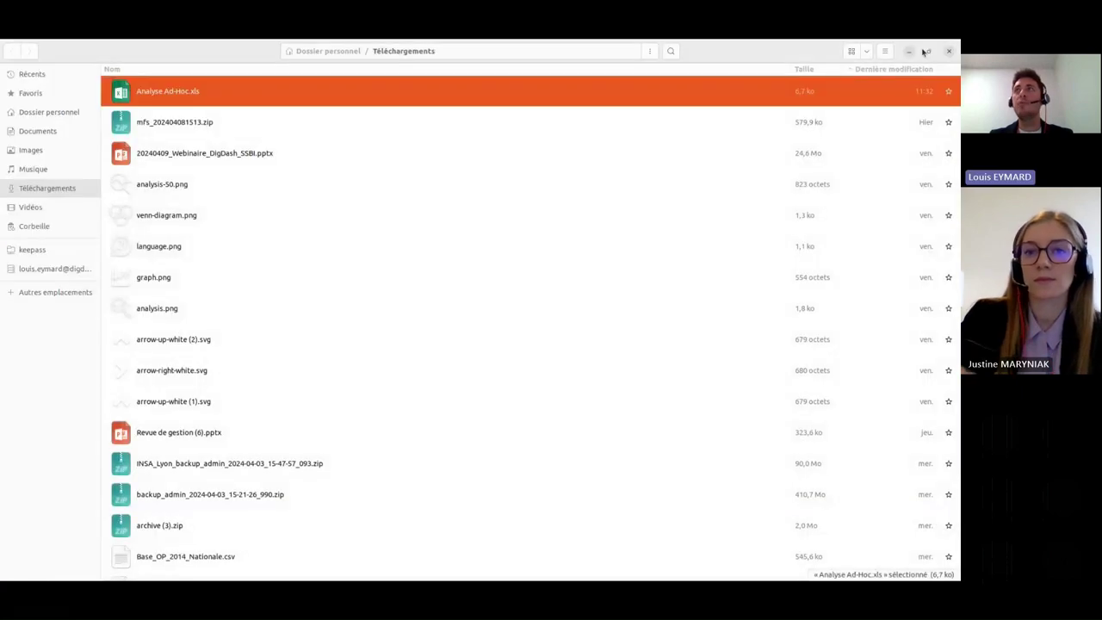
{"action": "left_click", "coordinate": [852, 51]}
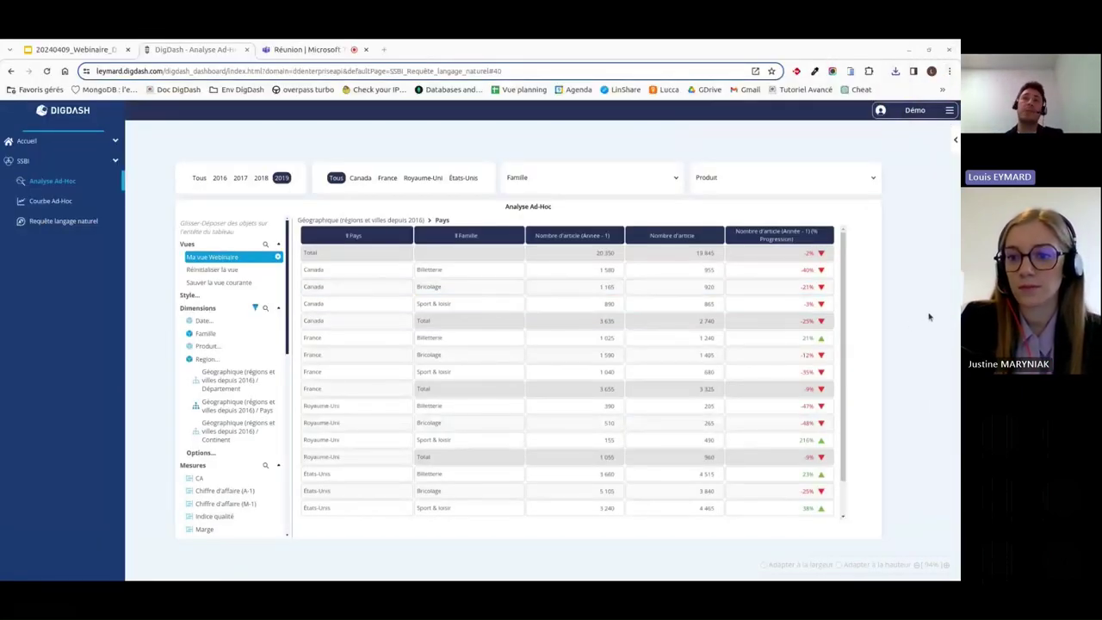
{"action": "scroll", "coordinate": [243, 392], "scroll_direction": "down", "scroll_amount": 4}
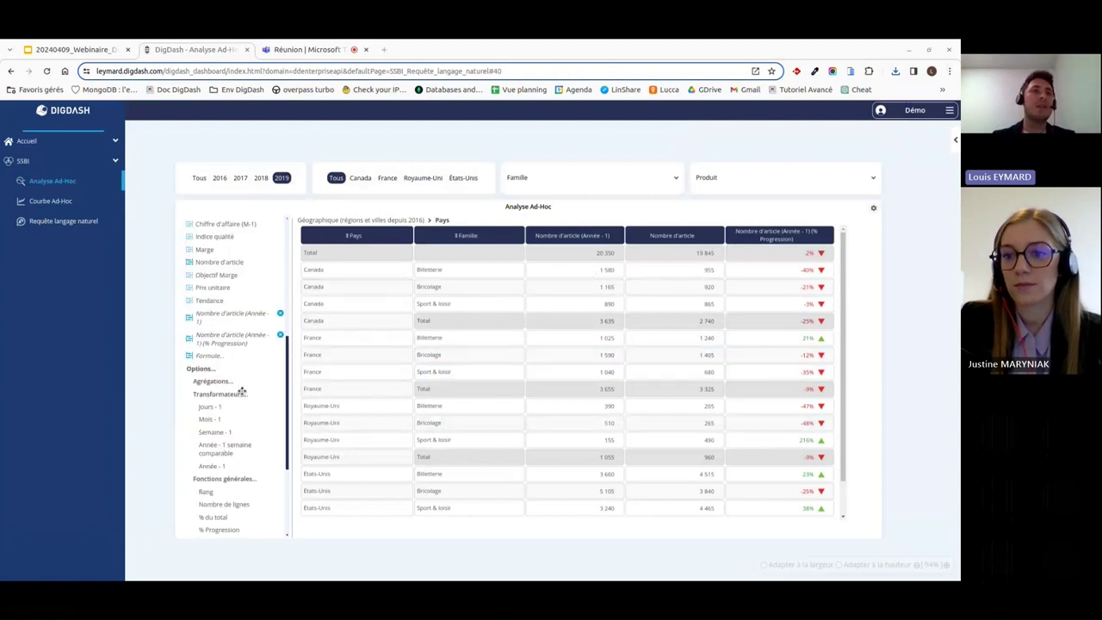
{"action": "scroll", "coordinate": [243, 392], "scroll_direction": "down", "scroll_amount": 4}
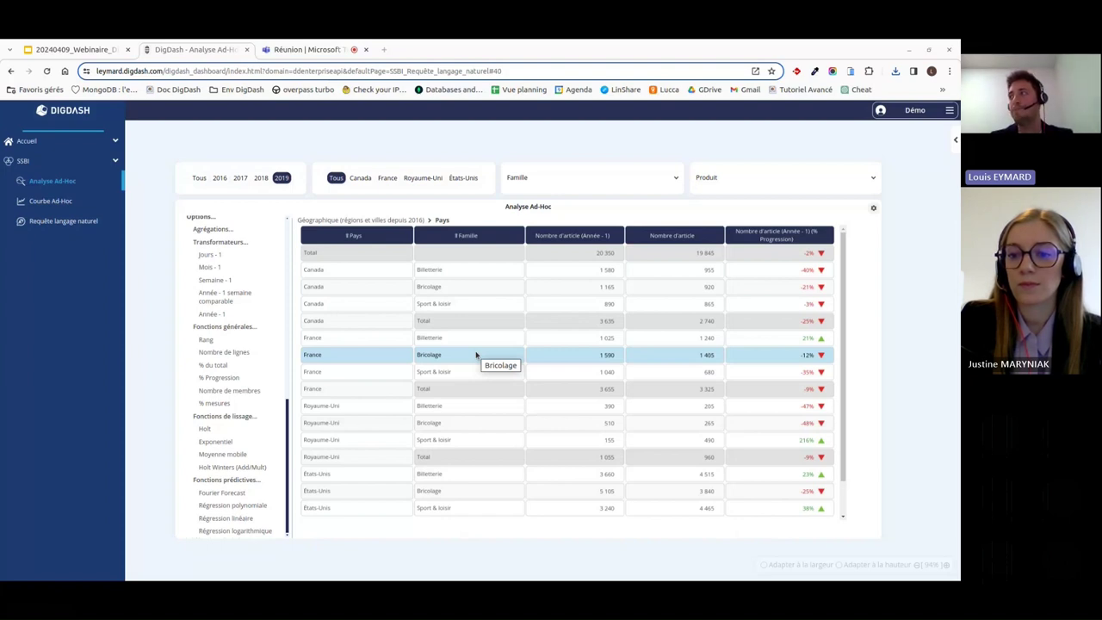
Step: On the Courbe Ad-Hoc page, show all years and replace CA with Prix unitaire in the chart's Lignes axis
{"action": "left_click", "coordinate": [54, 200]}
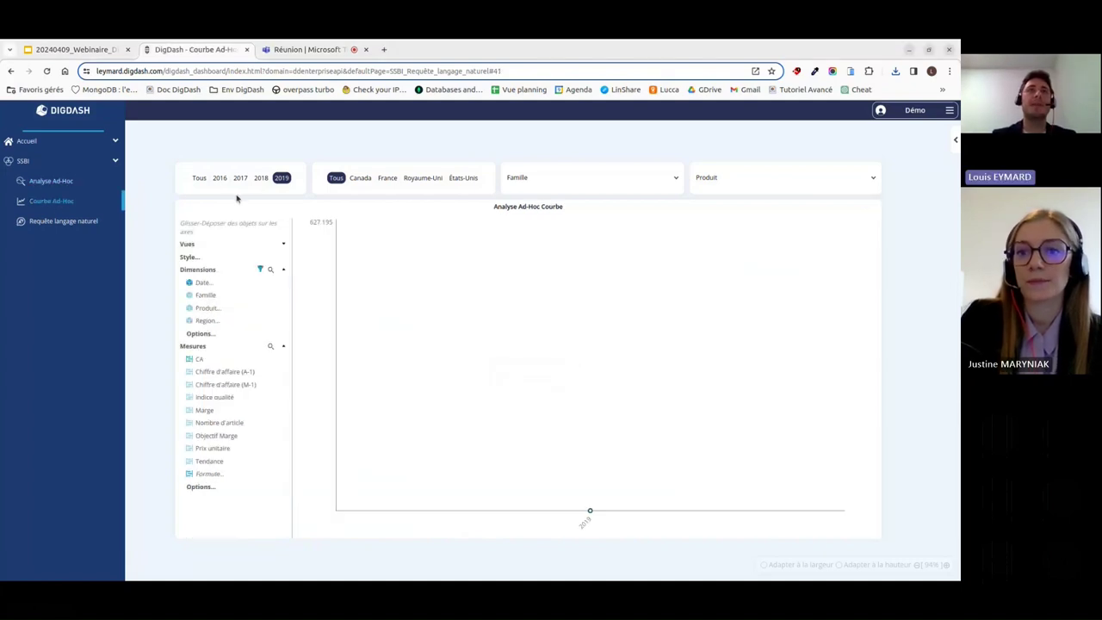
{"action": "left_click", "coordinate": [198, 177]}
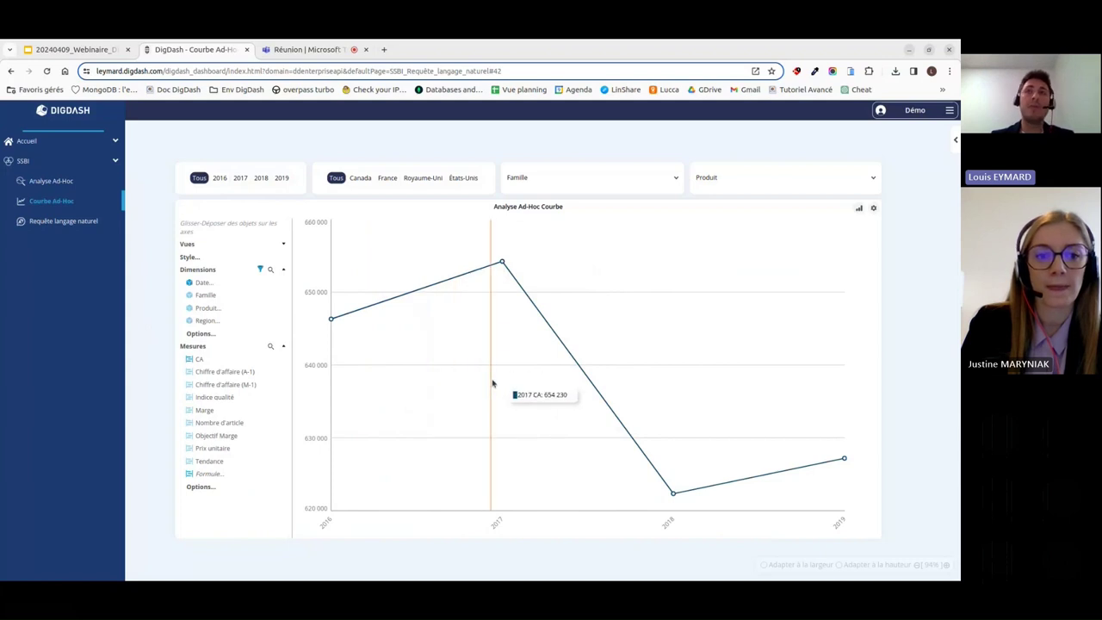
{"action": "mouse_move", "coordinate": [196, 347]}
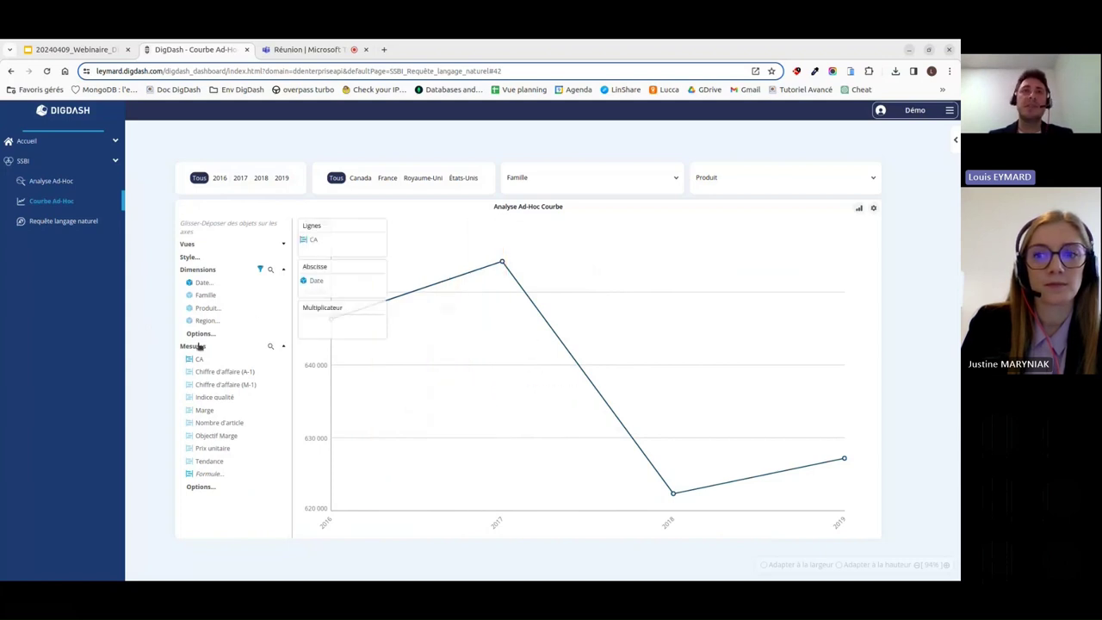
{"action": "left_click_drag", "start_coordinate": [317, 240], "coordinate": [225, 291]}
{"action": "left_click", "coordinate": [479, 260]}
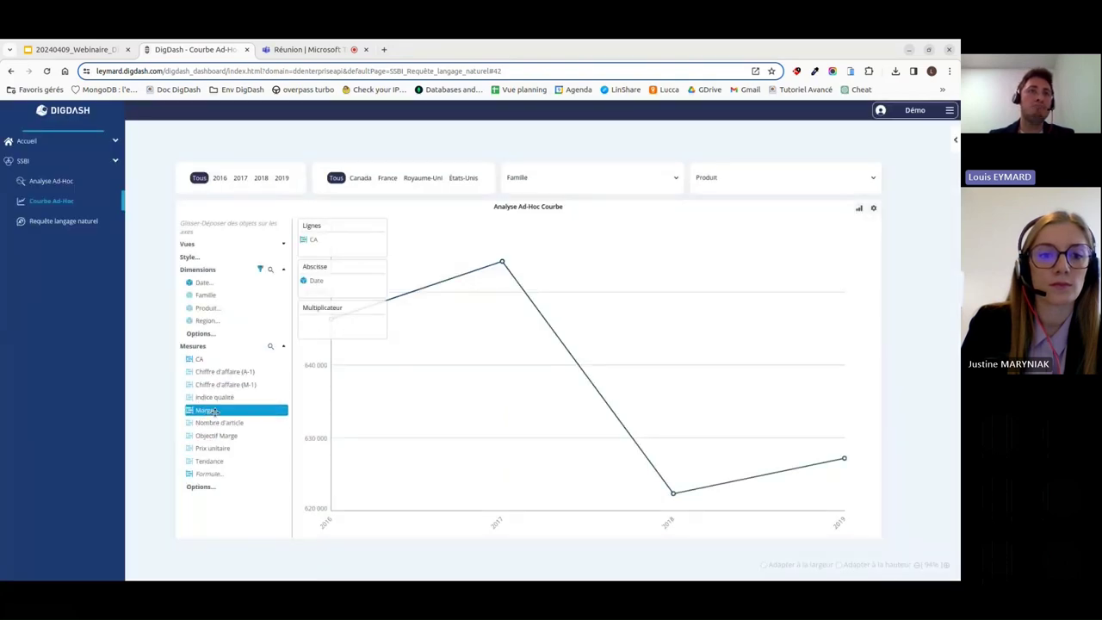
{"action": "left_click_drag", "start_coordinate": [207, 448], "coordinate": [272, 266]}
{"action": "left_click", "coordinate": [334, 239]}
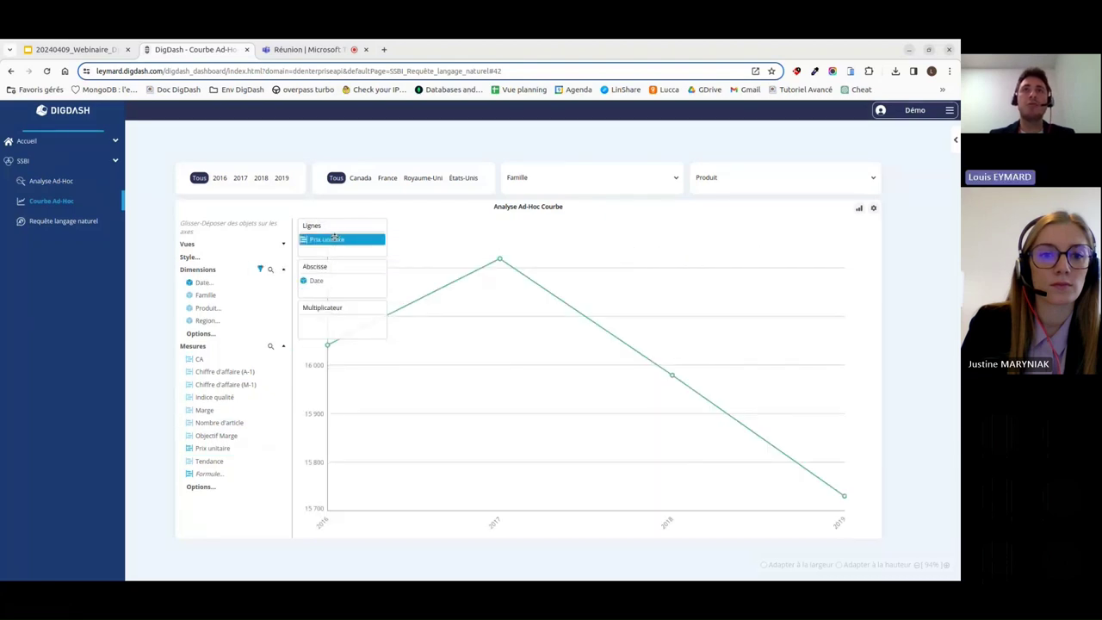
{"action": "mouse_move", "coordinate": [501, 260]}
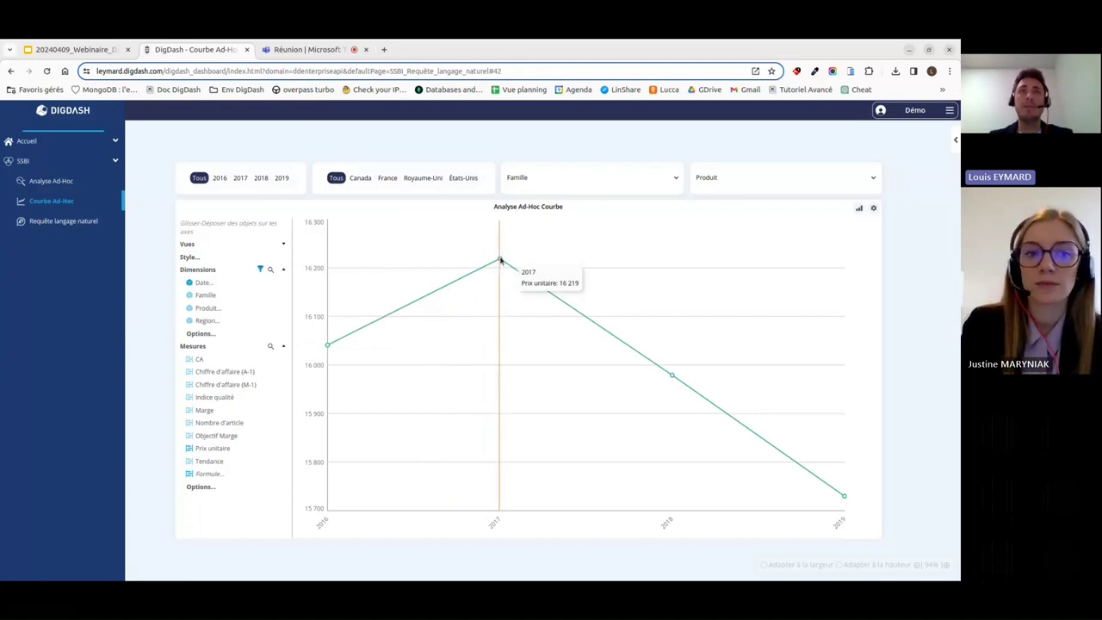
Step: Change the aggregation of the Prix unitaire measure on the Lignes axis to Moyenne
{"action": "left_click", "coordinate": [323, 239]}
{"action": "left_click", "coordinate": [323, 239]}
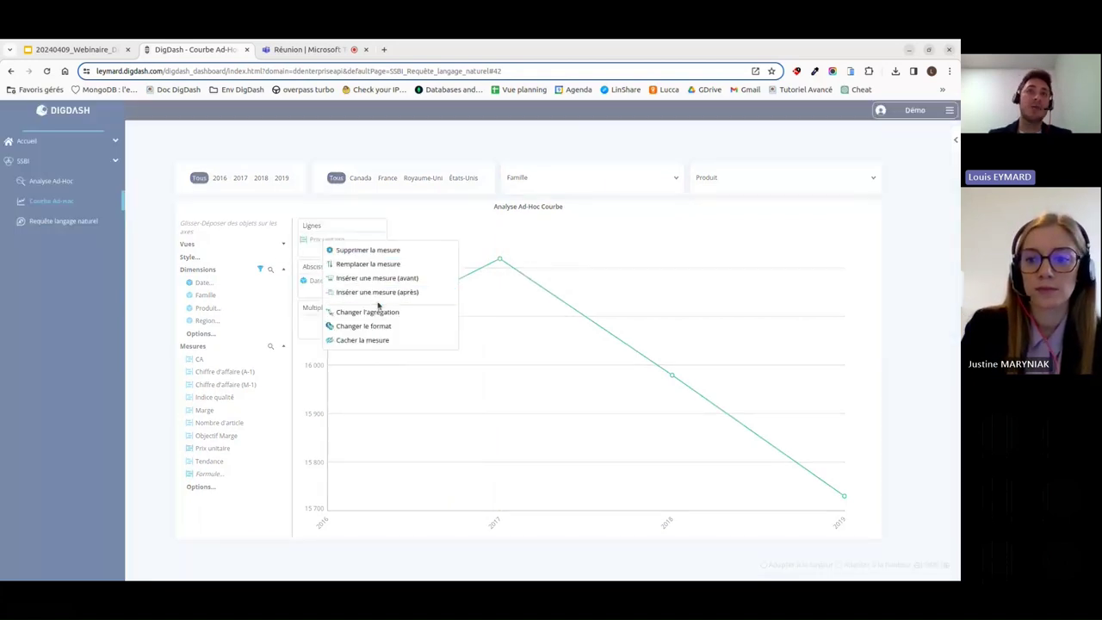
{"action": "mouse_move", "coordinate": [374, 314]}
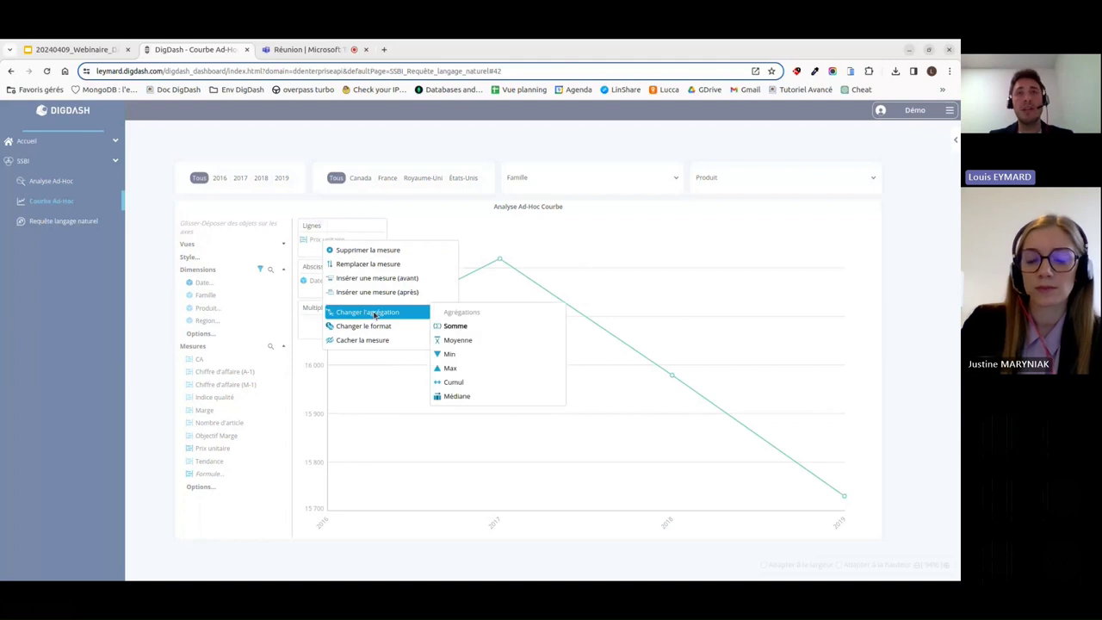
{"action": "left_click", "coordinate": [484, 342]}
{"action": "mouse_move", "coordinate": [331, 276]}
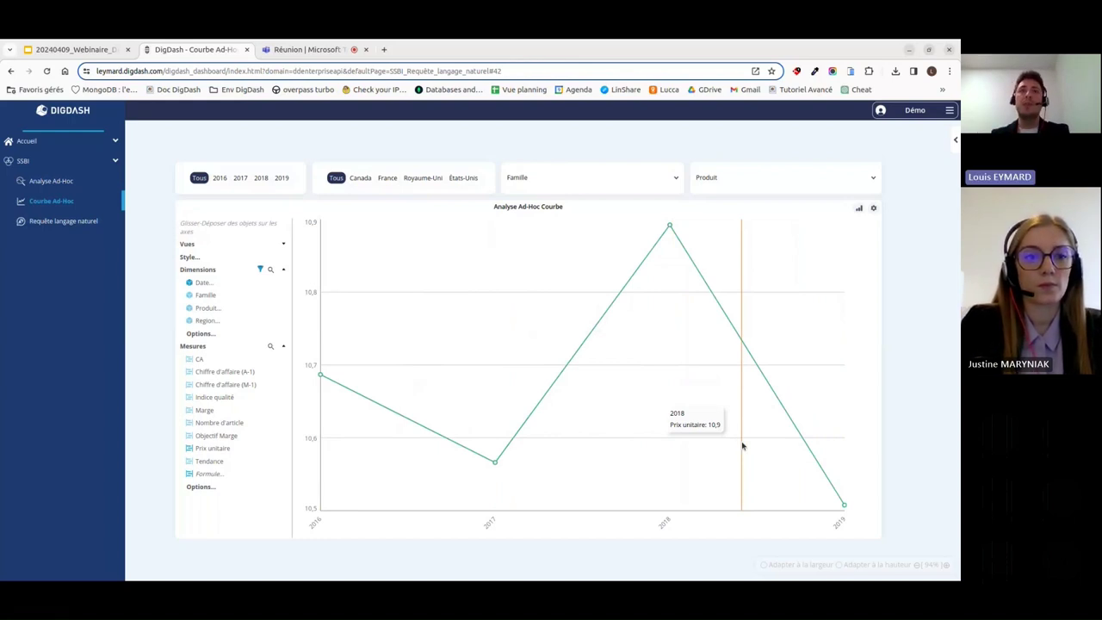
Step: Add Famille to the Lignes axis and filter it to the 3 best (Les meilleurs) by Prix unitaire
{"action": "left_click_drag", "start_coordinate": [205, 294], "coordinate": [317, 243]}
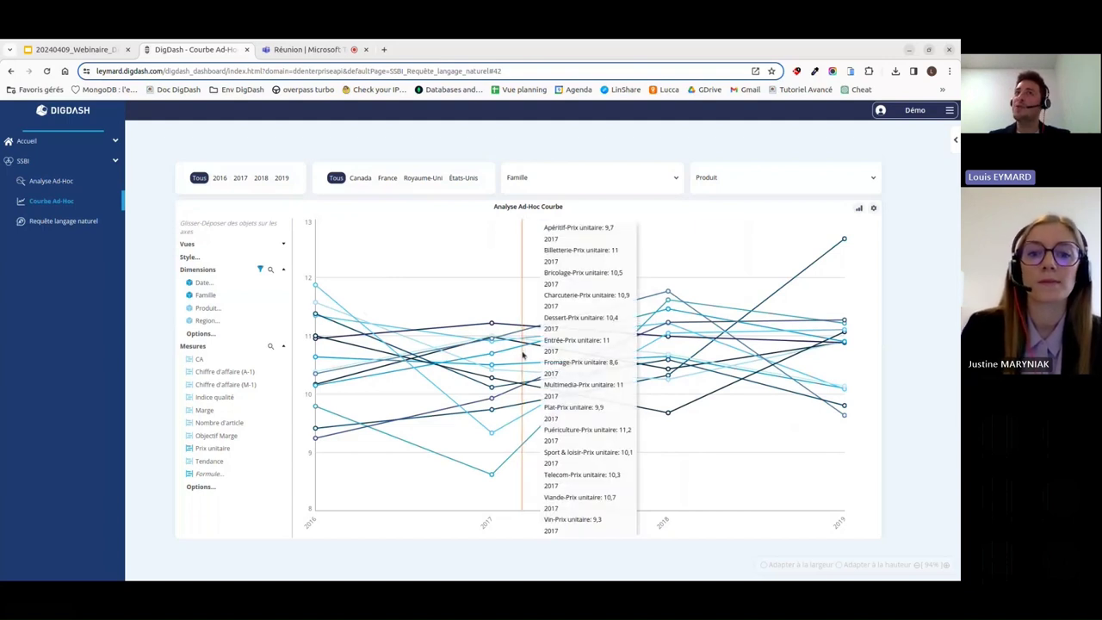
{"action": "mouse_move", "coordinate": [256, 349]}
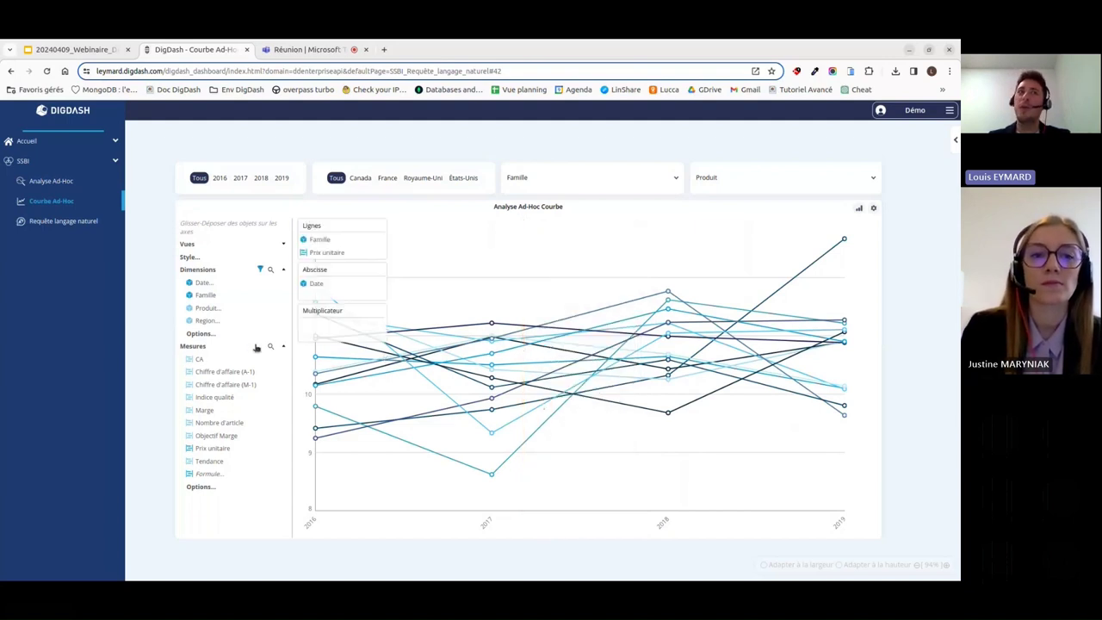
{"action": "right_click", "coordinate": [321, 229]}
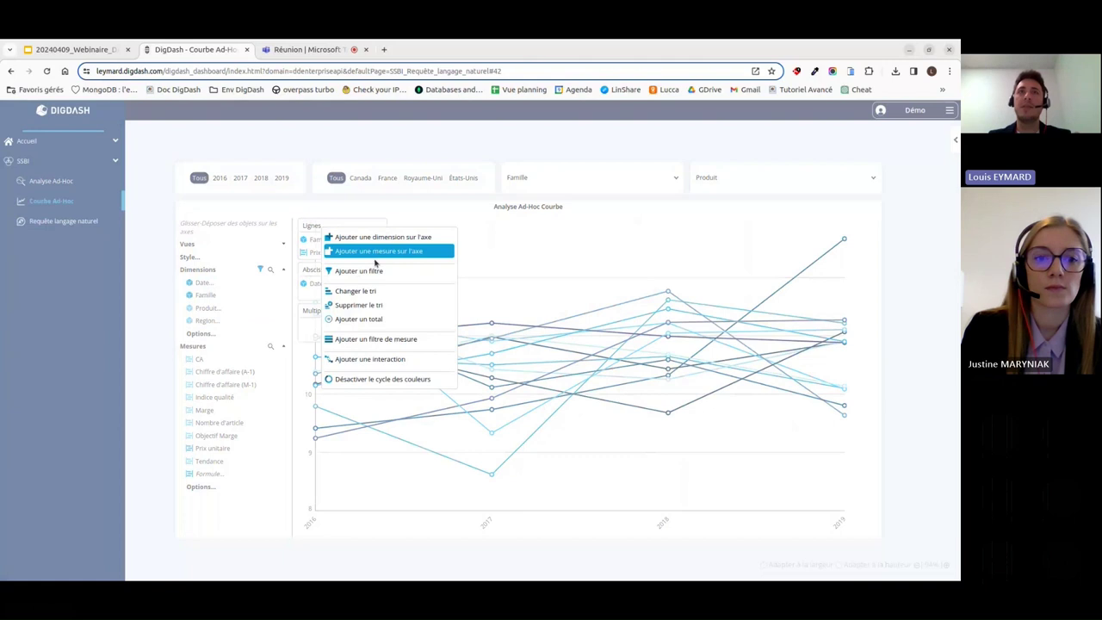
{"action": "left_click", "coordinate": [387, 338]}
{"action": "left_click", "coordinate": [445, 314]}
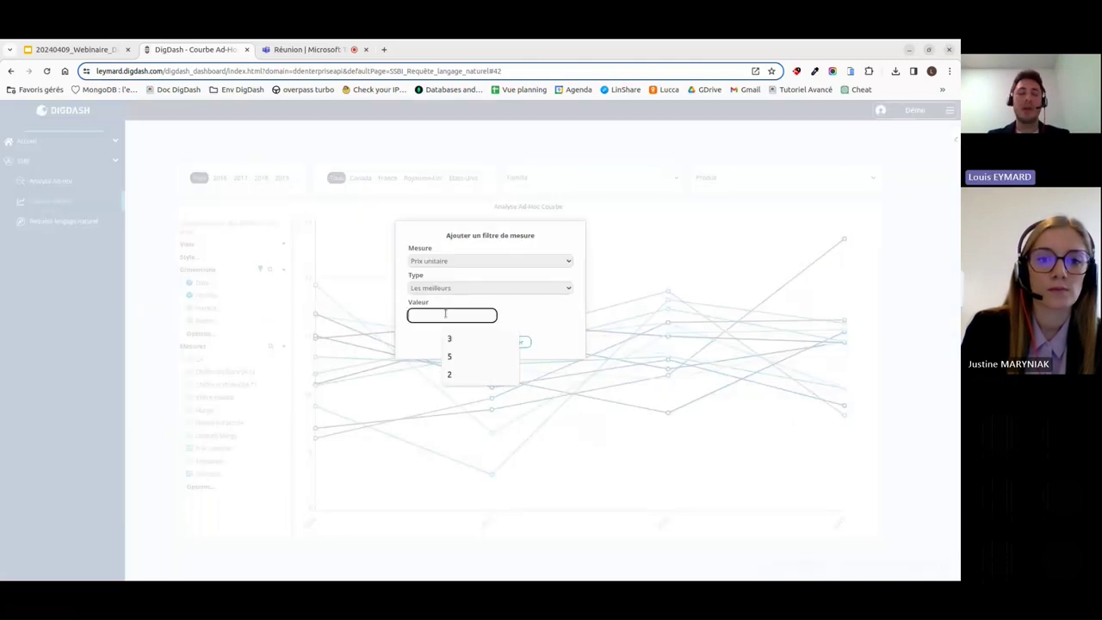
{"action": "type", "text": "3"}
{"action": "left_click", "coordinate": [467, 341]}
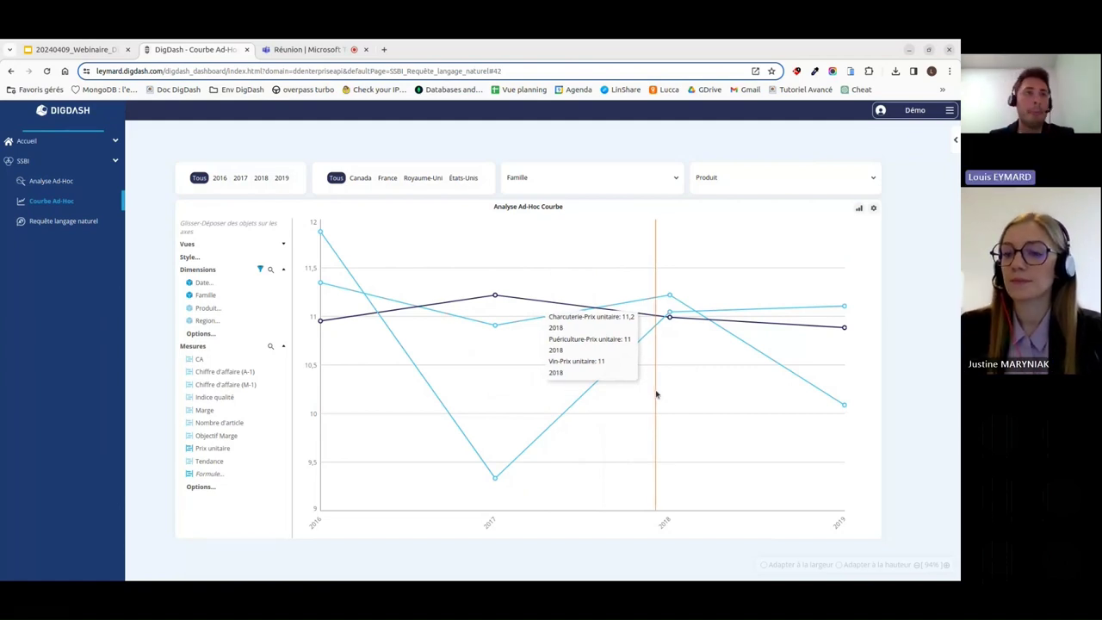
{"action": "mouse_move", "coordinate": [215, 308]}
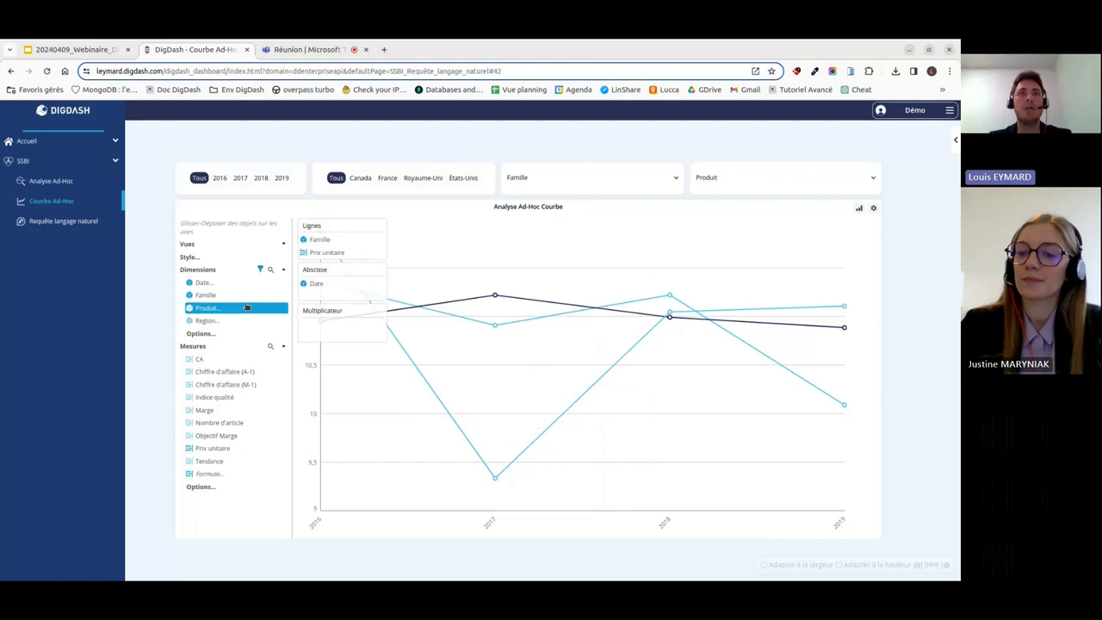
{"action": "right_click", "coordinate": [321, 237]}
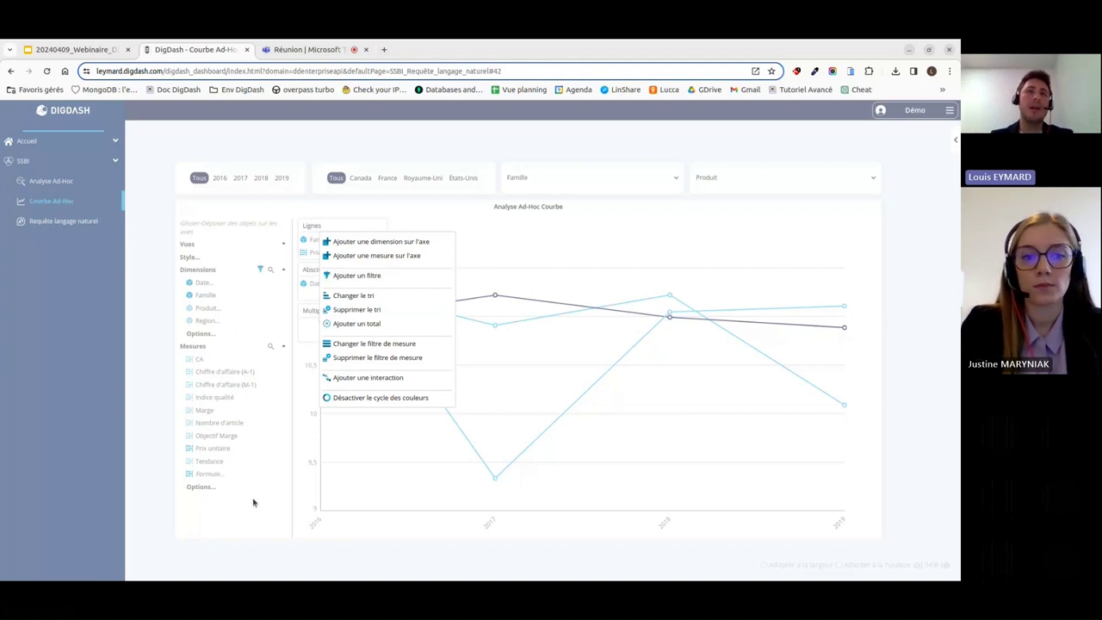
{"action": "left_click", "coordinate": [499, 519]}
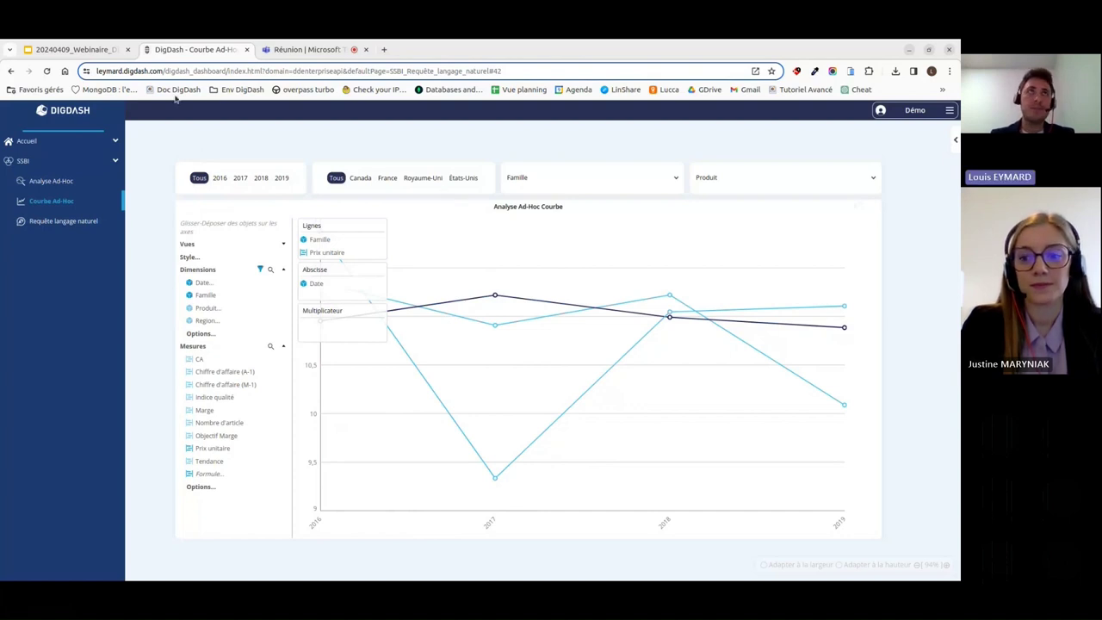
Step: Switch to the 20240409_Webinaire_DigDash_SSBI presentation in Google Slides and start the slideshow from the DÉMO slide
{"action": "left_click", "coordinate": [82, 50]}
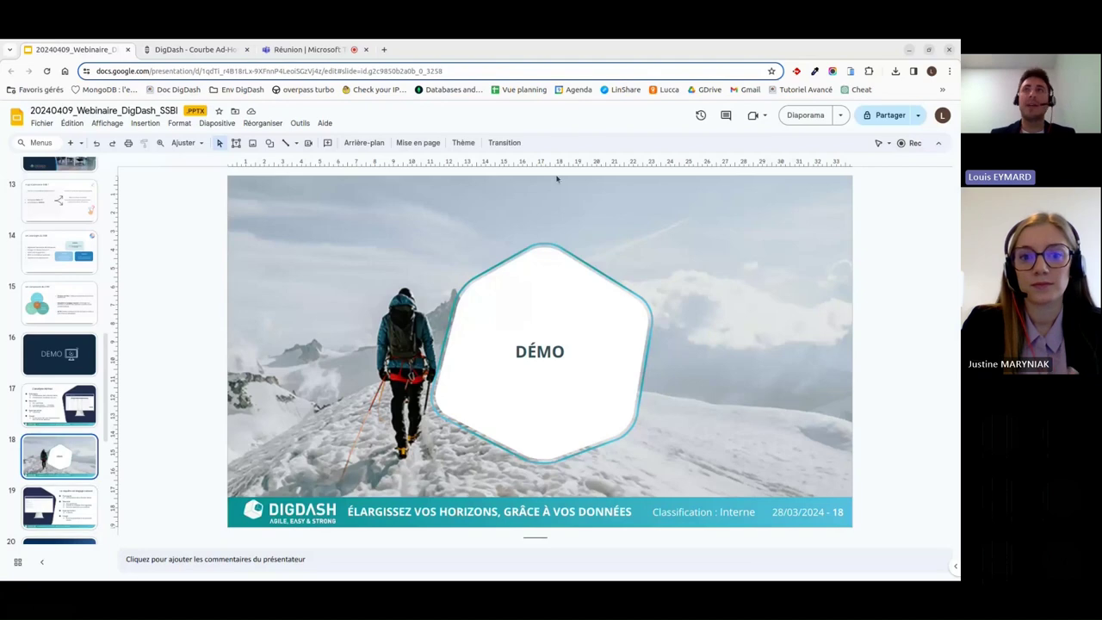
{"action": "left_click", "coordinate": [803, 116]}
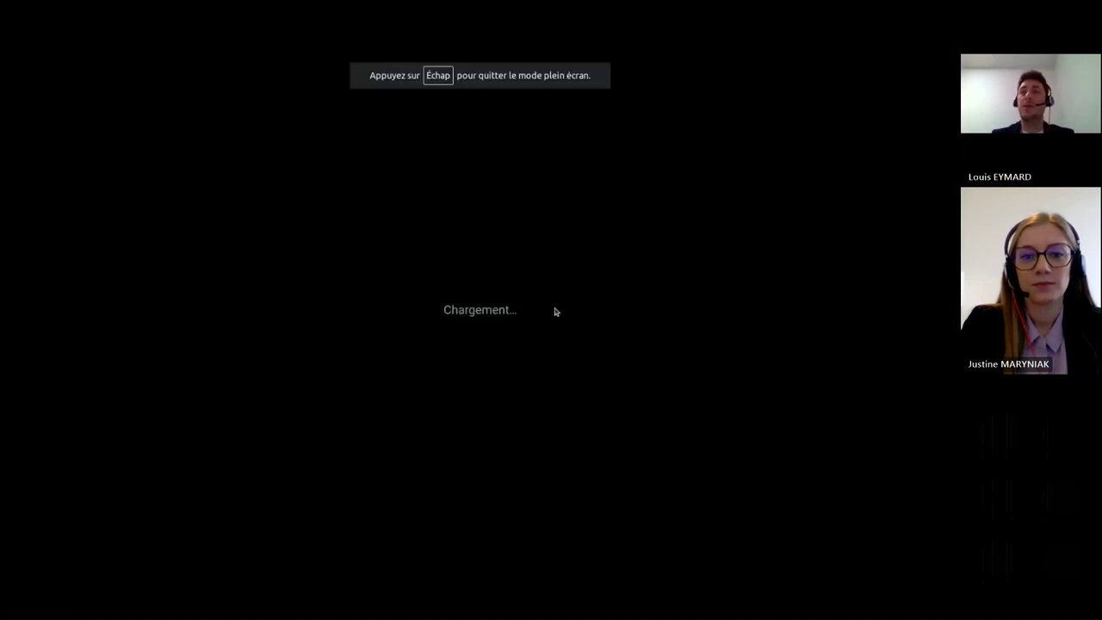
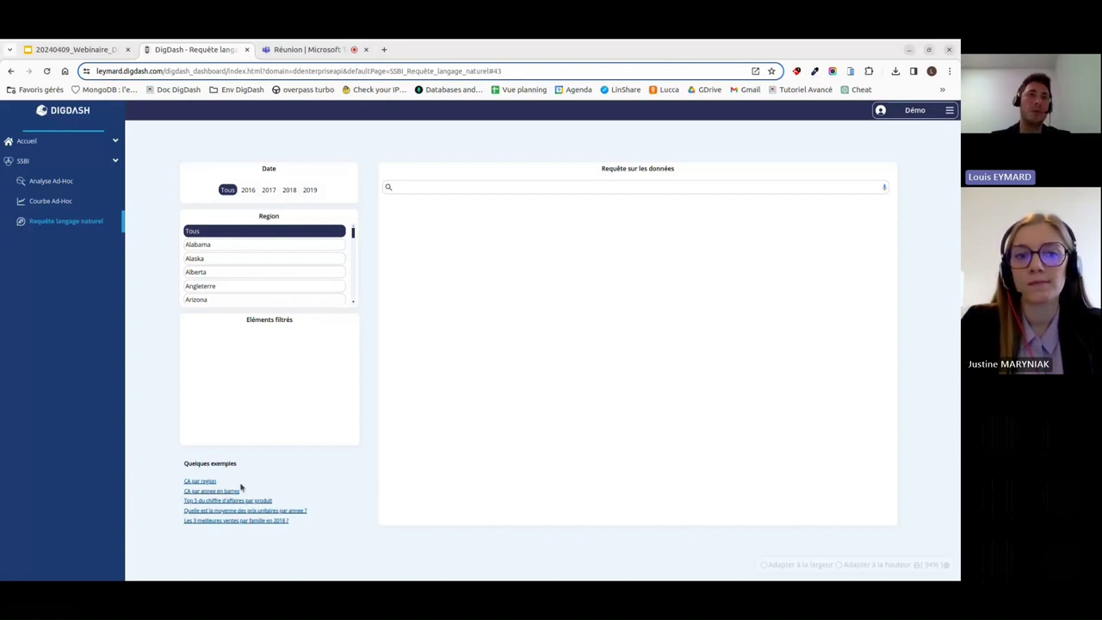
Step: On the Requête langage naturel page, run the example query "CA par region" and open its suggested map
{"action": "left_click", "coordinate": [212, 483]}
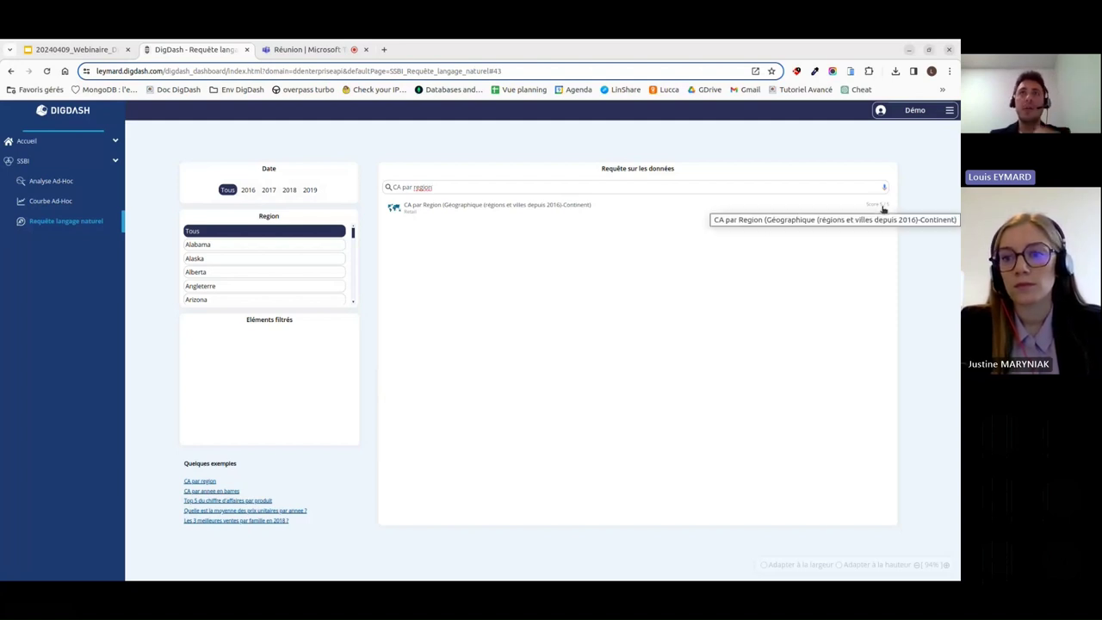
{"action": "left_click", "coordinate": [444, 211]}
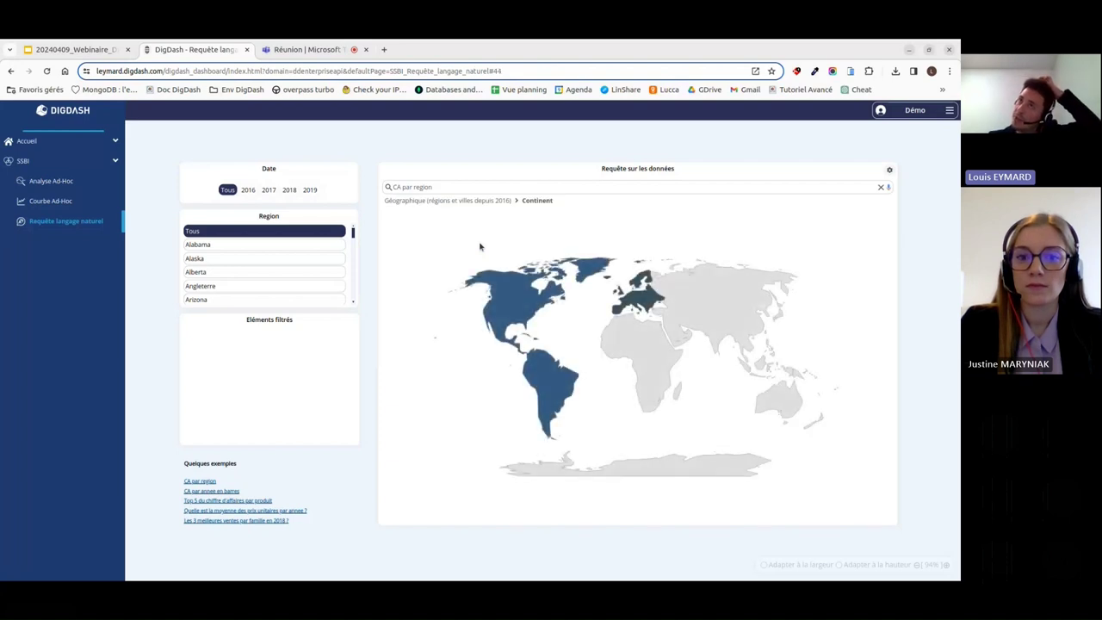
{"action": "mouse_move", "coordinate": [496, 284]}
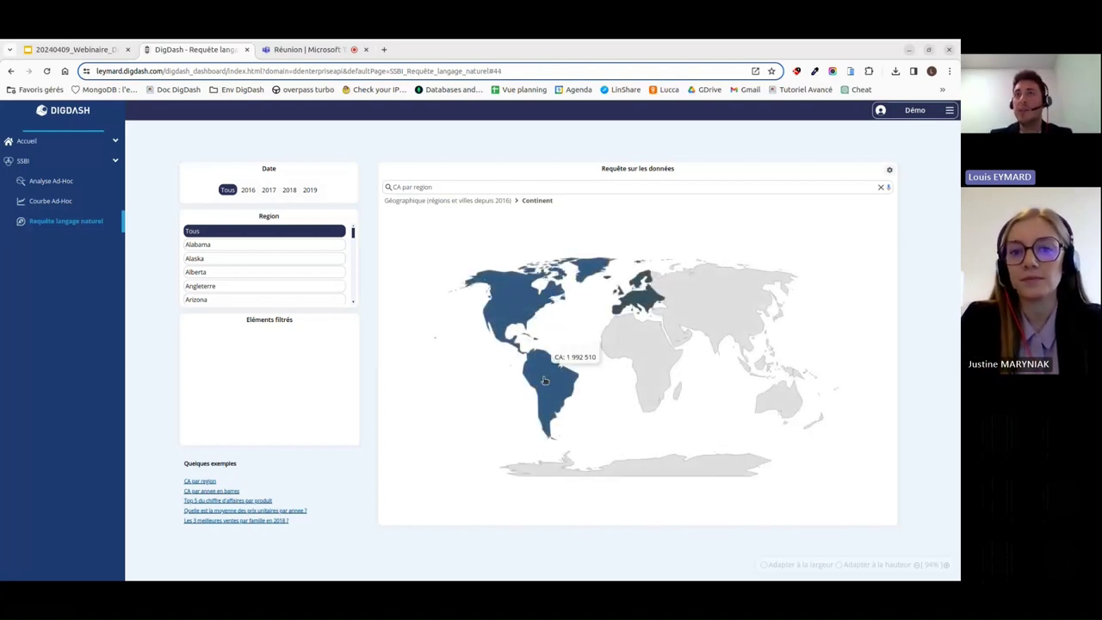
Step: Drill down the CA map through Amerique to États-Unis, and go back up to the Continent level
{"action": "left_click", "coordinate": [514, 298]}
{"action": "mouse_move", "coordinate": [594, 299]}
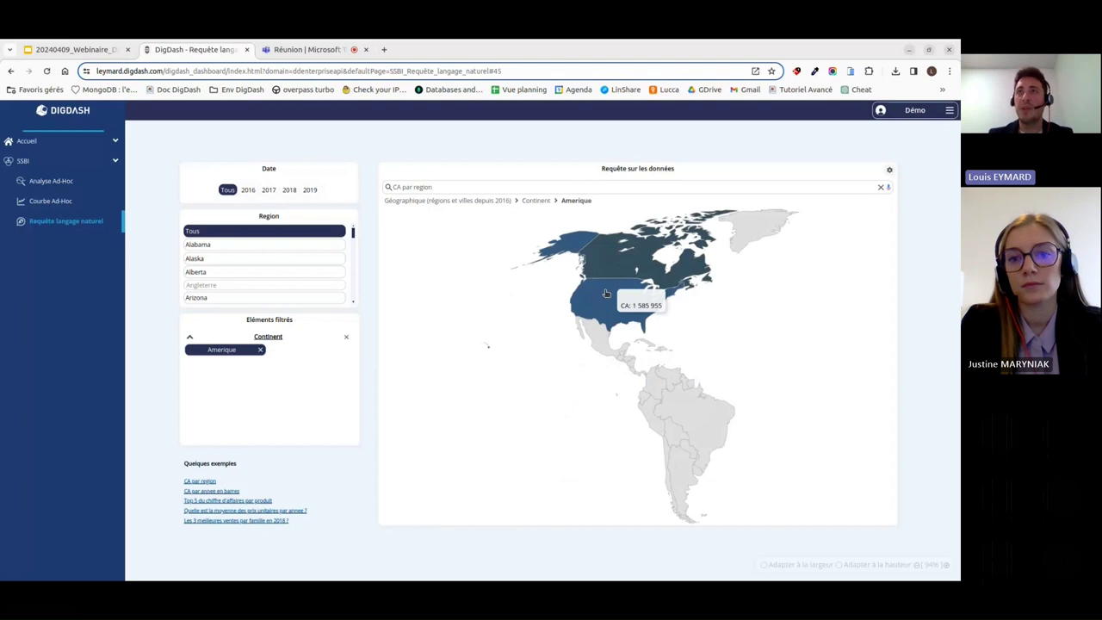
{"action": "left_click", "coordinate": [606, 294]}
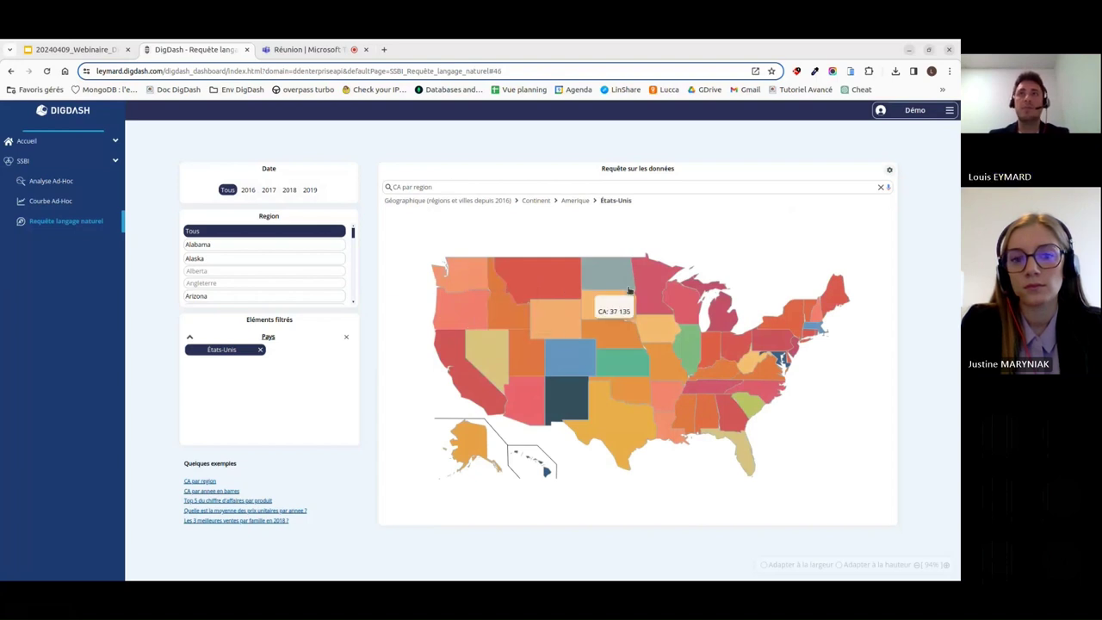
{"action": "left_click", "coordinate": [580, 202]}
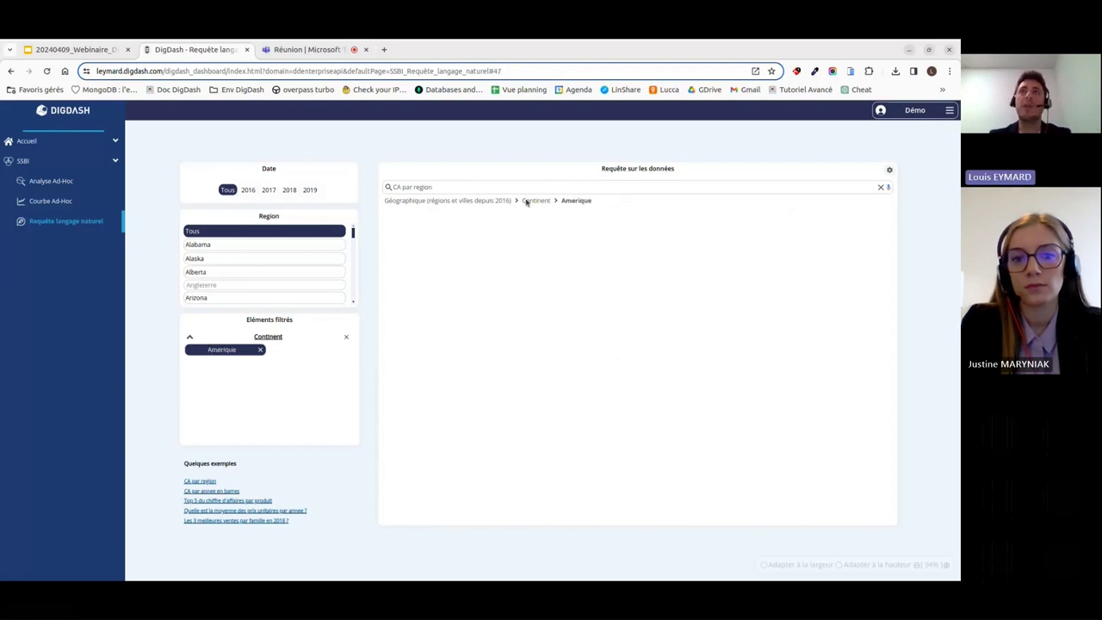
{"action": "left_click", "coordinate": [535, 201]}
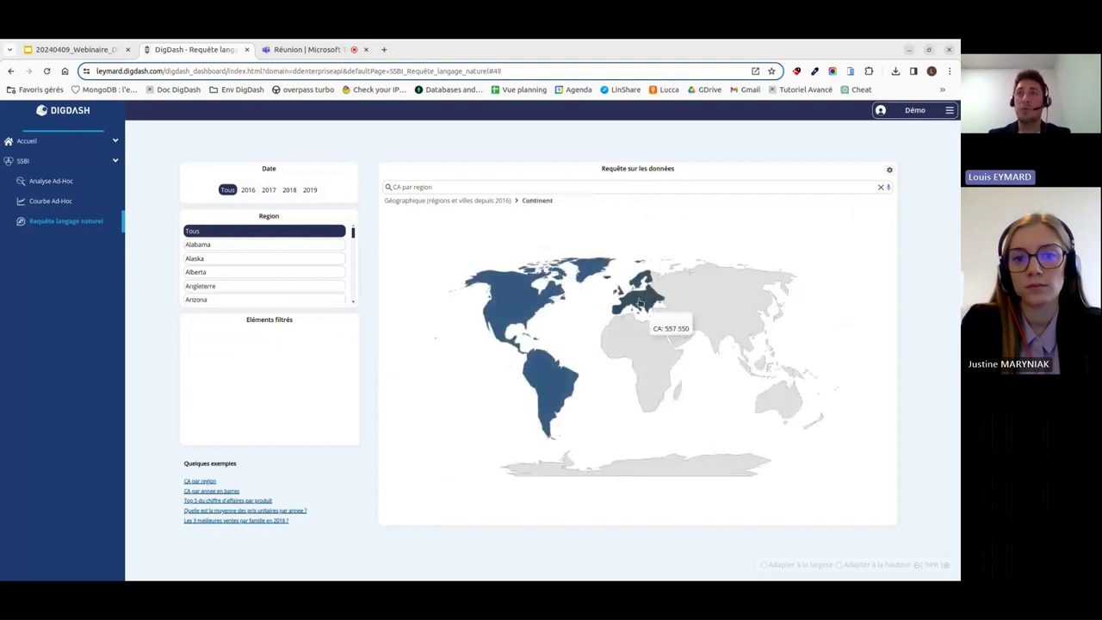
Step: Drill down the CA map into Europe to view Royaume-Uni and France, and return to the Continent level
{"action": "left_click", "coordinate": [640, 303]}
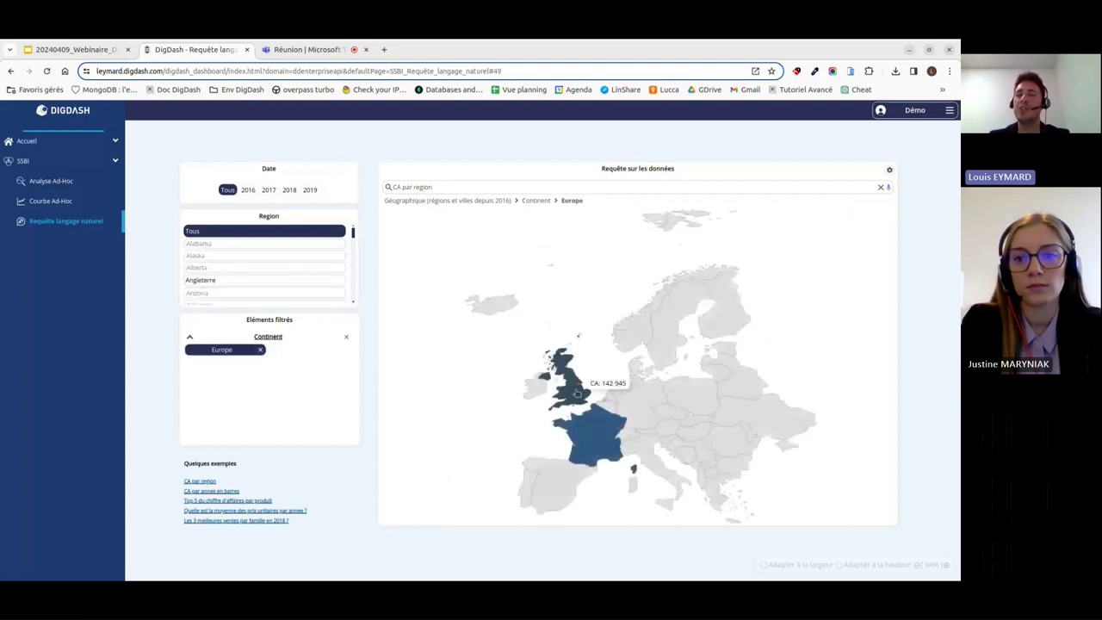
{"action": "left_click", "coordinate": [568, 383]}
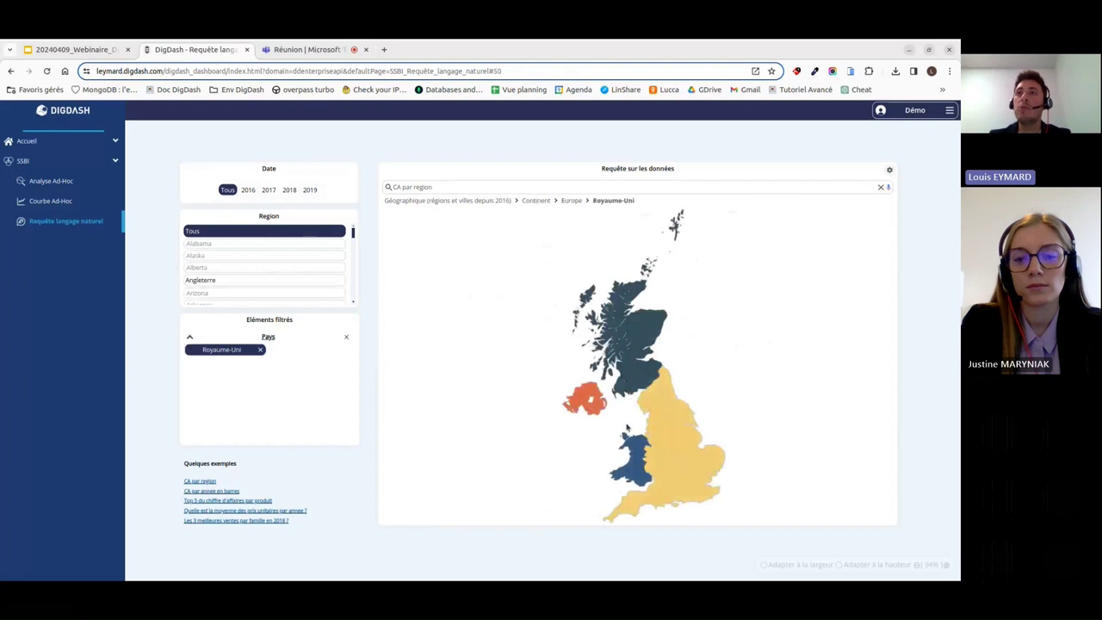
{"action": "left_click", "coordinate": [573, 202]}
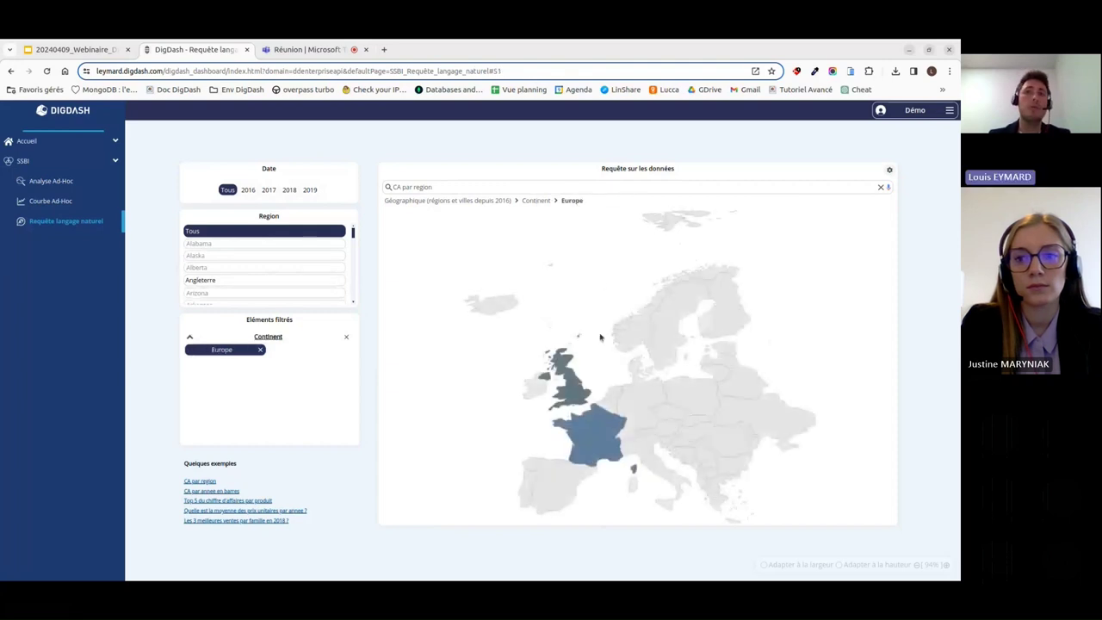
{"action": "left_click", "coordinate": [598, 417]}
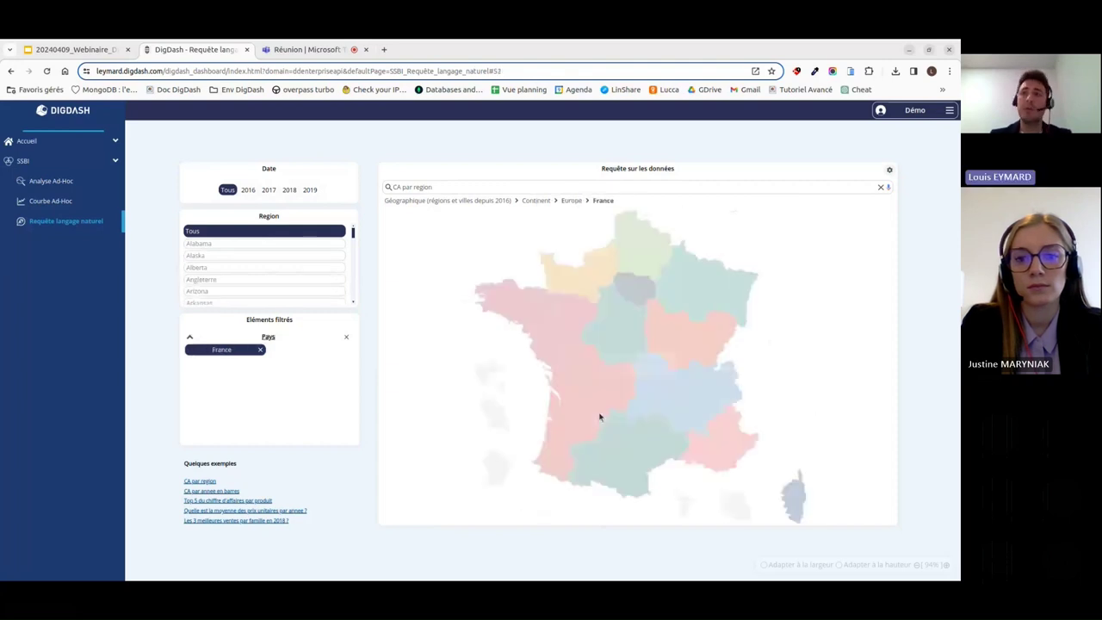
{"action": "left_click", "coordinate": [575, 202]}
{"action": "left_click", "coordinate": [541, 200]}
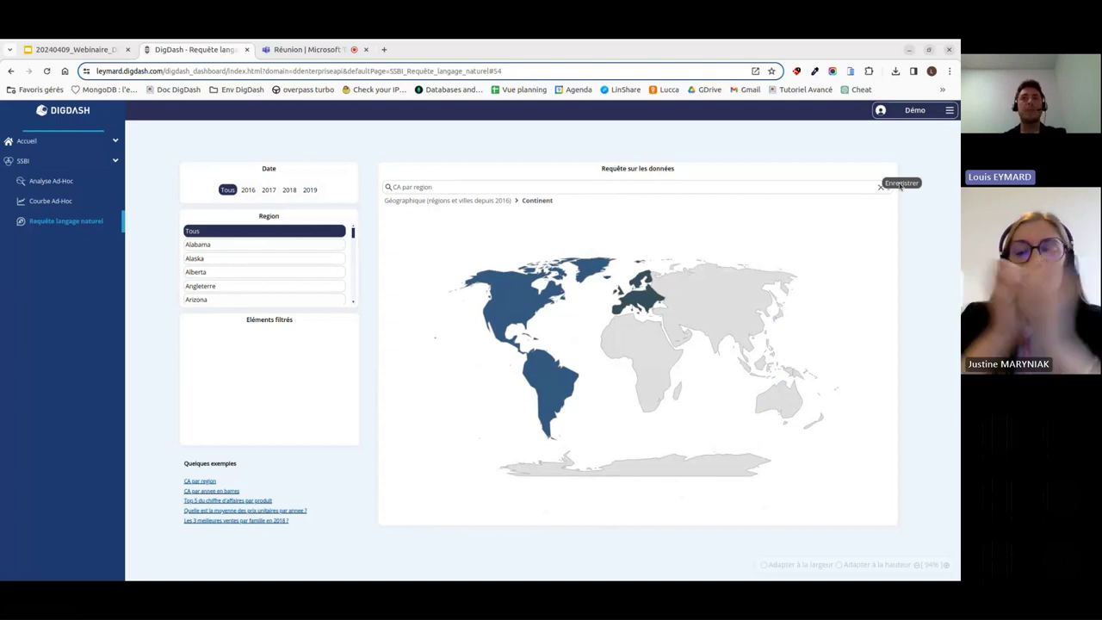
Step: Clear the current data query and replace it with the example "CA par annee en barres"
{"action": "left_click", "coordinate": [492, 185]}
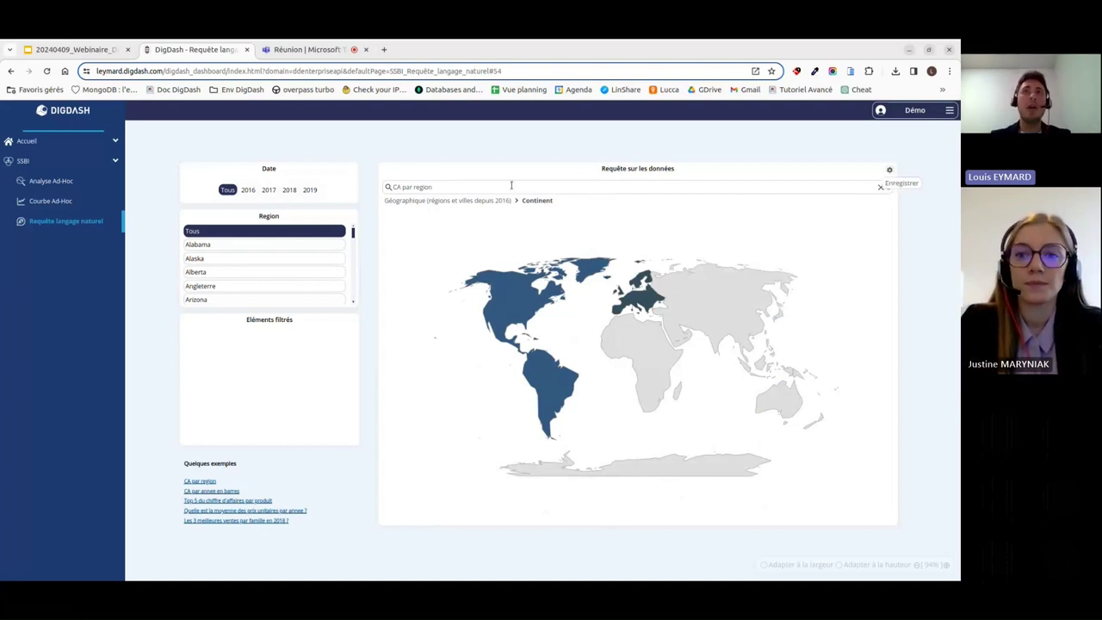
{"action": "key", "text": "ctrl+shift+Left"}
{"action": "key", "text": "ctrl+shift+Left"}
{"action": "key", "text": "ctrl+shift+Left"}
{"action": "key", "text": "BackSpace"}
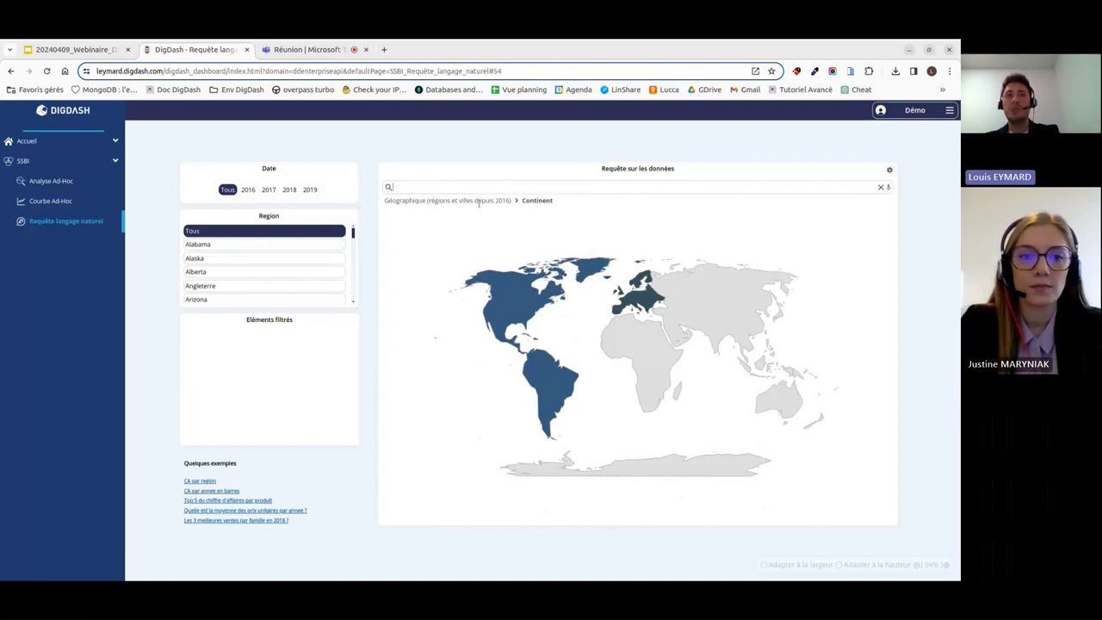
{"action": "left_click", "coordinate": [228, 492]}
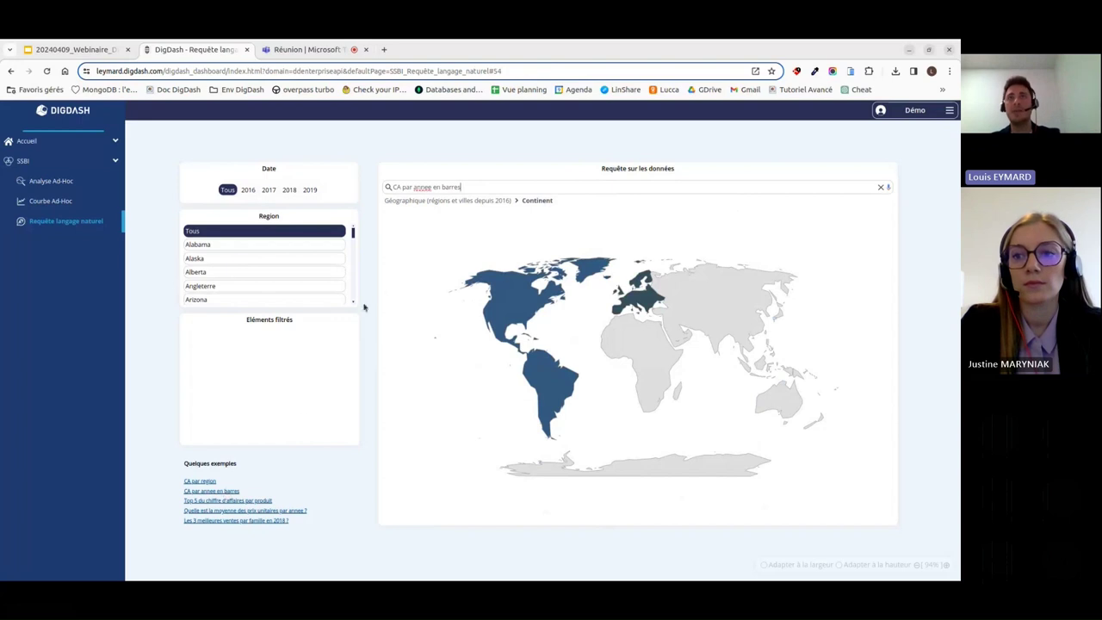
Step: Run the query "CA par annee en barres", open the suggested "CA par Date (Date-Année)" bar chart and inspect its bars
{"action": "left_click", "coordinate": [473, 188]}
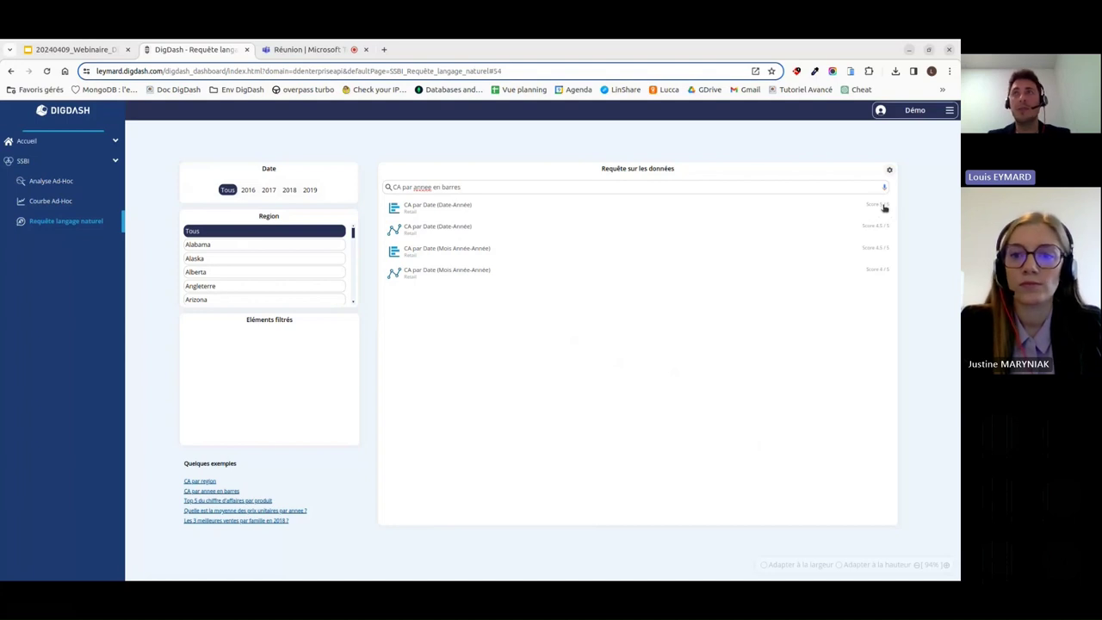
{"action": "left_click", "coordinate": [452, 208]}
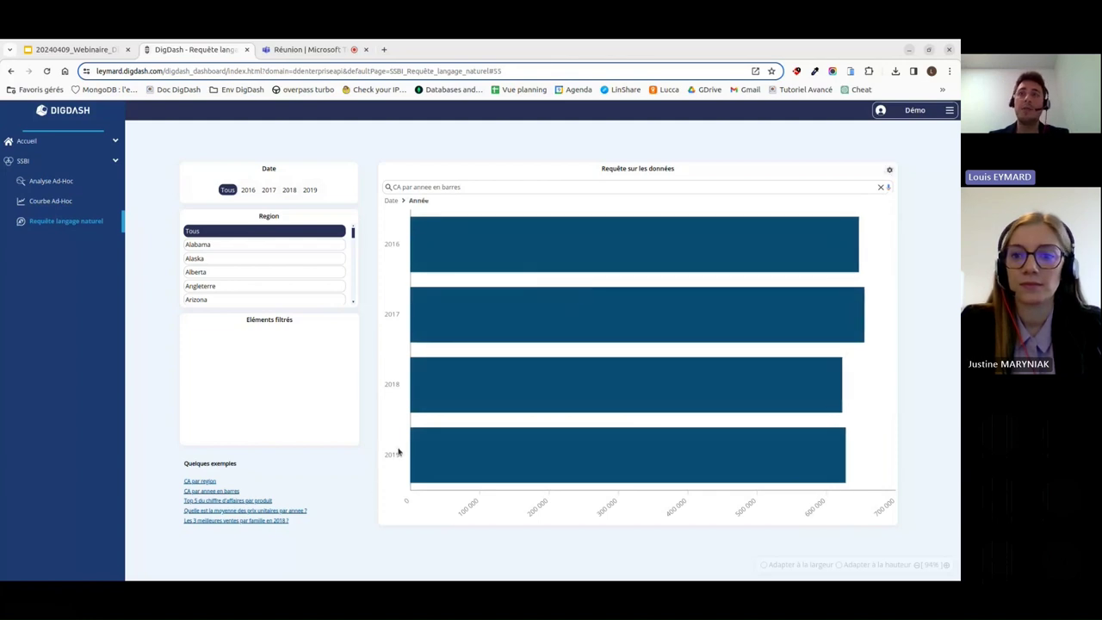
{"action": "mouse_move", "coordinate": [859, 250]}
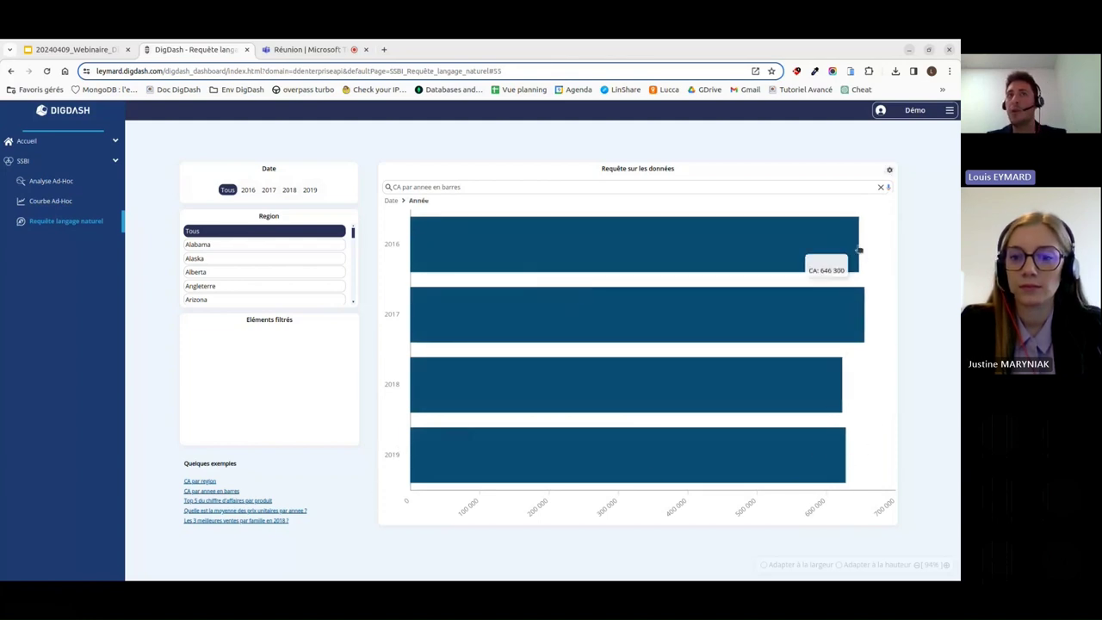
{"action": "mouse_move", "coordinate": [711, 310]}
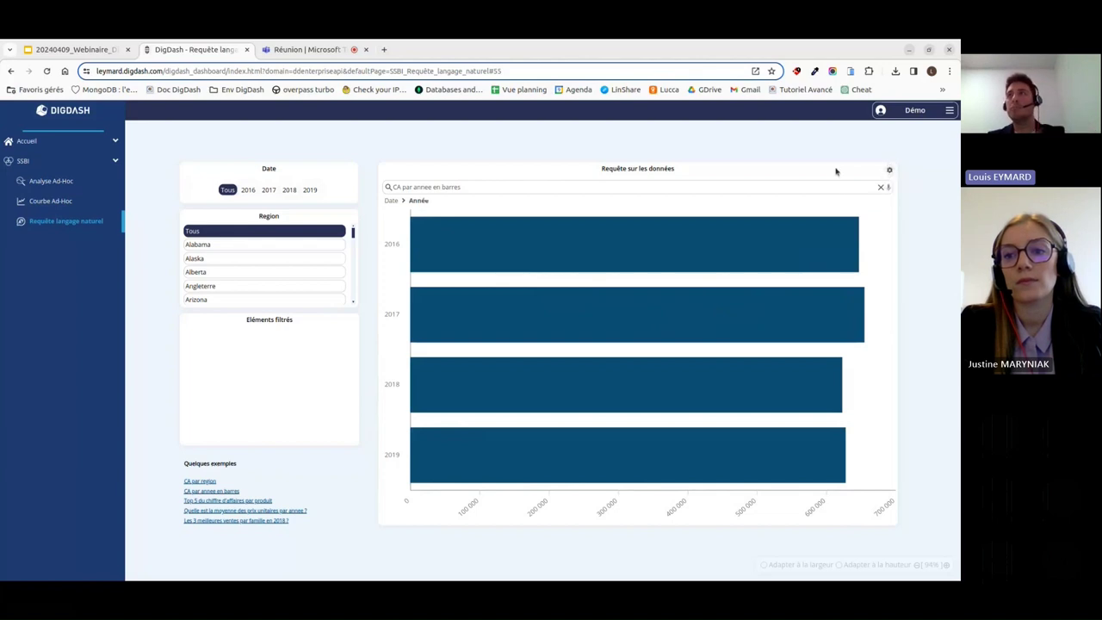
Step: Close the yearly CA bar chart and empty the data query field
{"action": "left_click", "coordinate": [507, 185]}
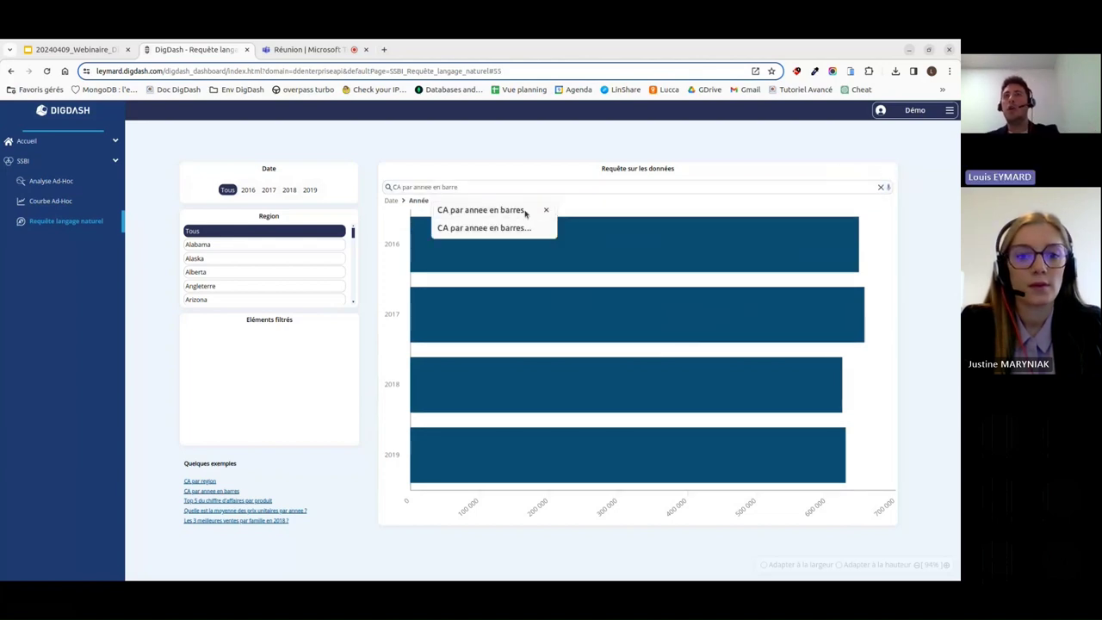
{"action": "key", "text": "BackSpace"}
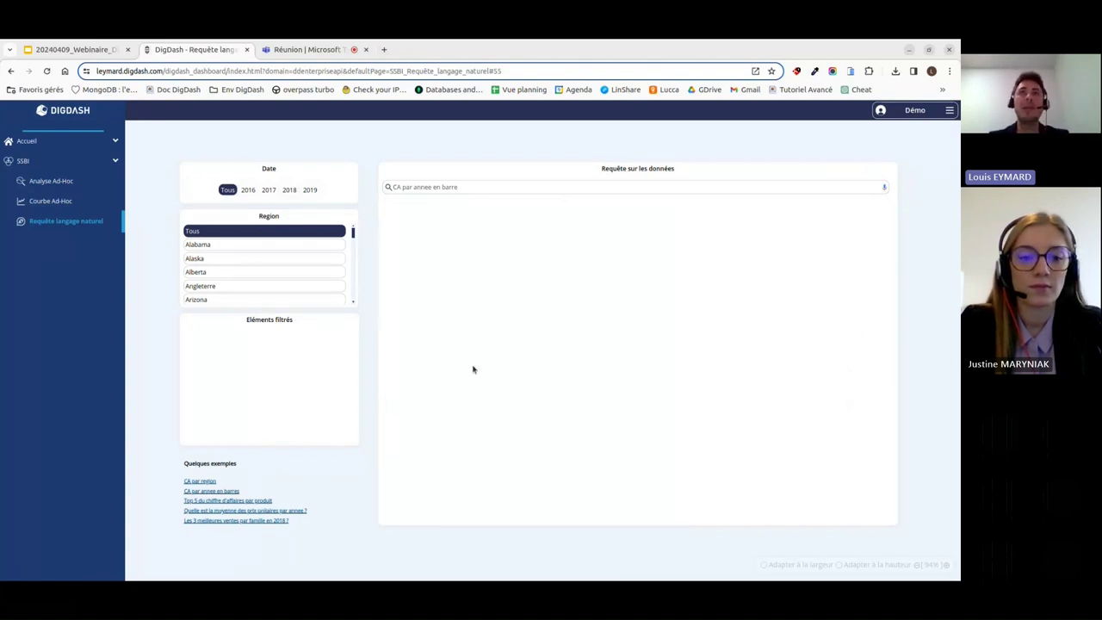
{"action": "left_click", "coordinate": [471, 182]}
{"action": "key", "text": "ctrl+a"}
{"action": "key", "text": "BackSpace"}
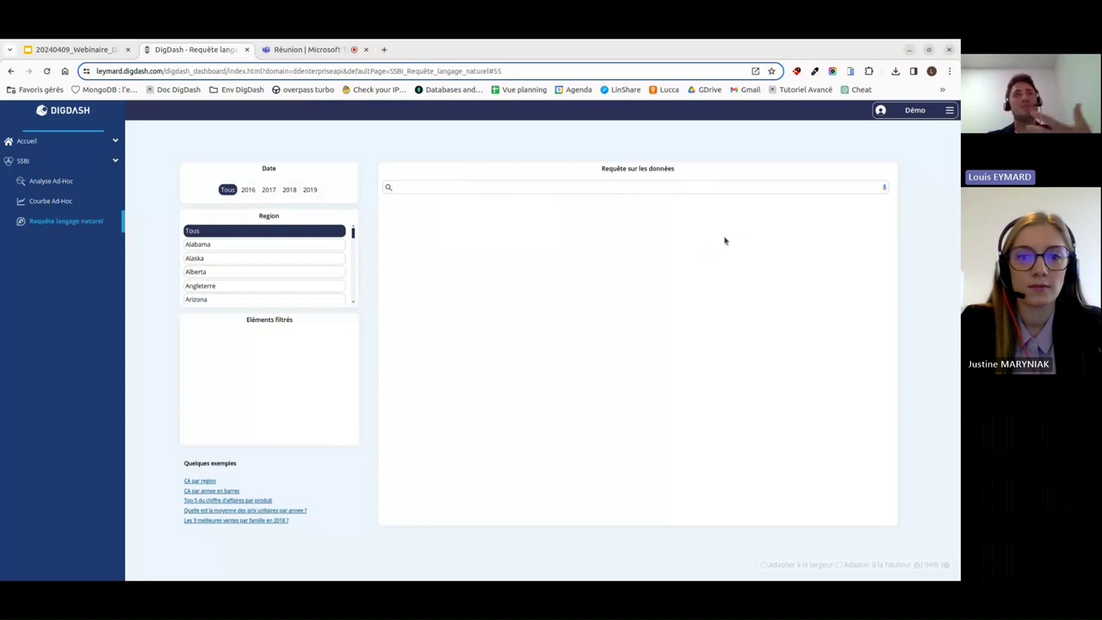
Step: Dictate the query "le top 5 du chiffre d'affaire par produit" and open the suggested "CA par Produit (Catalogue-Famille)" bar chart
{"action": "left_click", "coordinate": [884, 190]}
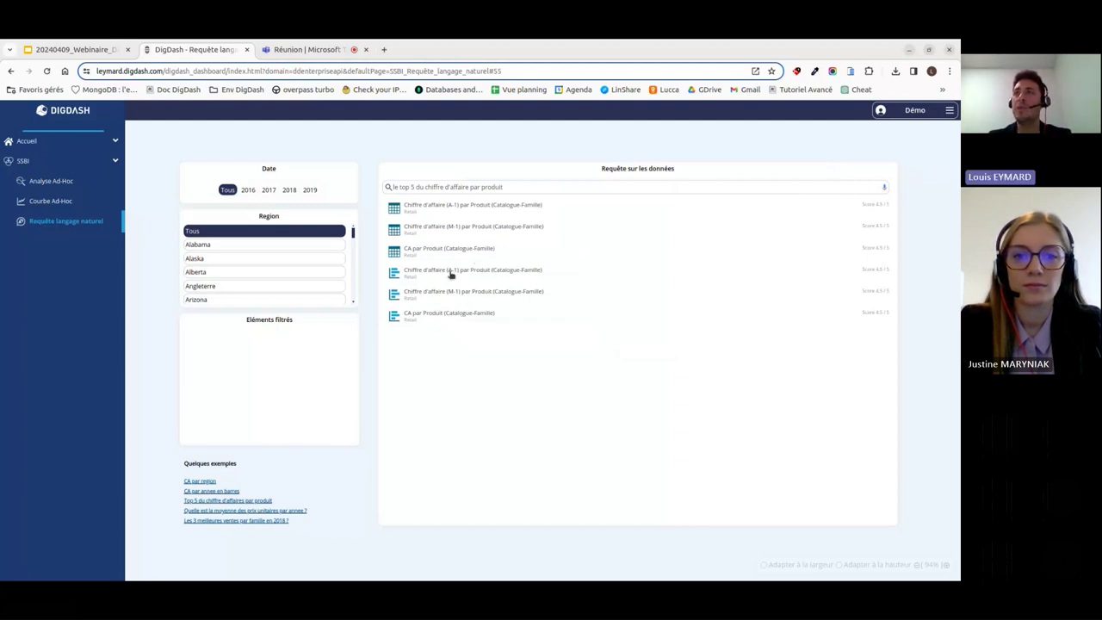
{"action": "left_click", "coordinate": [462, 319]}
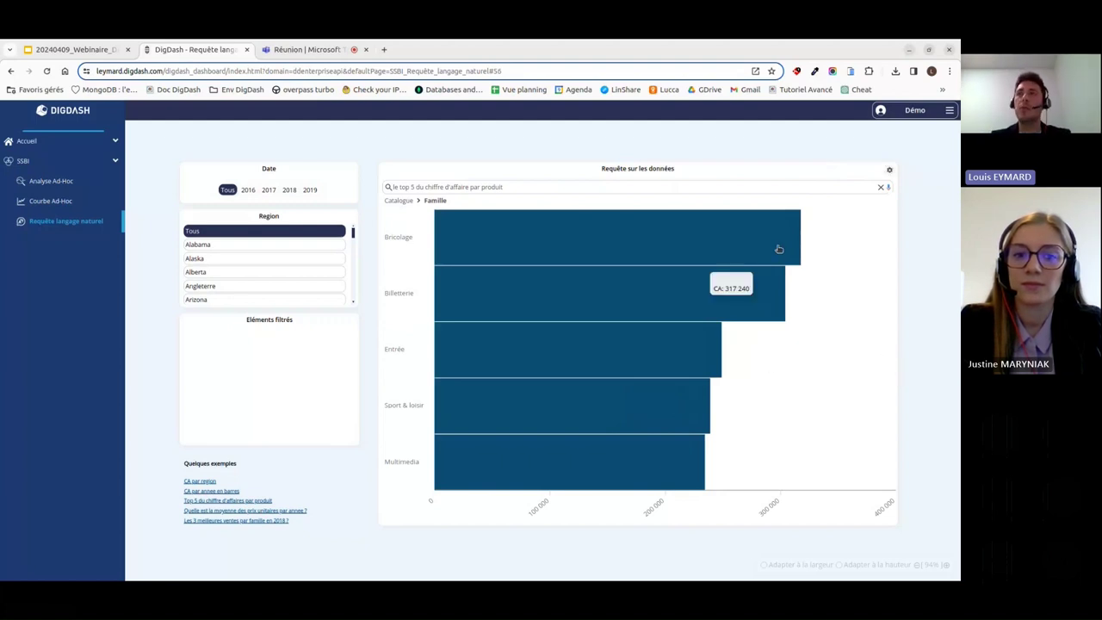
{"action": "mouse_move", "coordinate": [733, 229]}
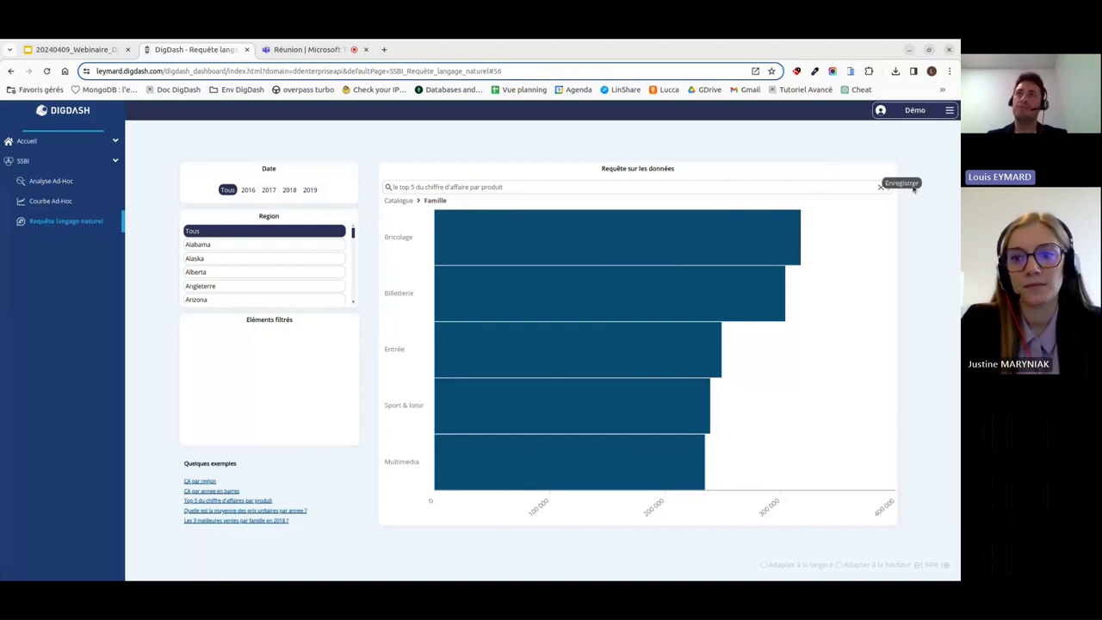
Step: Save the top 5 bar chart to the portfolio as a flow named "Top 5 de CA par famille de produit"
{"action": "left_click", "coordinate": [913, 187]}
{"action": "left_click_drag", "start_coordinate": [533, 343], "coordinate": [394, 328]}
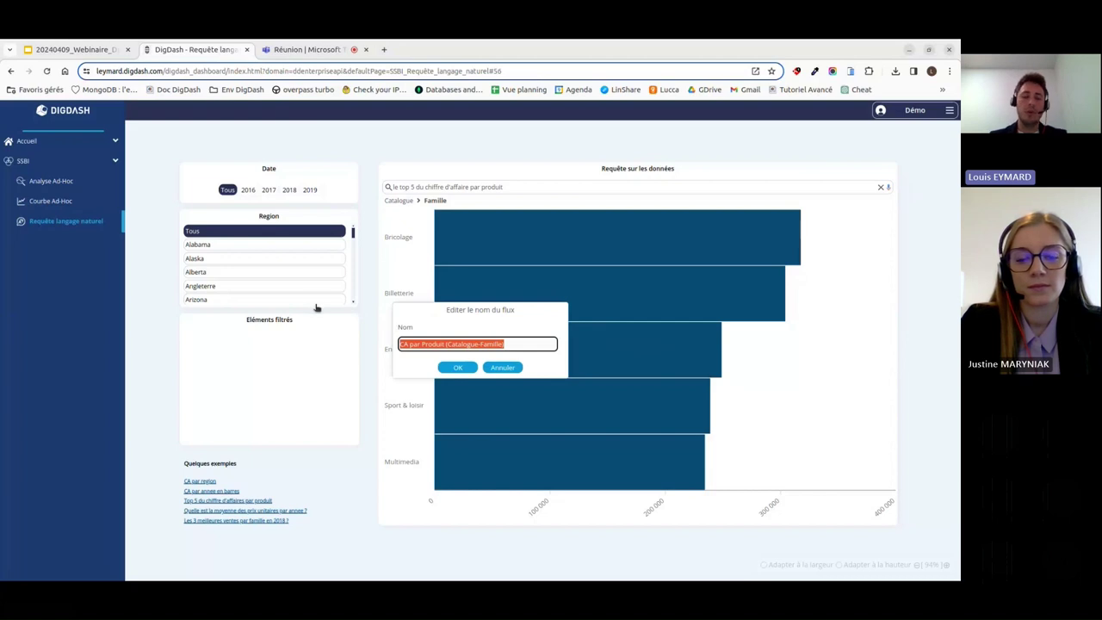
{"action": "type", "text": "Top 5 "}
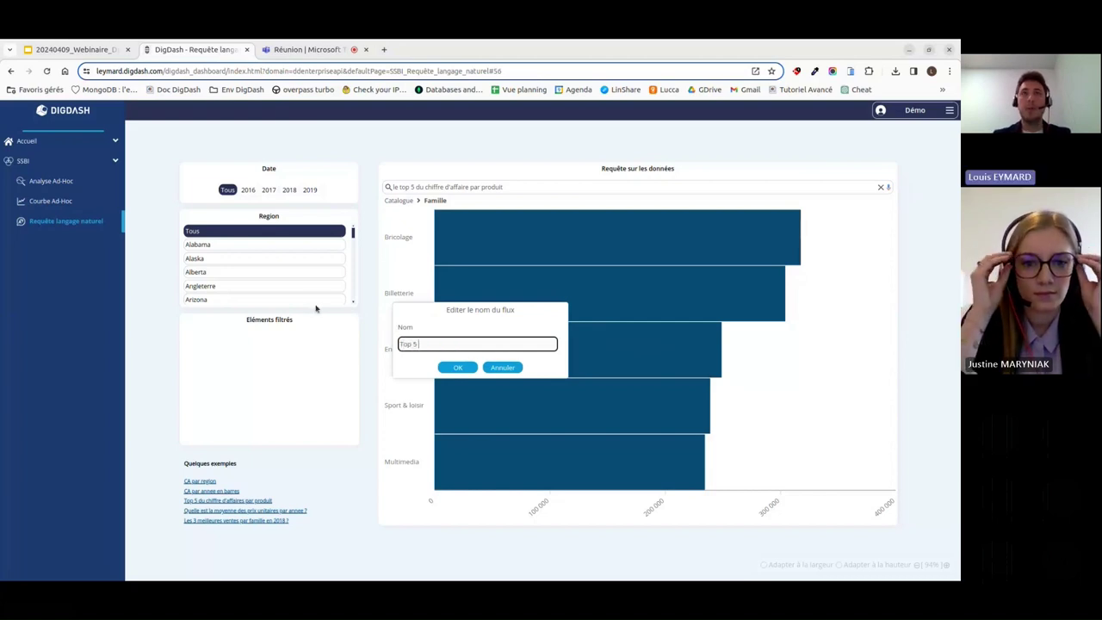
{"action": "type", "text": "de"}
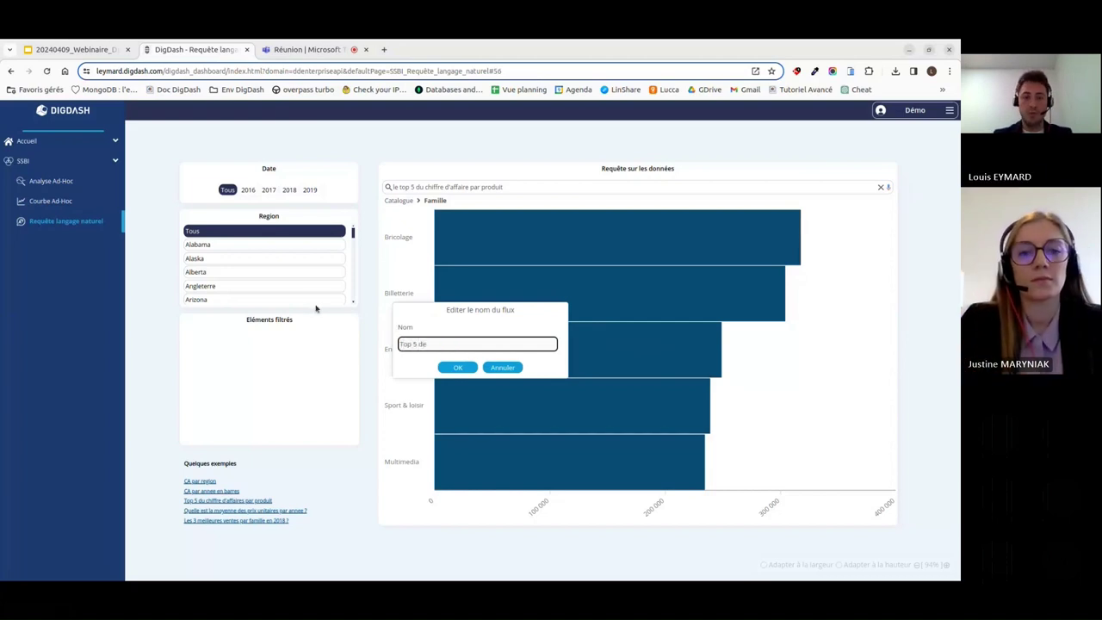
{"action": "type", "text": " CA"}
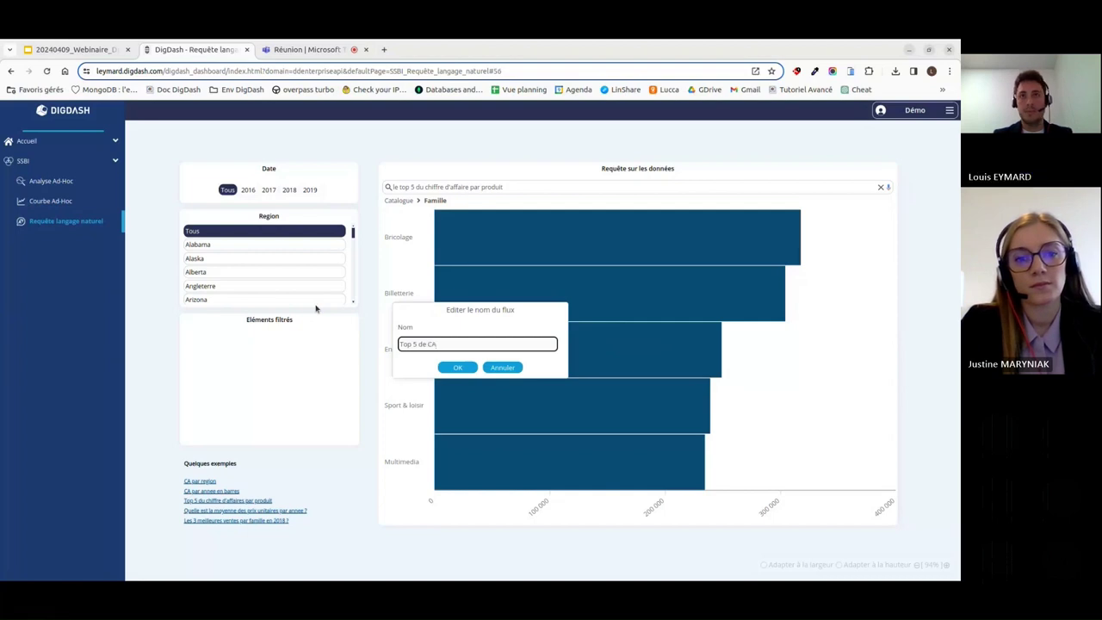
{"action": "type", "text": " par famill"}
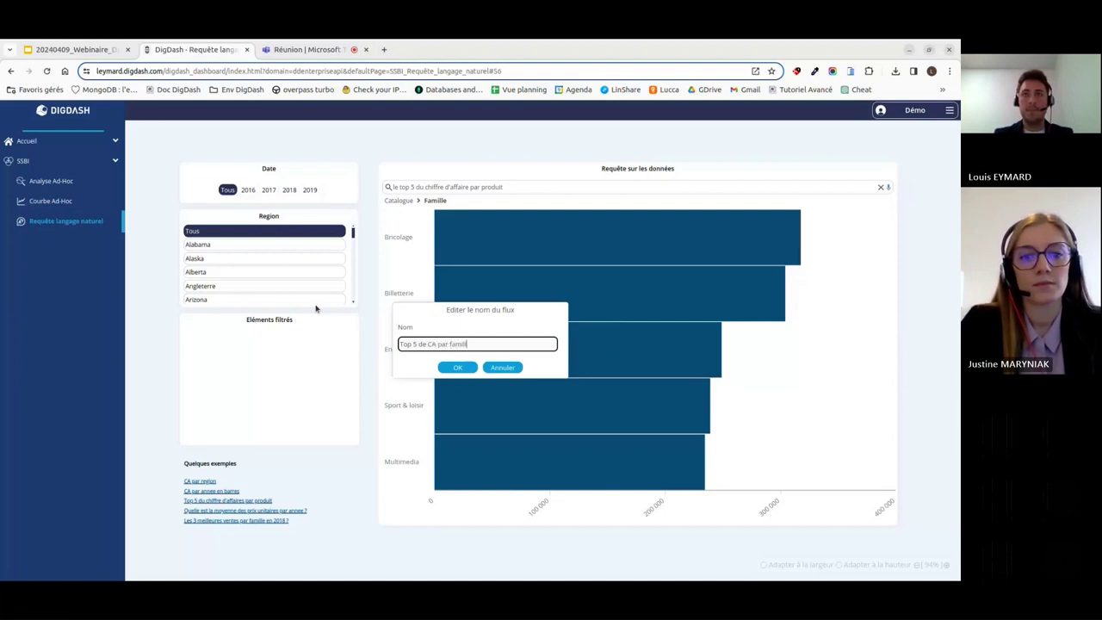
{"action": "type", "text": "e de pro"}
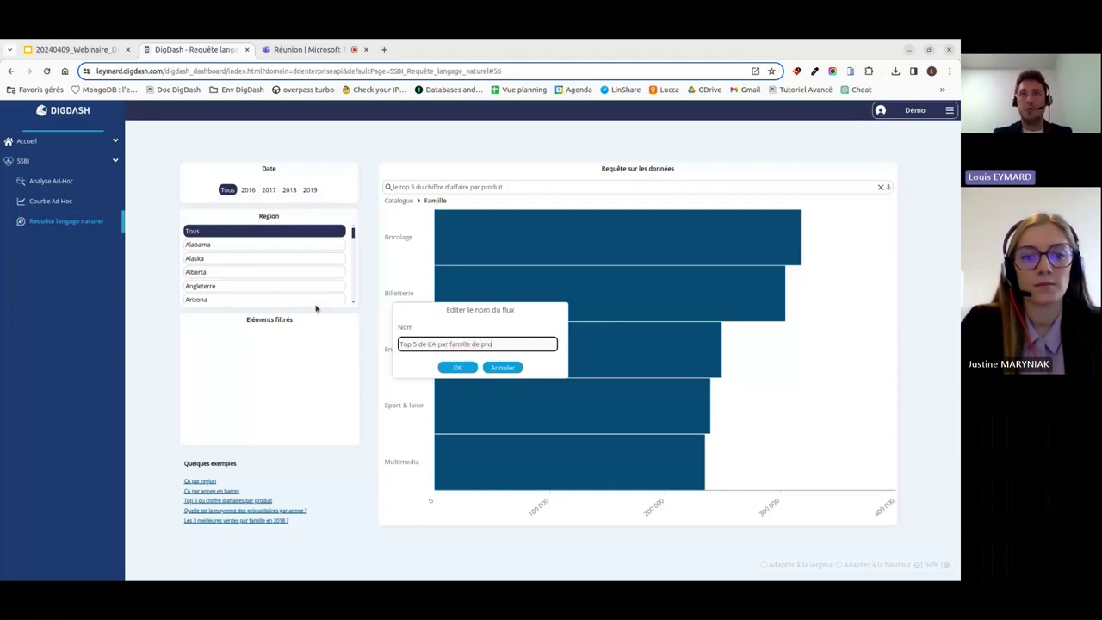
{"action": "type", "text": "duit"}
{"action": "left_click", "coordinate": [456, 368]}
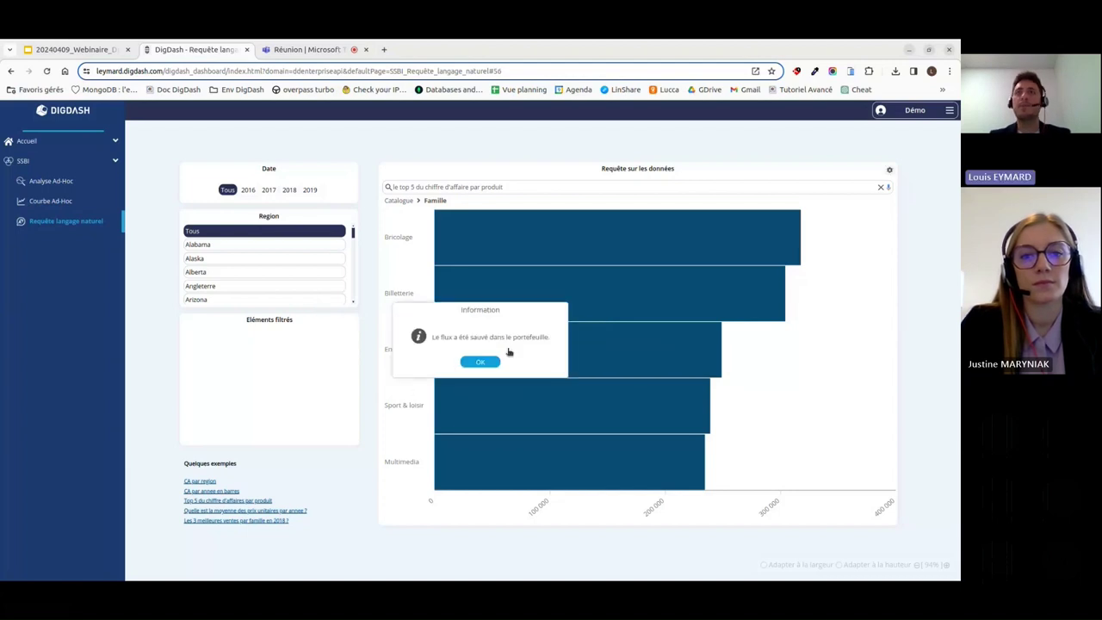
{"action": "left_click", "coordinate": [490, 363]}
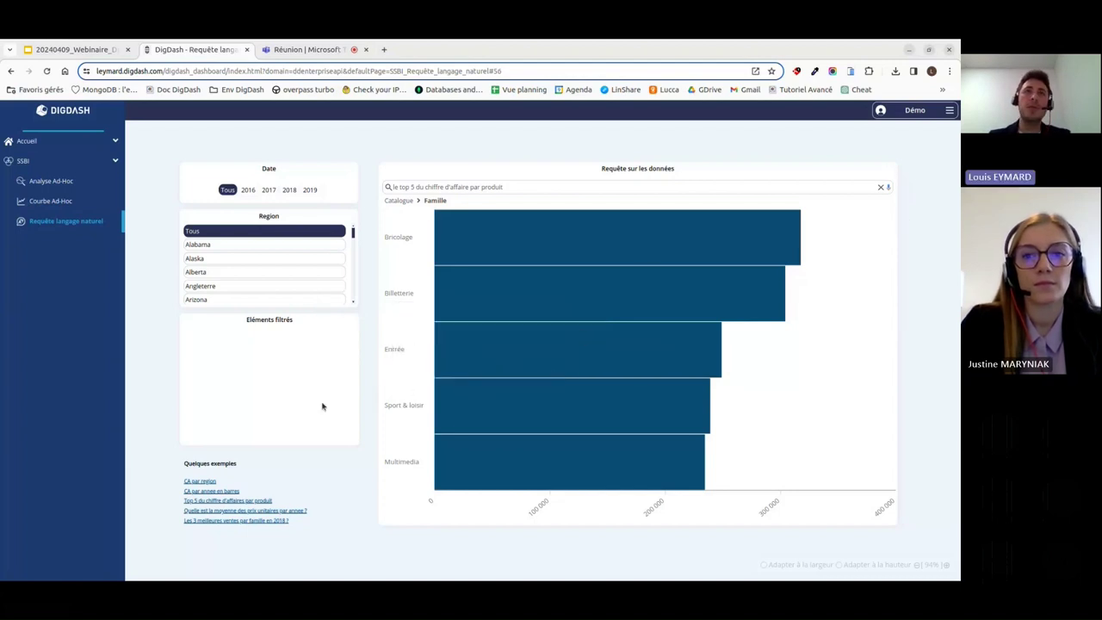
Step: Run the example query "Quelle est la moyenne des prix unitaires par annee ?", open its Date-Année line chart and inspect the yearly points
{"action": "left_click", "coordinate": [881, 187]}
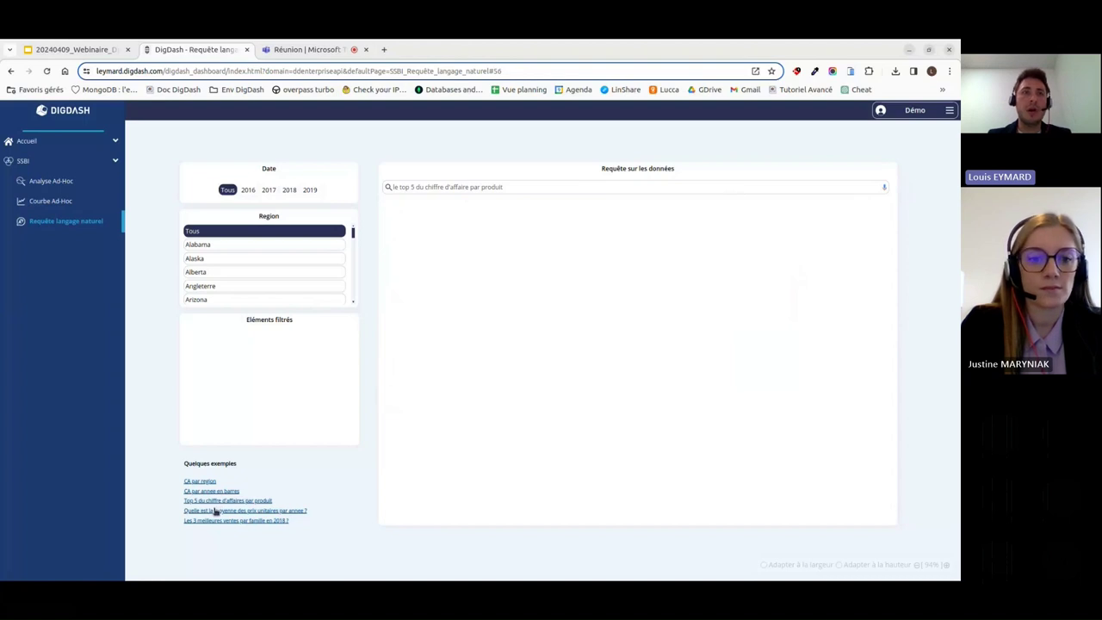
{"action": "left_click", "coordinate": [301, 512]}
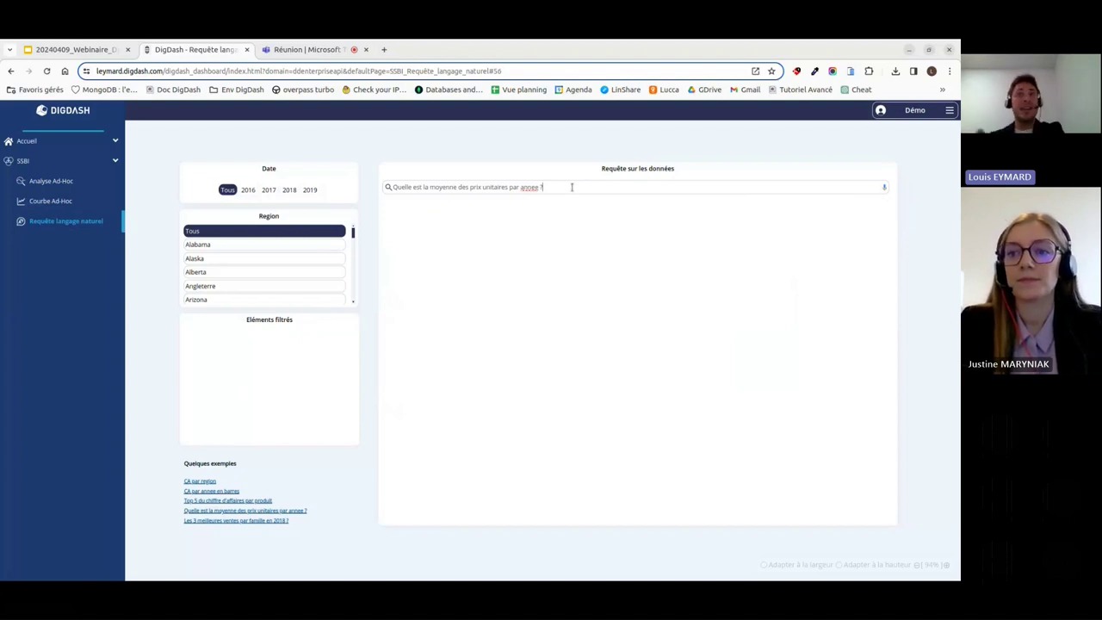
{"action": "key", "text": "Return"}
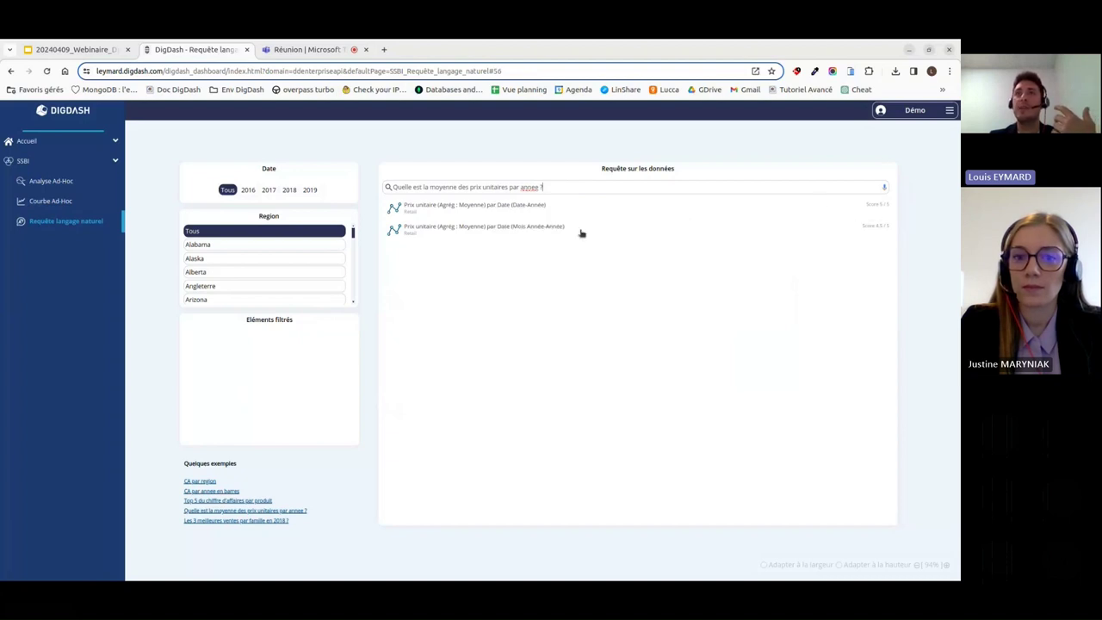
{"action": "left_click", "coordinate": [527, 210]}
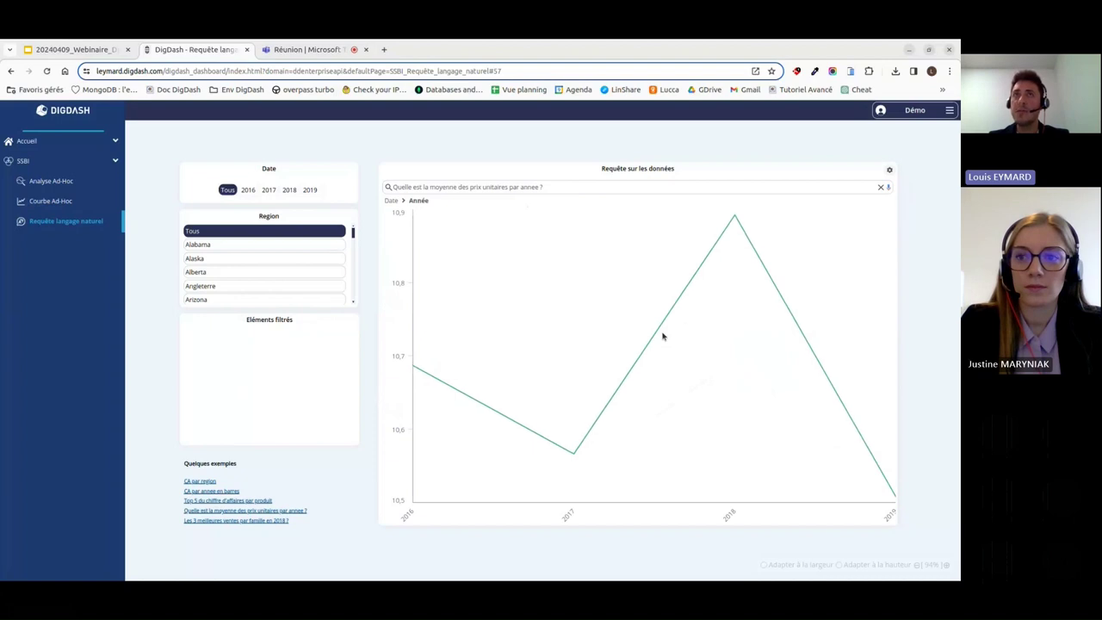
{"action": "mouse_move", "coordinate": [419, 362]}
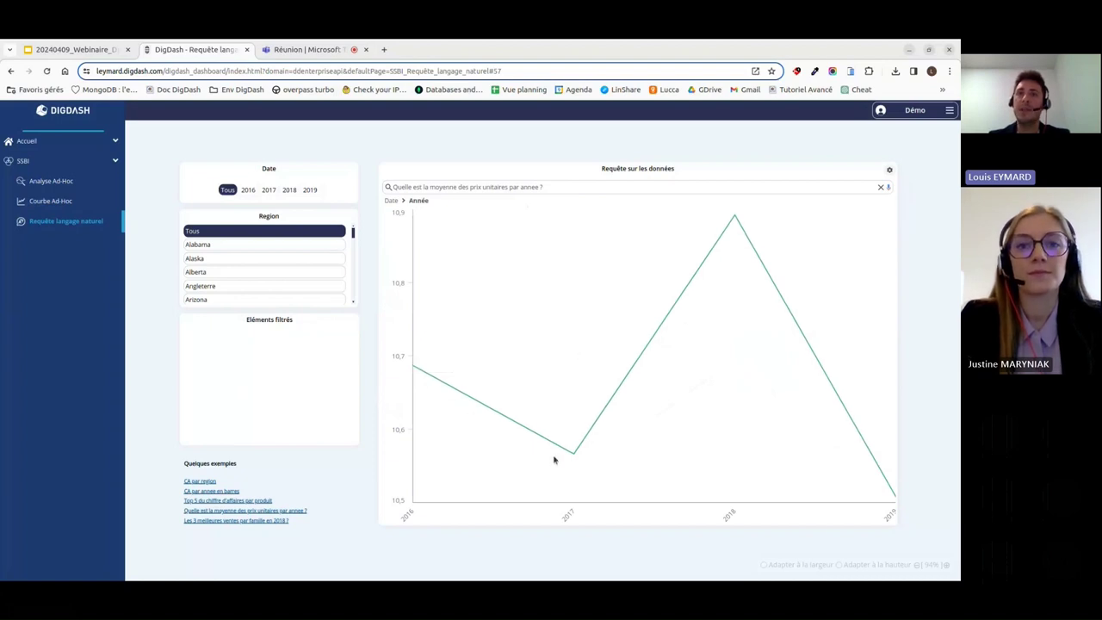
{"action": "mouse_move", "coordinate": [569, 457]}
{"action": "mouse_move", "coordinate": [738, 216]}
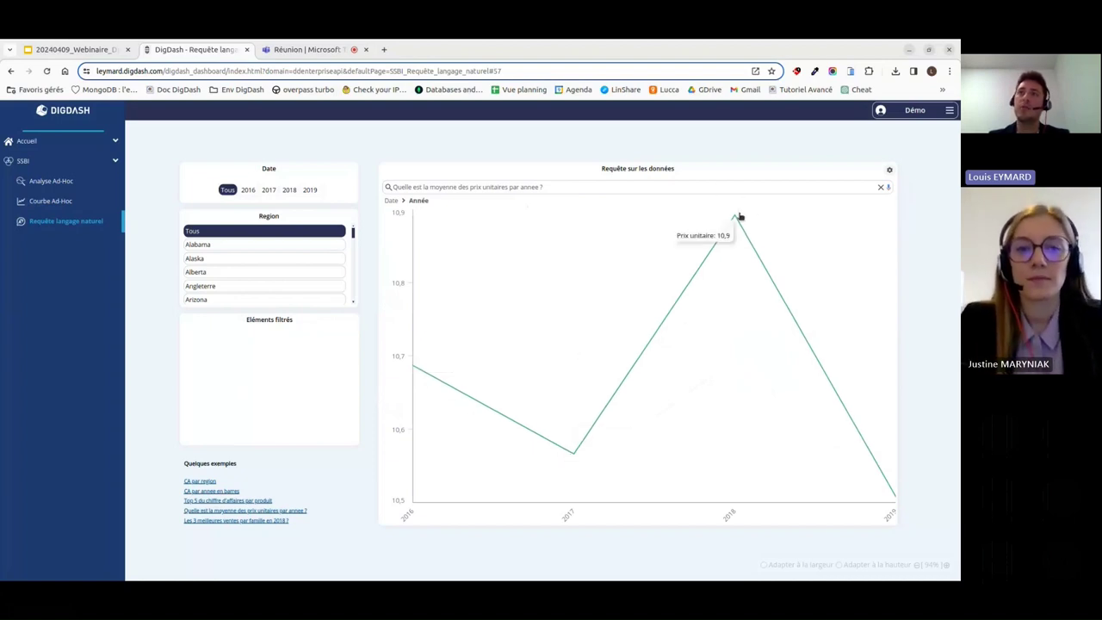
{"action": "mouse_move", "coordinate": [896, 500]}
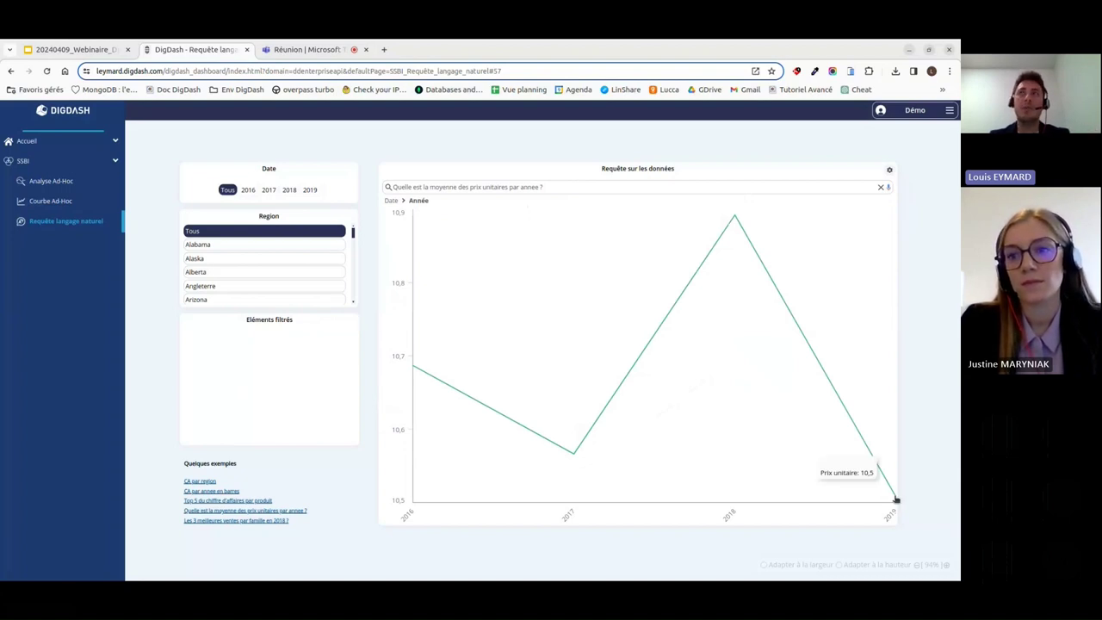
Step: Save the average unit price line chart to the portfolio as a flow named "Evolution des prix unitaires moyens"
{"action": "left_click", "coordinate": [893, 187]}
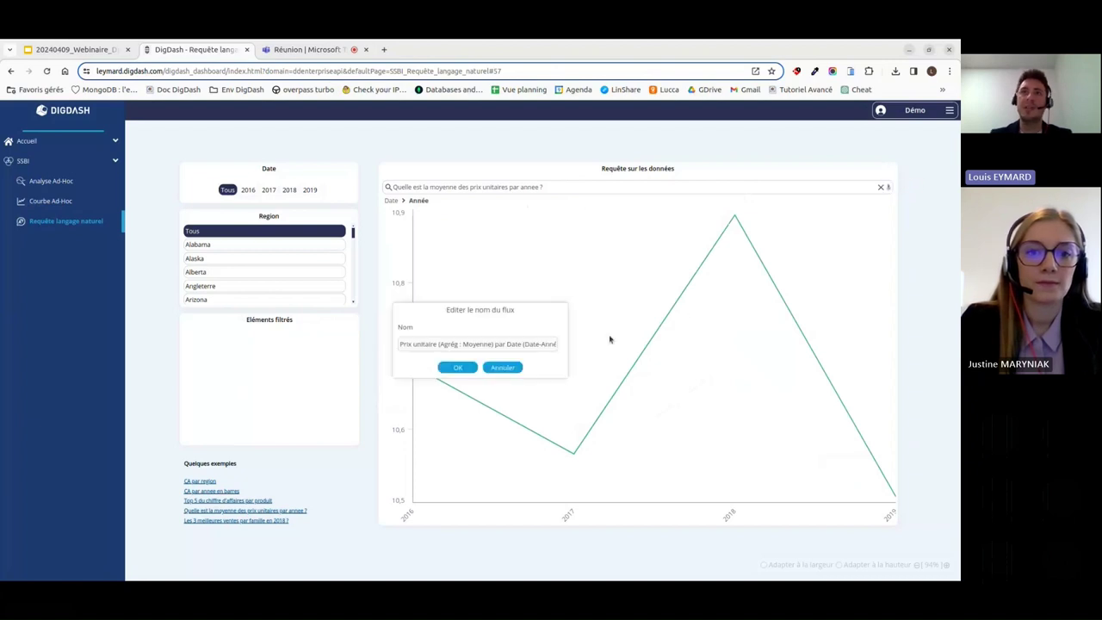
{"action": "triple_click", "coordinate": [472, 342]}
{"action": "type", "text": "Evolution des pri"}
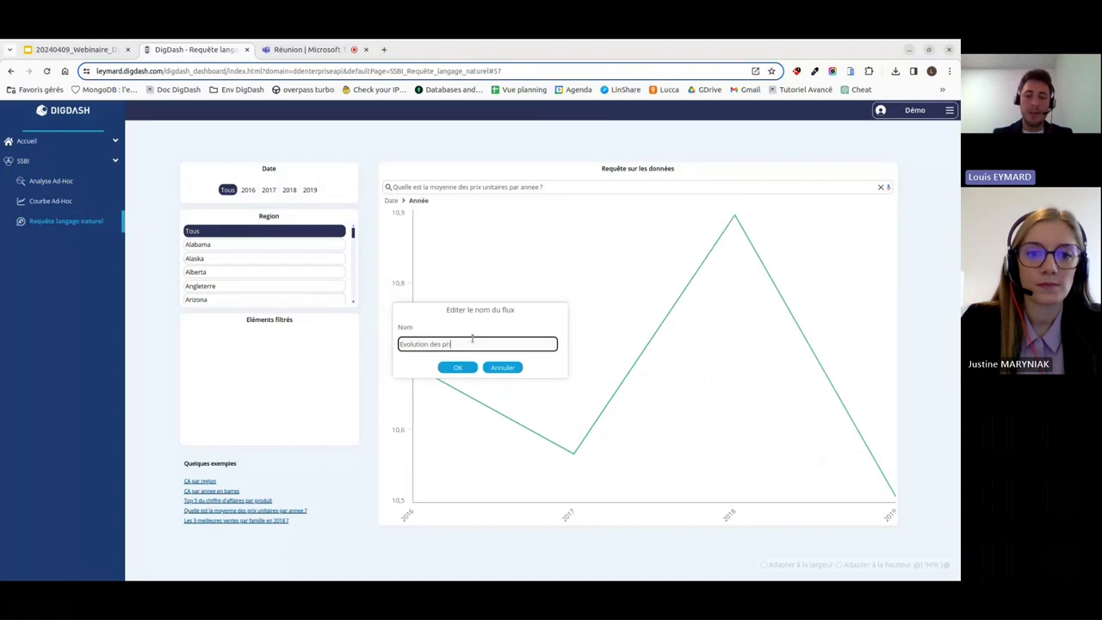
{"action": "type", "text": "x unitaires m"}
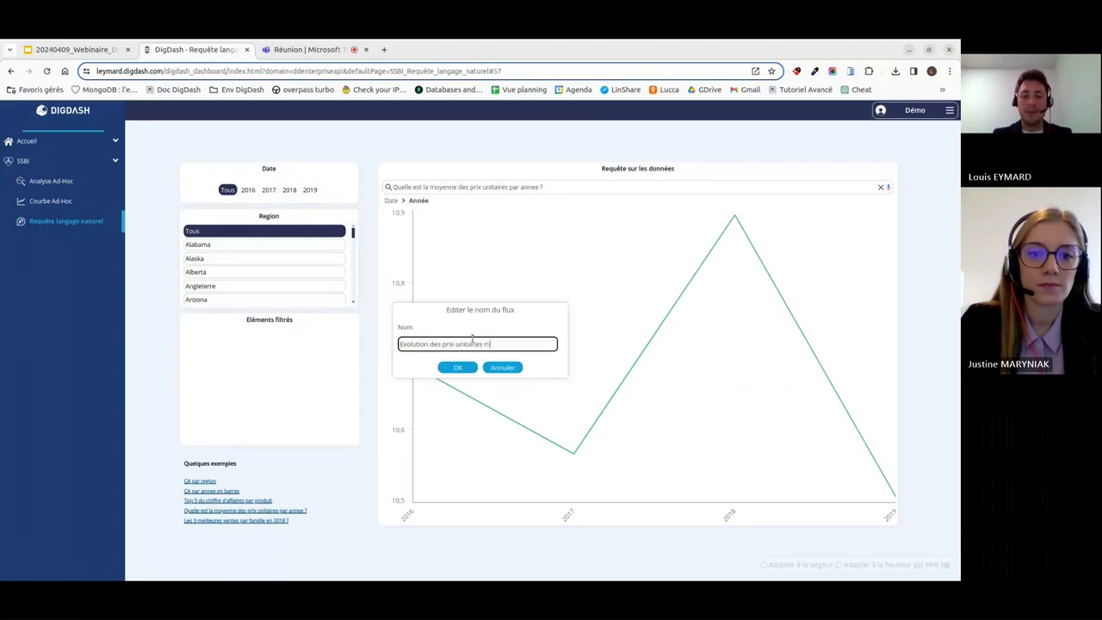
{"action": "type", "text": "oyens"}
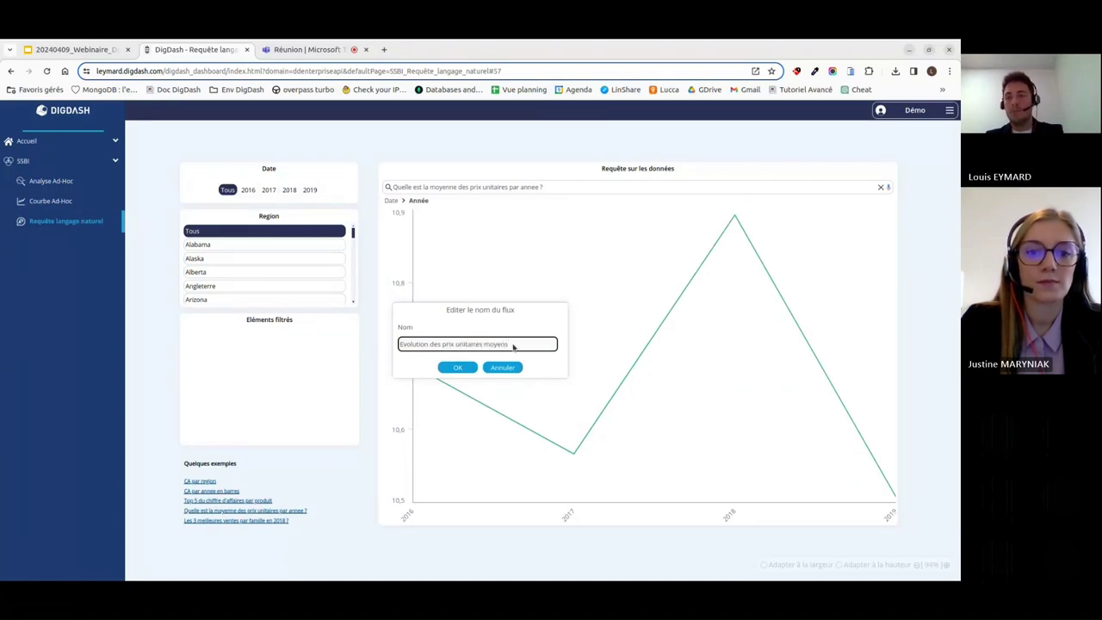
{"action": "left_click", "coordinate": [466, 368]}
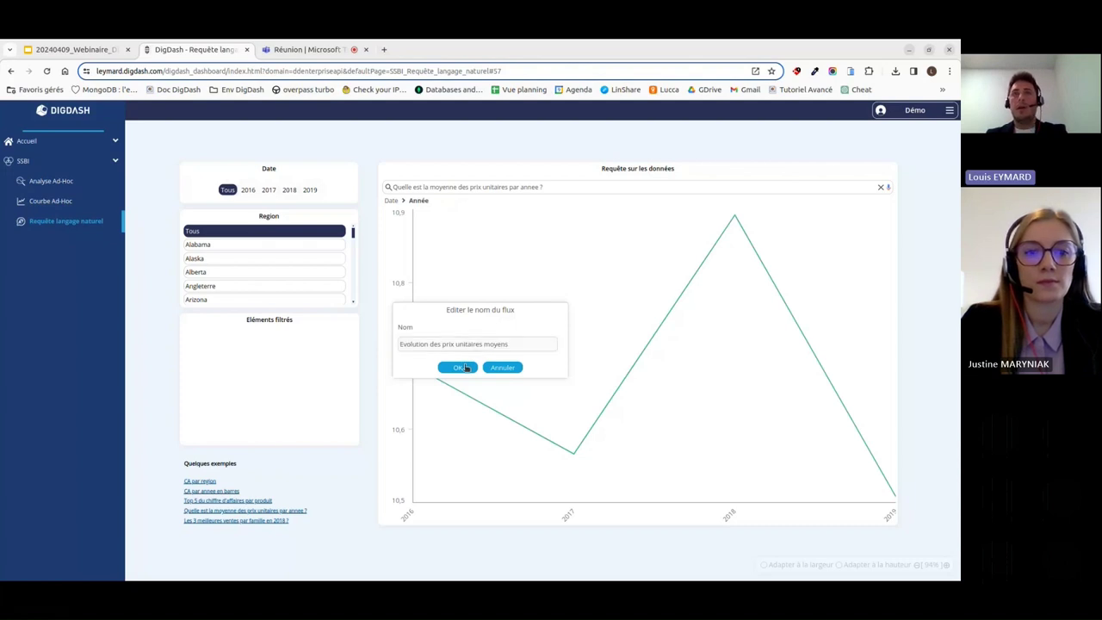
{"action": "left_click", "coordinate": [475, 364]}
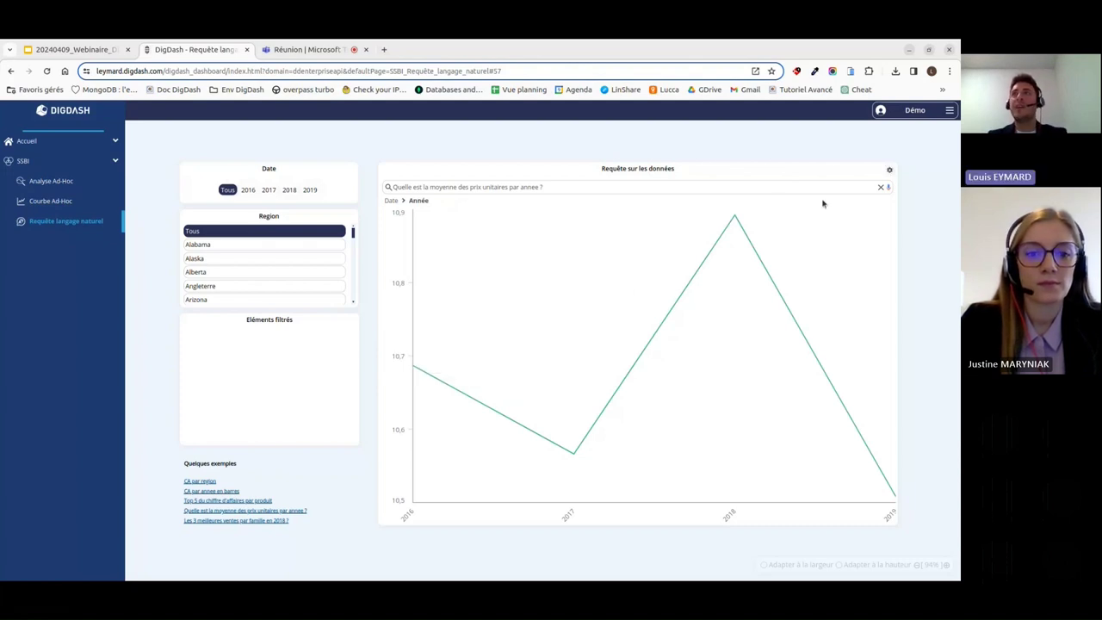
Step: Clear the current chart and query, and run the example query "Les 3 meilleures ventes par famille en 2018 ?"
{"action": "left_click", "coordinate": [881, 188]}
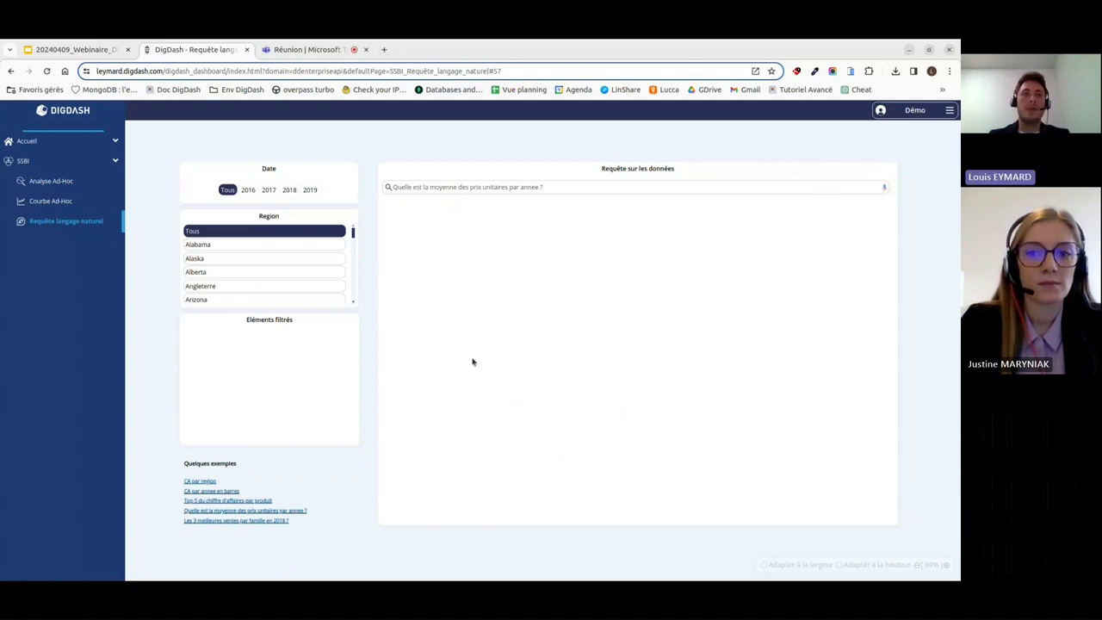
{"action": "triple_click", "coordinate": [546, 186]}
{"action": "key", "text": "BackSpace"}
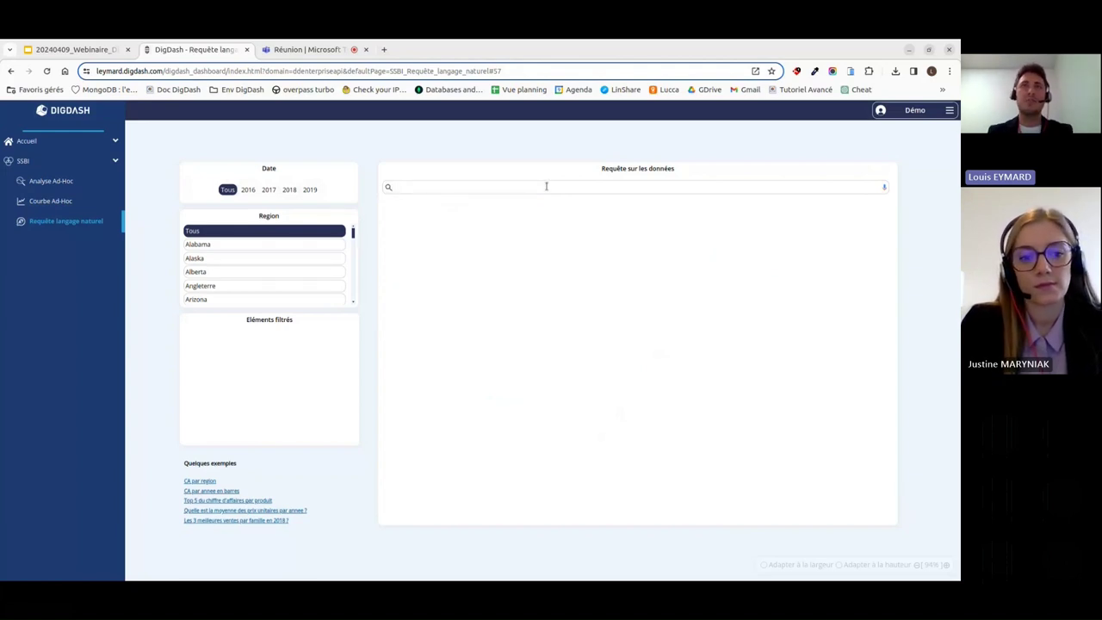
{"action": "left_click", "coordinate": [248, 521]}
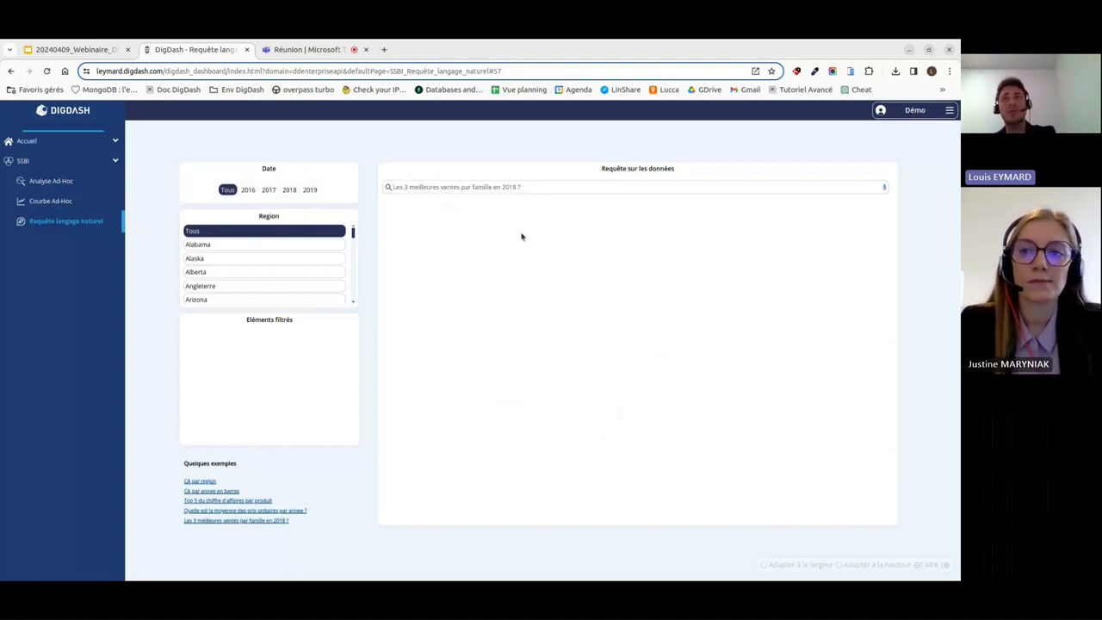
{"action": "left_click", "coordinate": [533, 187]}
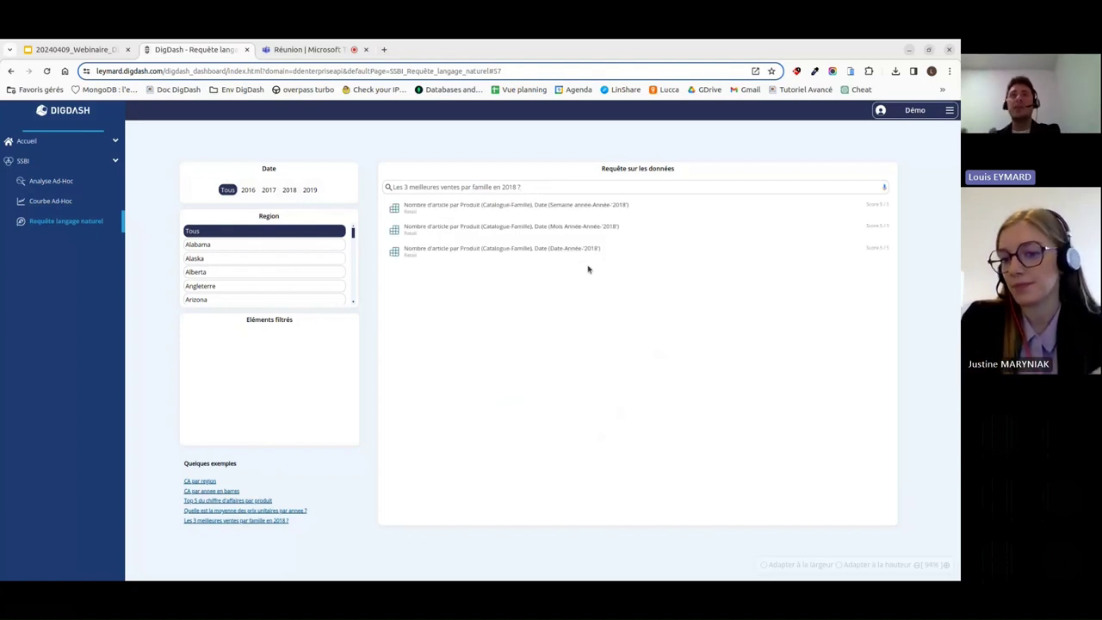
Step: Open the Date-Année-'2018' table of article counts by family and remove its 2018 year filter
{"action": "left_click", "coordinate": [577, 255]}
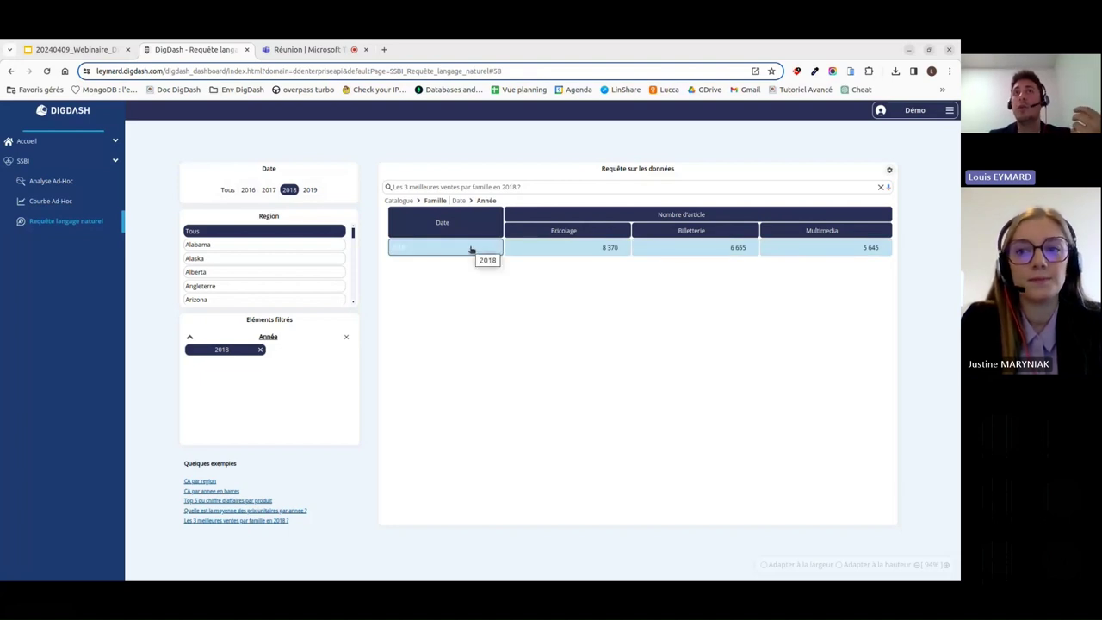
{"action": "left_click", "coordinate": [401, 246]}
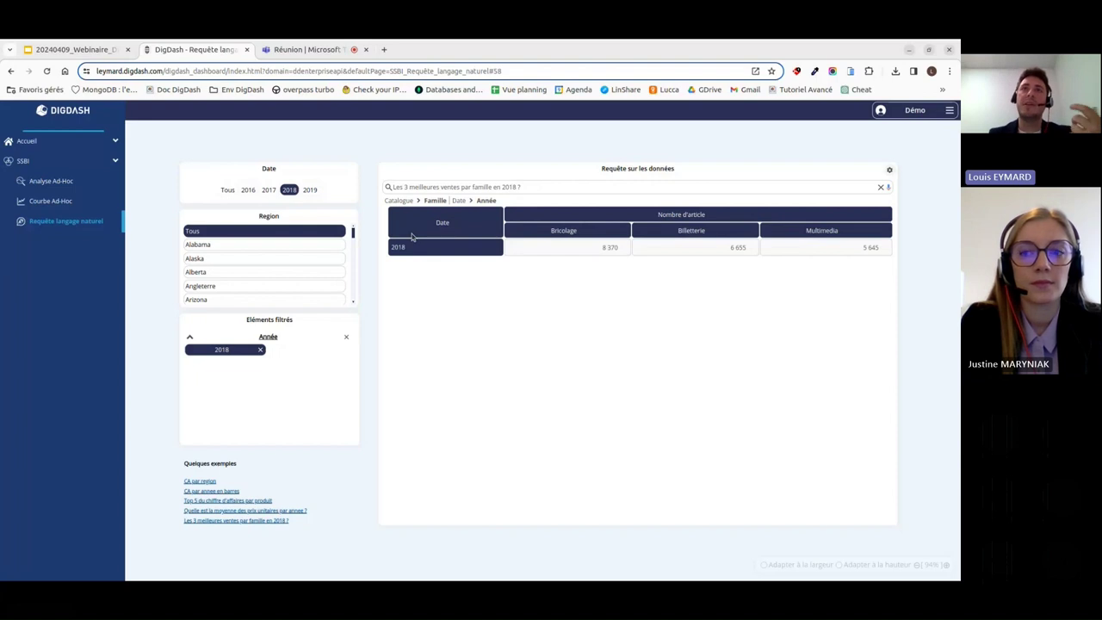
{"action": "left_click", "coordinate": [426, 246]}
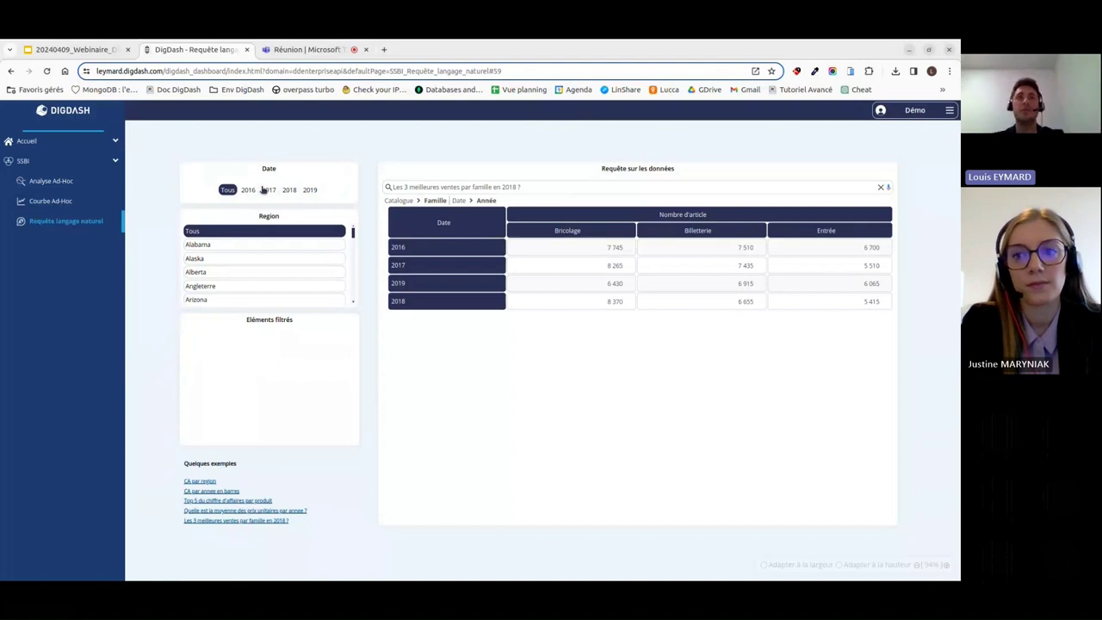
Step: Drill the table down into the months of 2017, return to the Année level and clear the query
{"action": "left_click", "coordinate": [413, 268]}
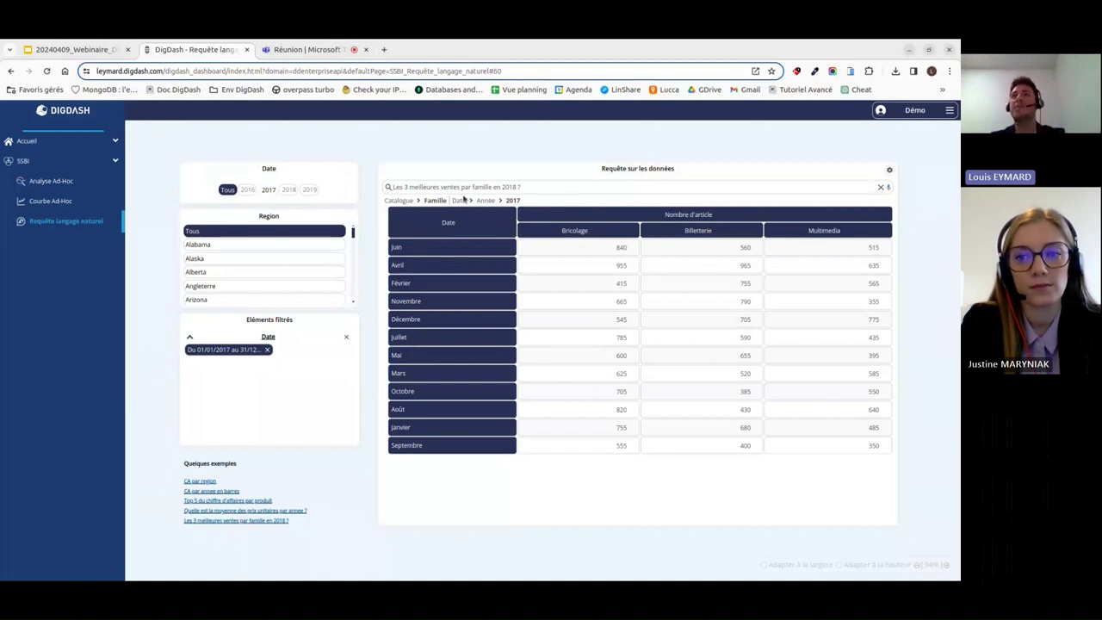
{"action": "left_click", "coordinate": [487, 200]}
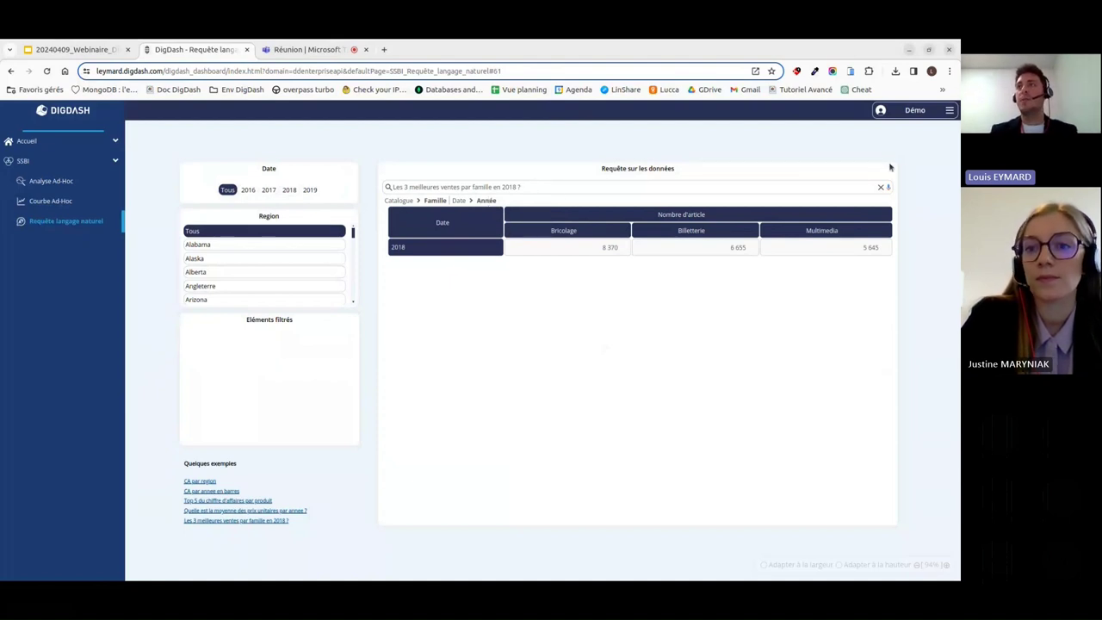
{"action": "left_click", "coordinate": [881, 189]}
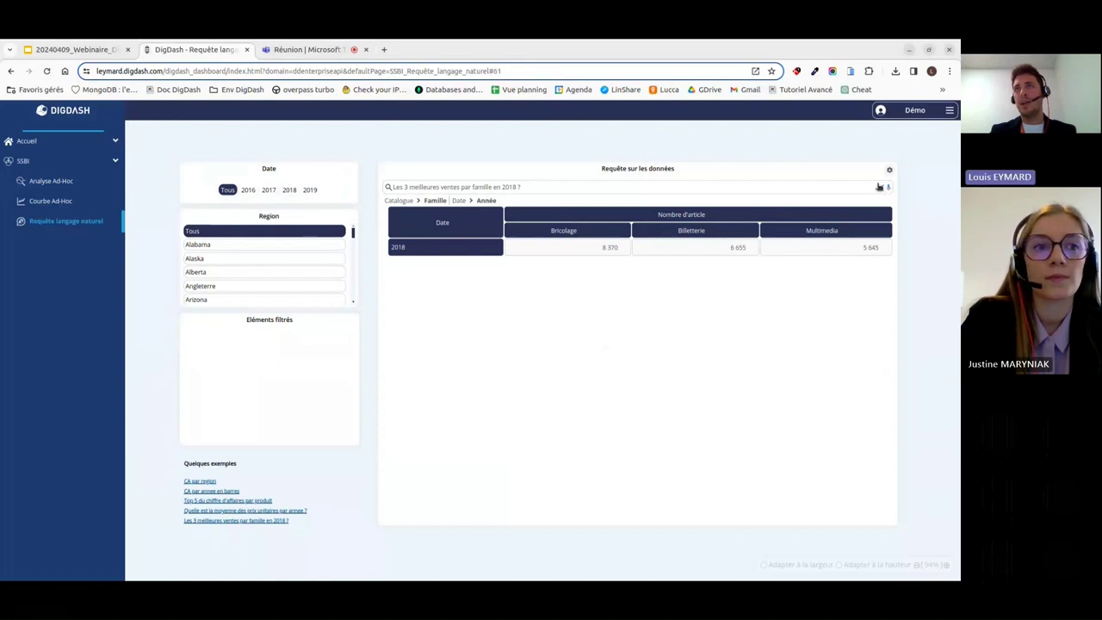
Step: Switch to the Google Slides presentation and start the slideshow from slide 21, "L'Assistant de Création de Tableaux de Bord"
{"action": "left_click", "coordinate": [76, 49]}
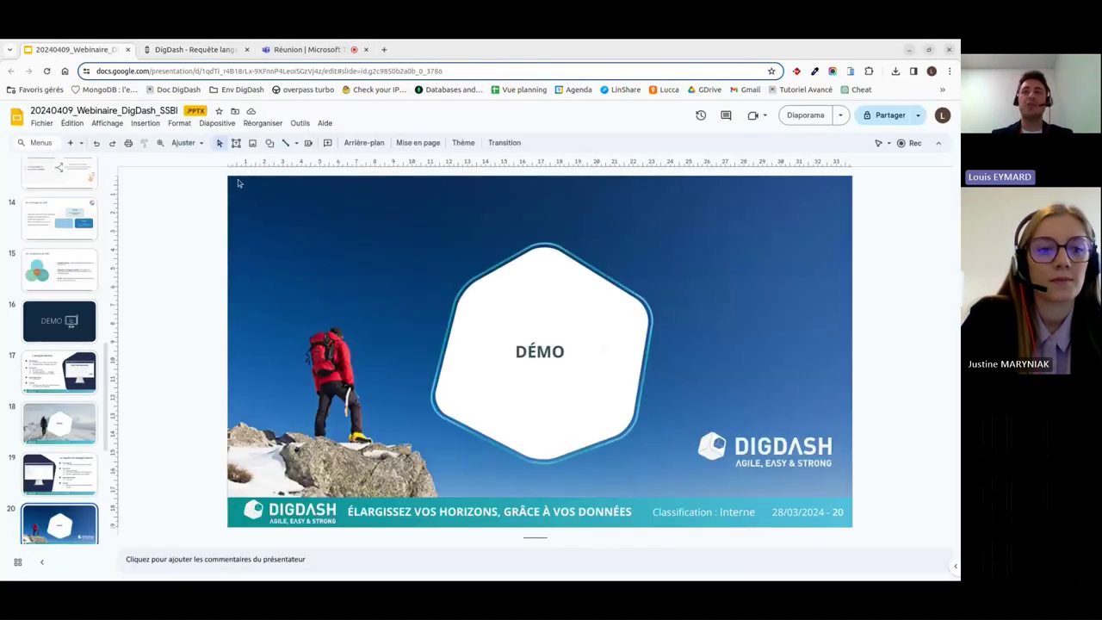
{"action": "left_click", "coordinate": [65, 465]}
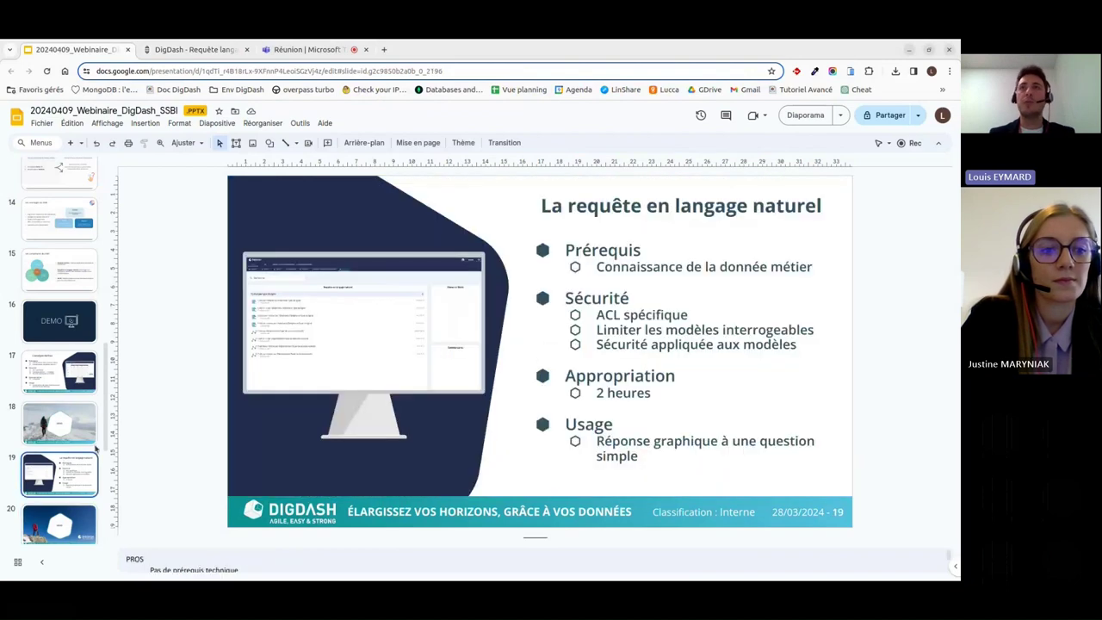
{"action": "key", "text": "Down"}
{"action": "key", "text": "Down"}
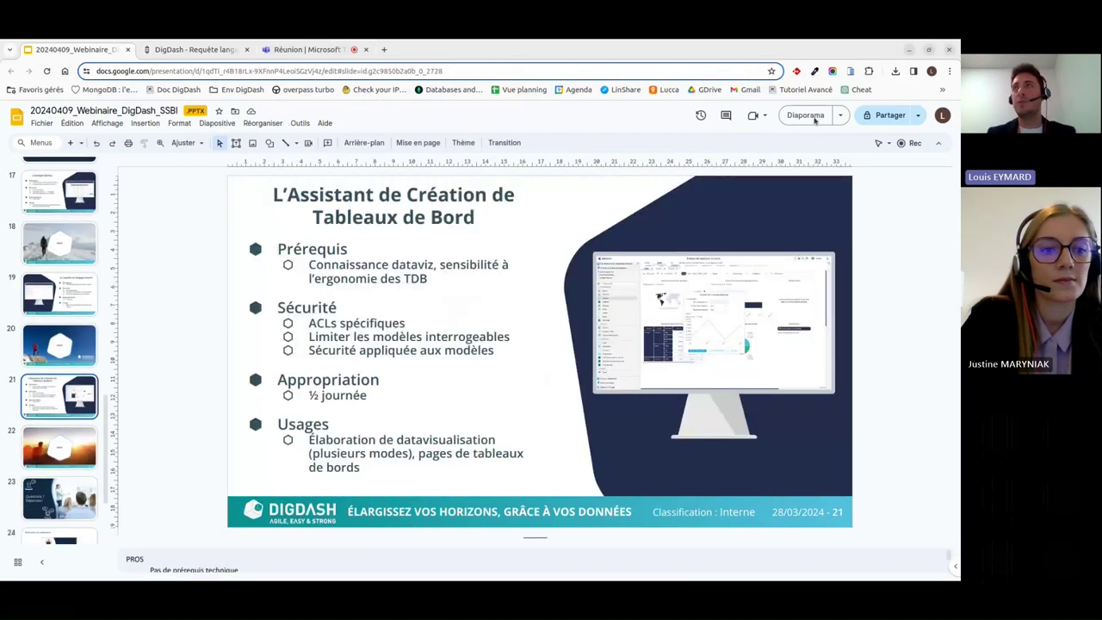
{"action": "left_click", "coordinate": [814, 117]}
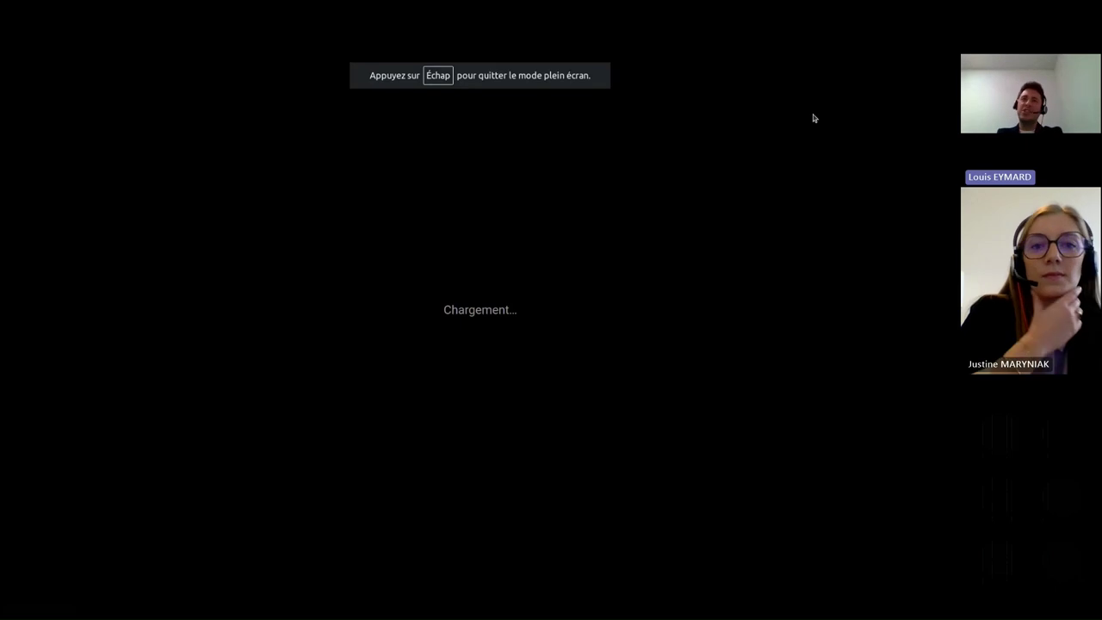
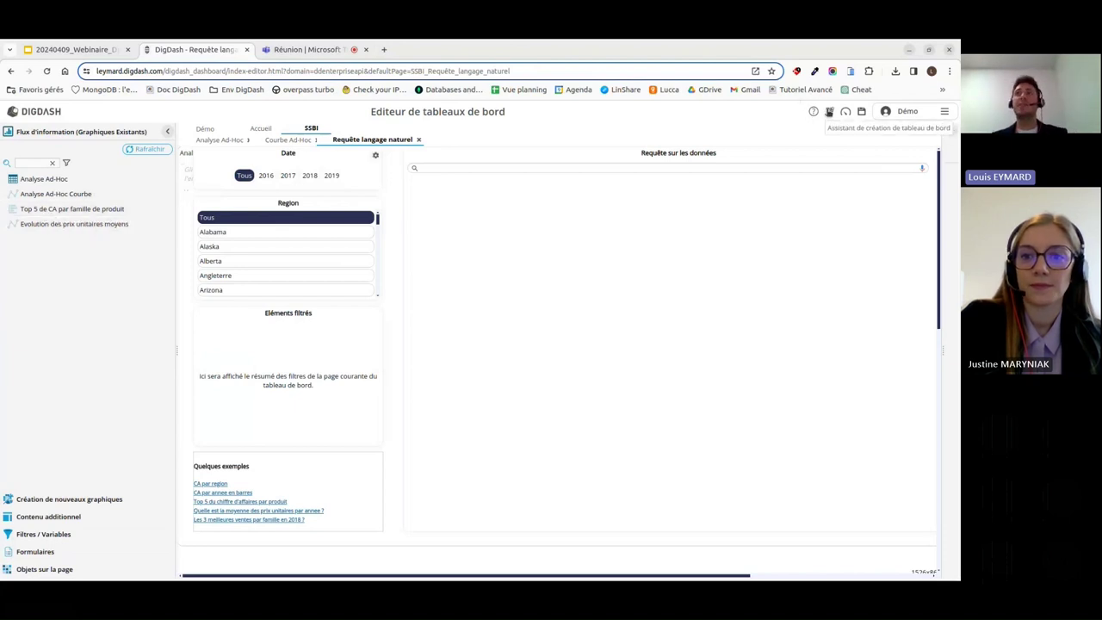
Step: Launch the dashboard creation assistant from the dashboard editor and load the existing SSBI data model Retail as the source
{"action": "left_click", "coordinate": [828, 111]}
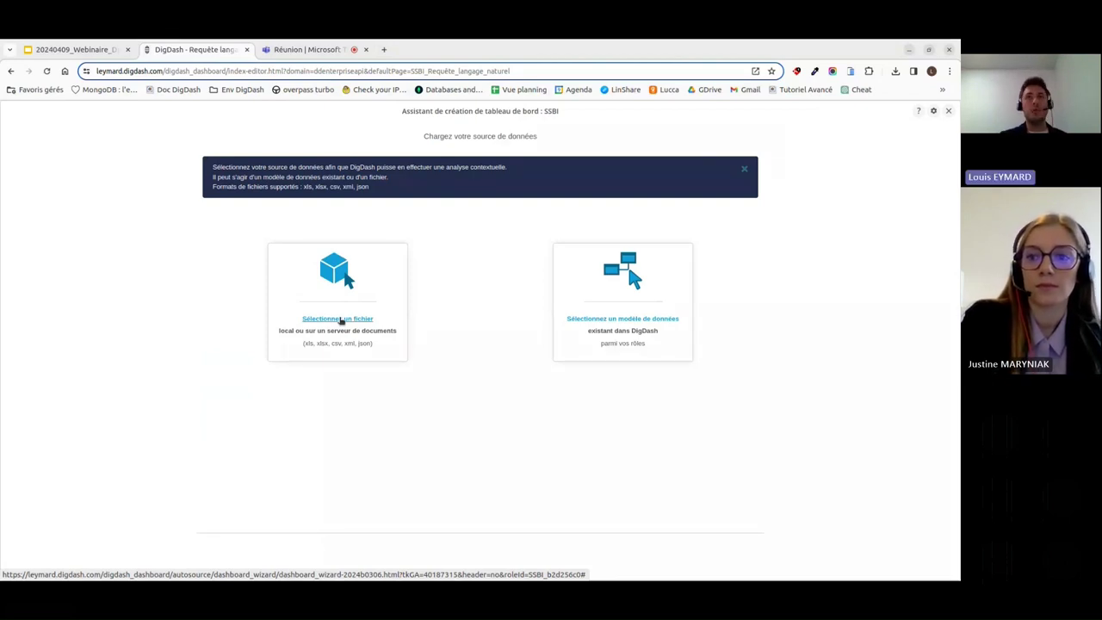
{"action": "left_click", "coordinate": [621, 320]}
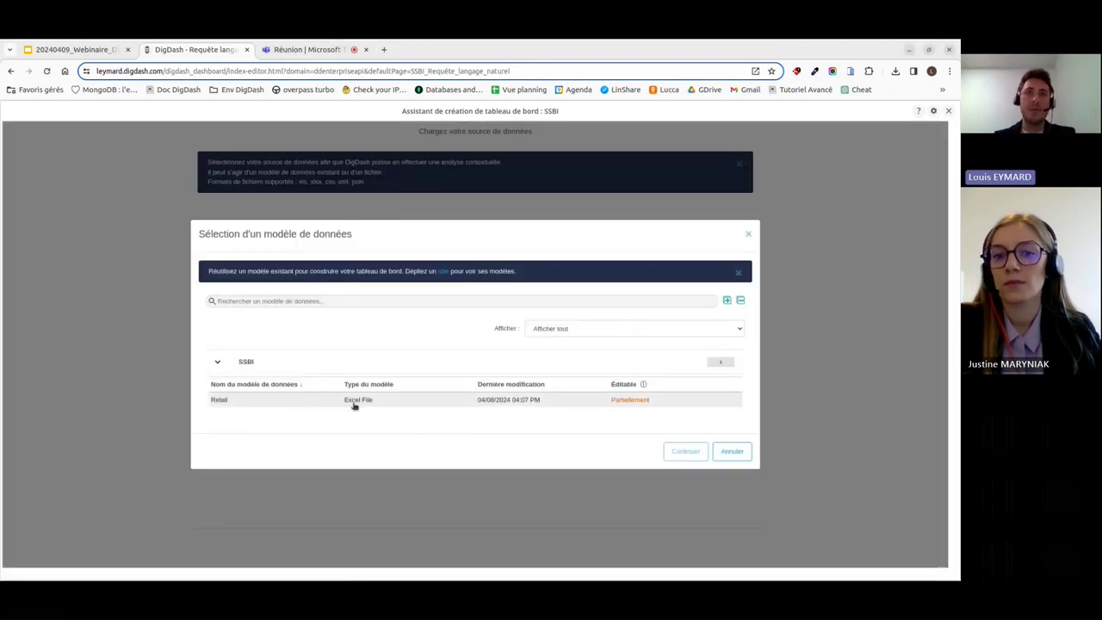
{"action": "left_click", "coordinate": [257, 398]}
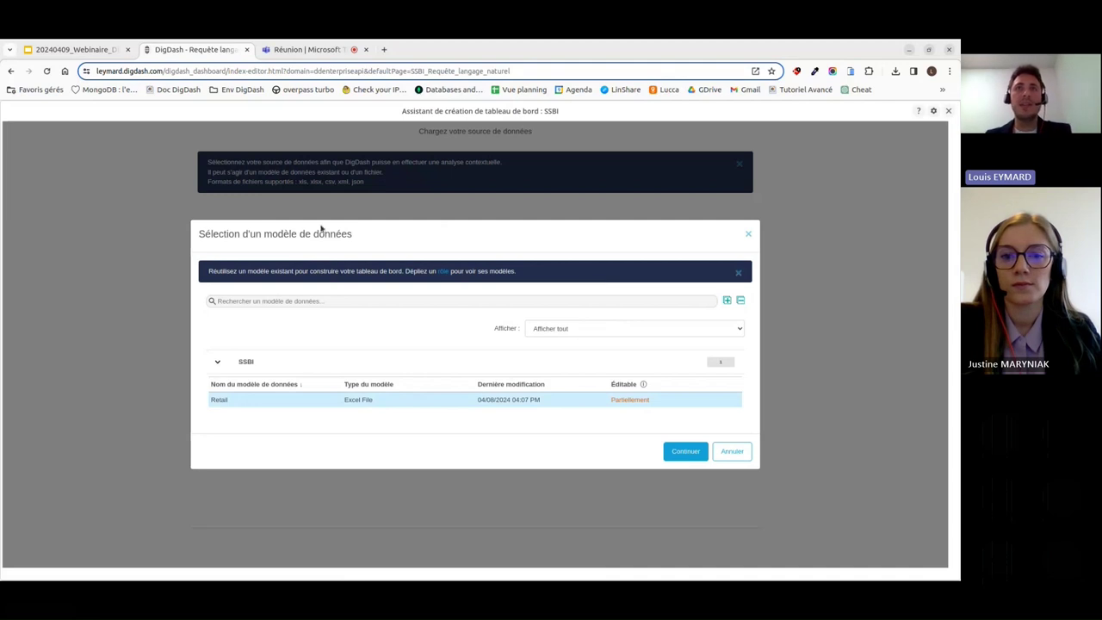
{"action": "left_click", "coordinate": [222, 402]}
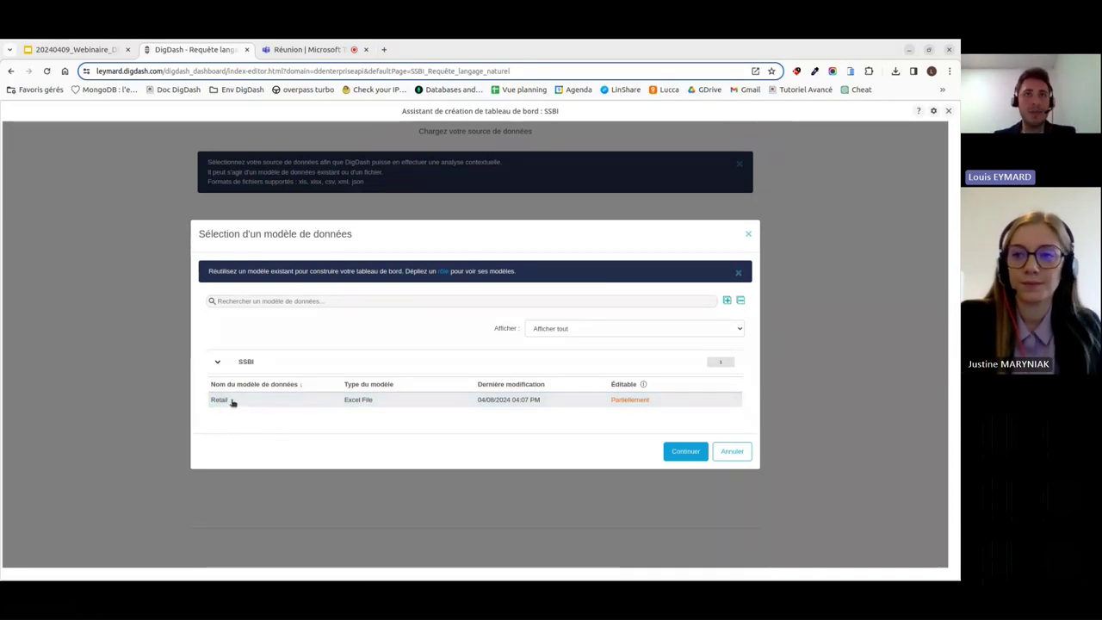
{"action": "left_click", "coordinate": [382, 400]}
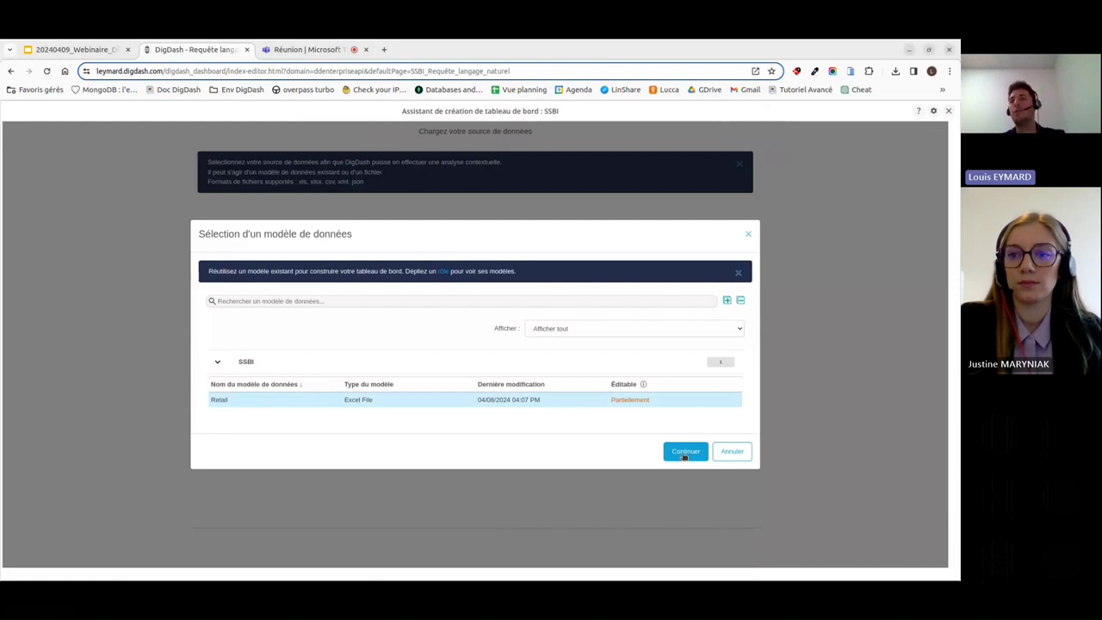
{"action": "left_click", "coordinate": [685, 454]}
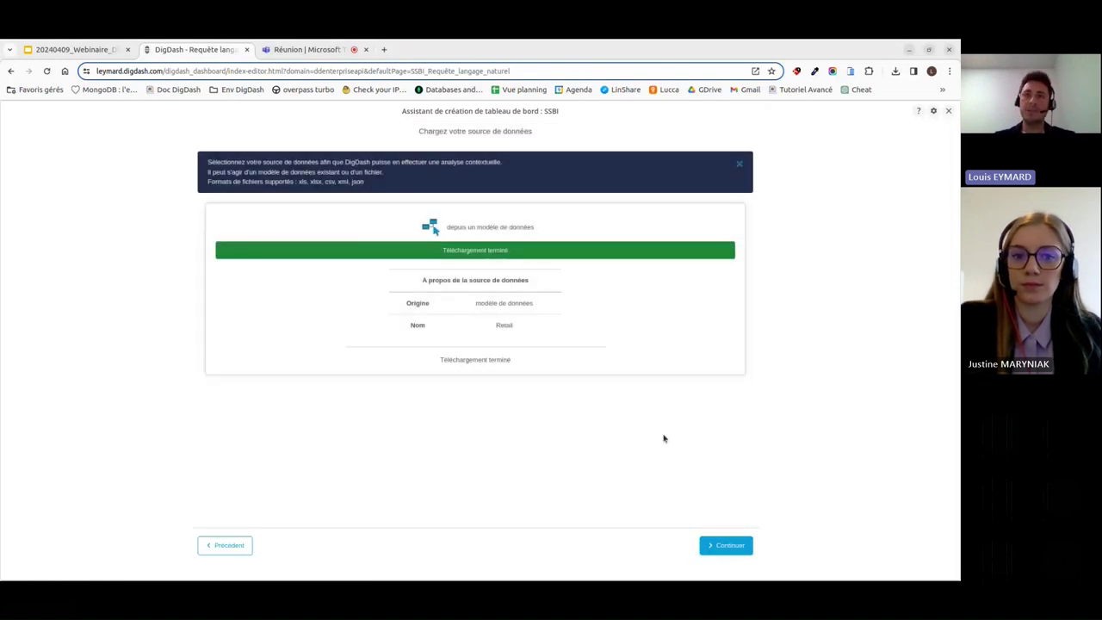
{"action": "left_click", "coordinate": [723, 545]}
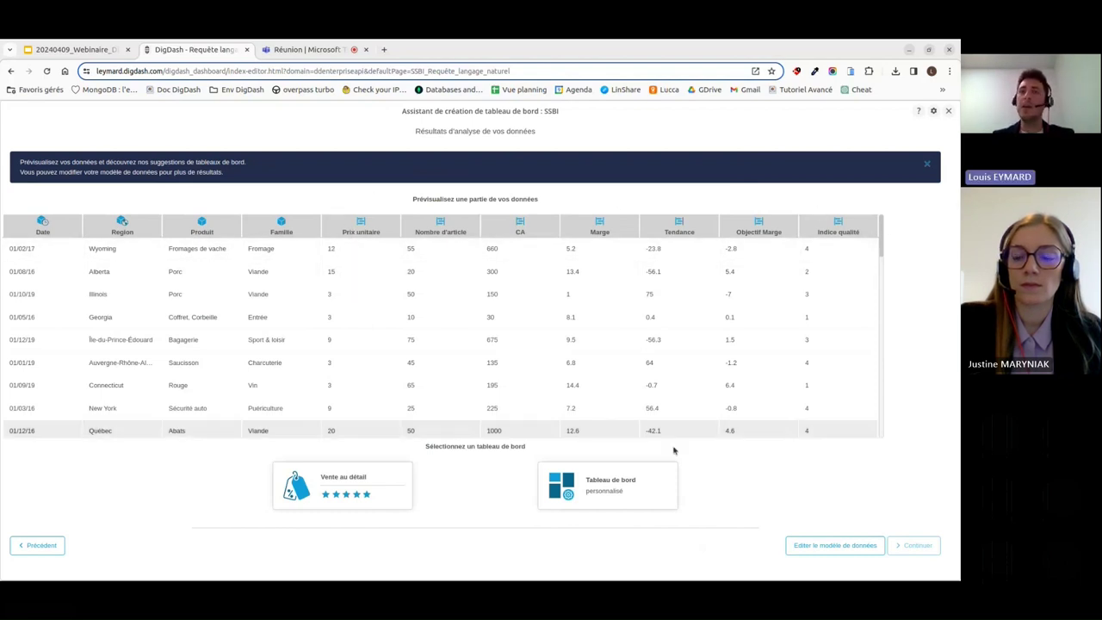
Step: Choose the custom dashboard (Tableau de bord personnalisé) and name it "Ma page ACTB"
{"action": "left_click", "coordinate": [625, 485]}
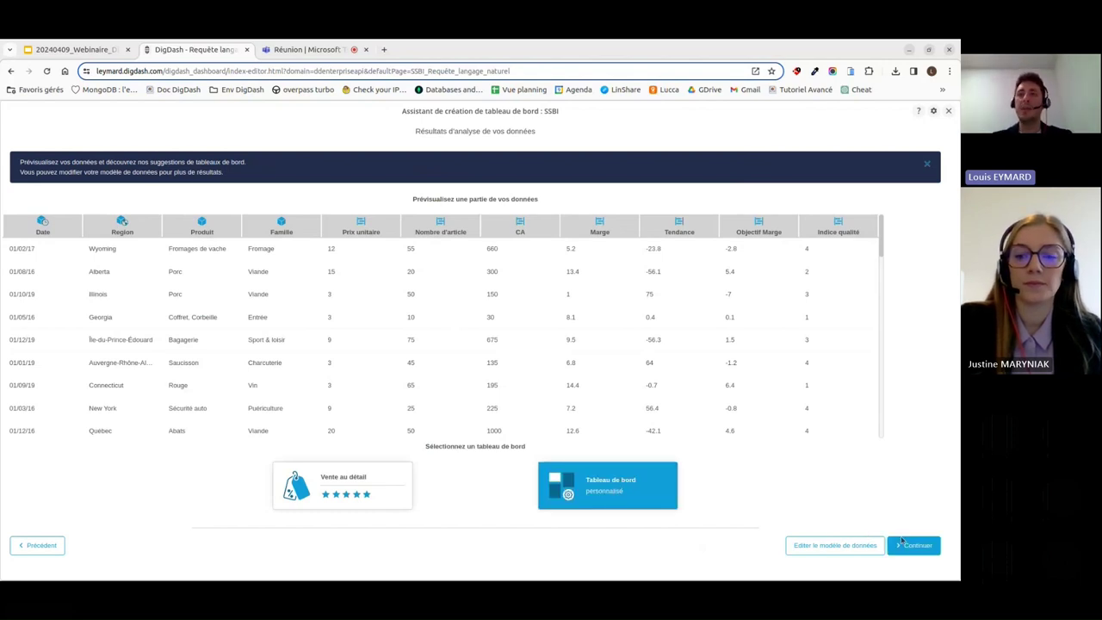
{"action": "left_click", "coordinate": [916, 547]}
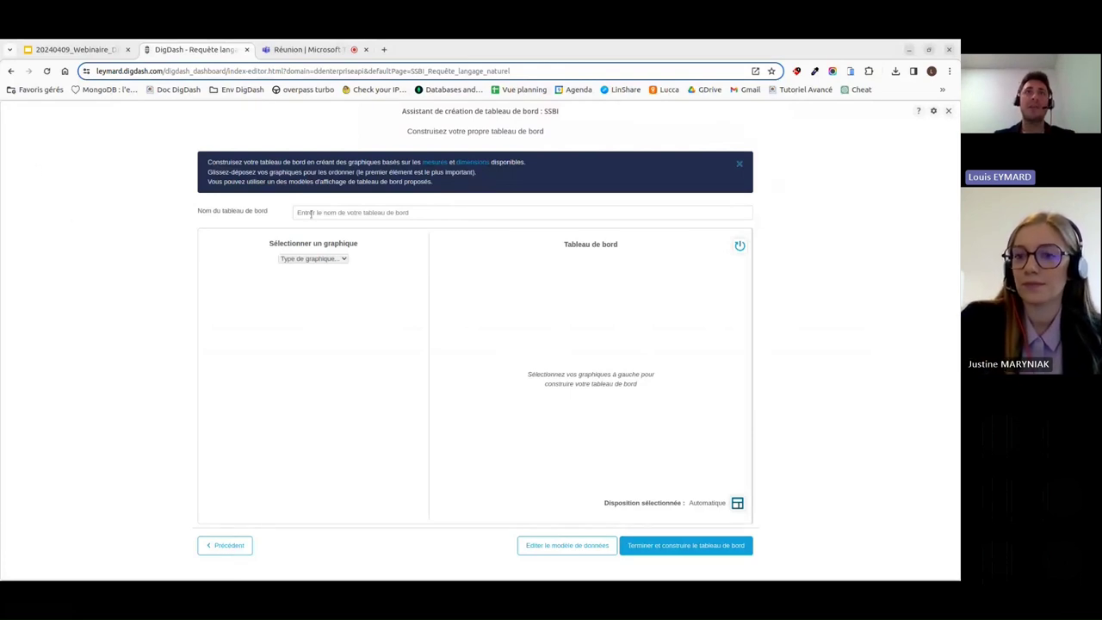
{"action": "left_click", "coordinate": [313, 213]}
{"action": "type", "text": "Ma"}
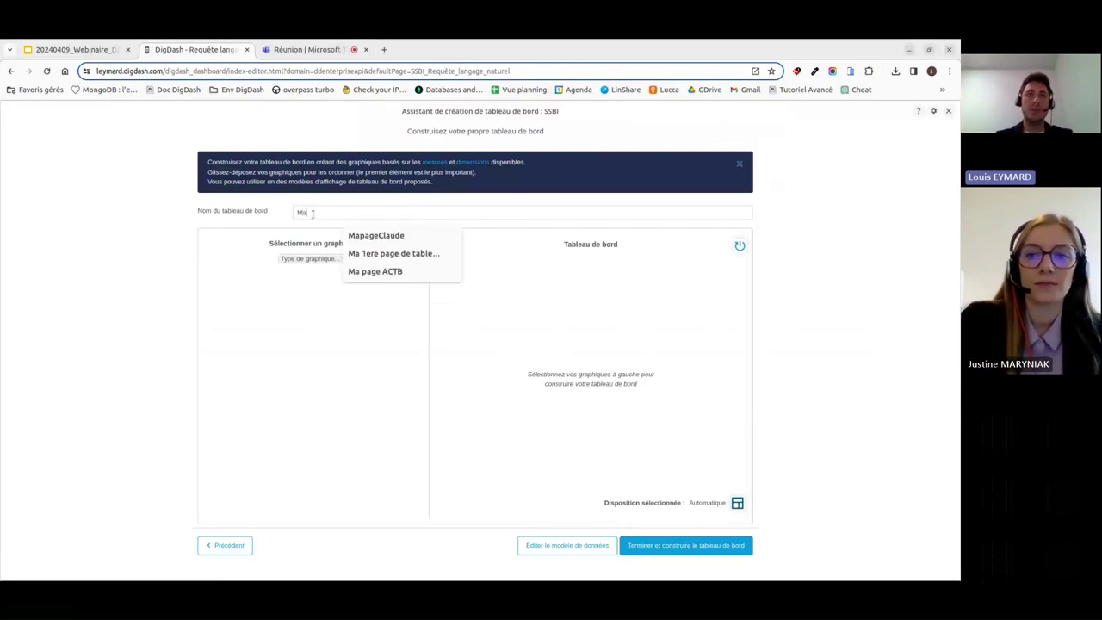
{"action": "type", "text": " pag"}
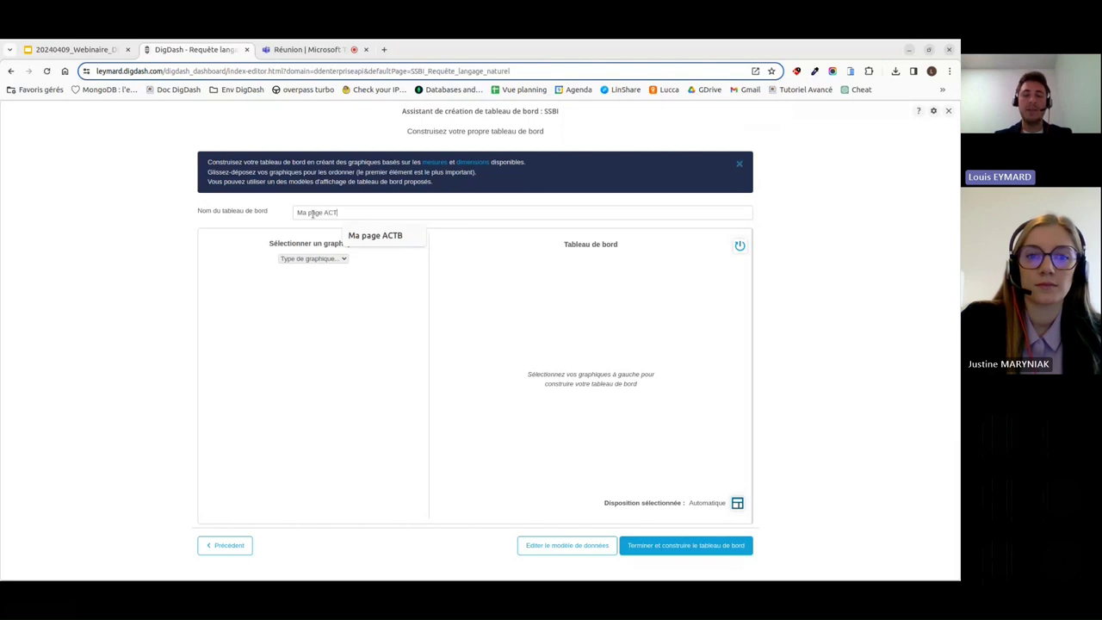
{"action": "type", "text": "e ACT"}
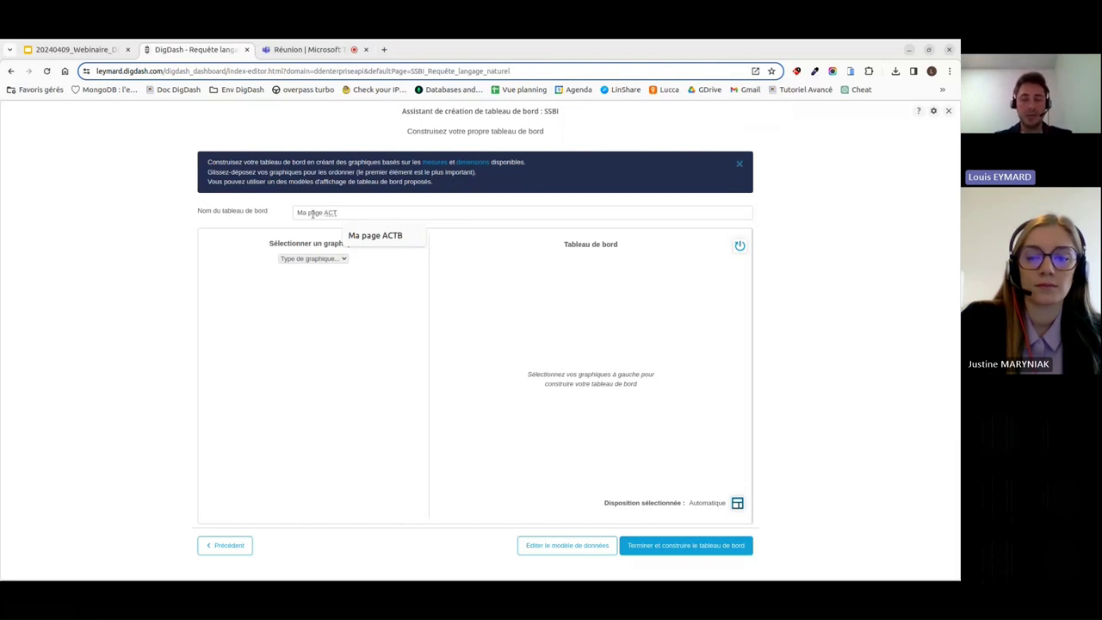
{"action": "type", "text": "B"}
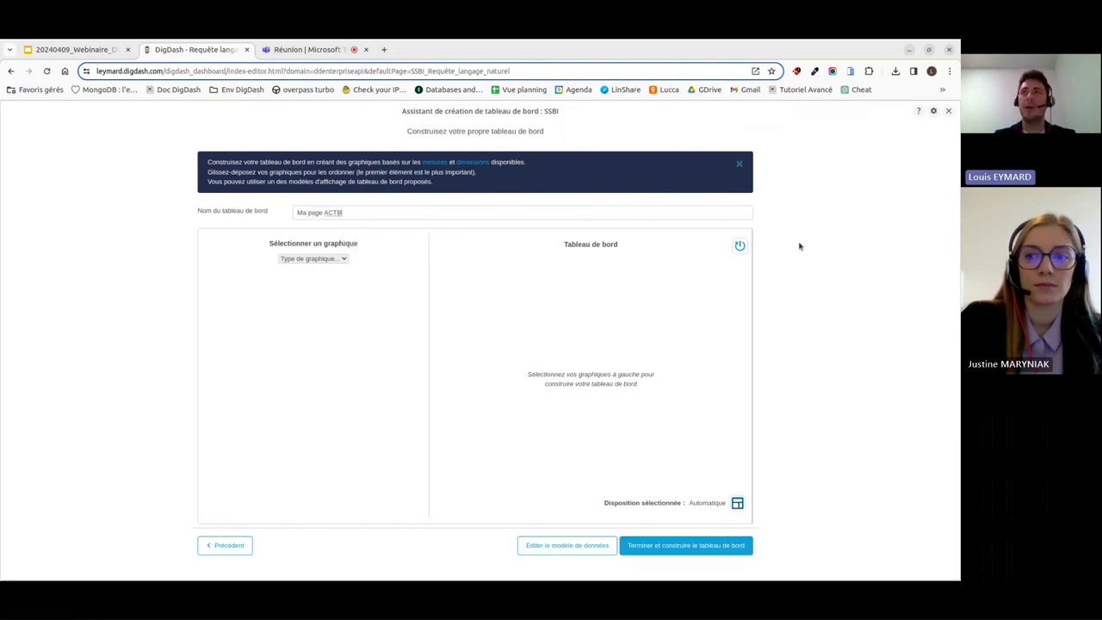
Step: Add a Colonnes comparison chart to the dashboard with Famille as the dimension and CA as the measure
{"action": "left_click", "coordinate": [344, 260]}
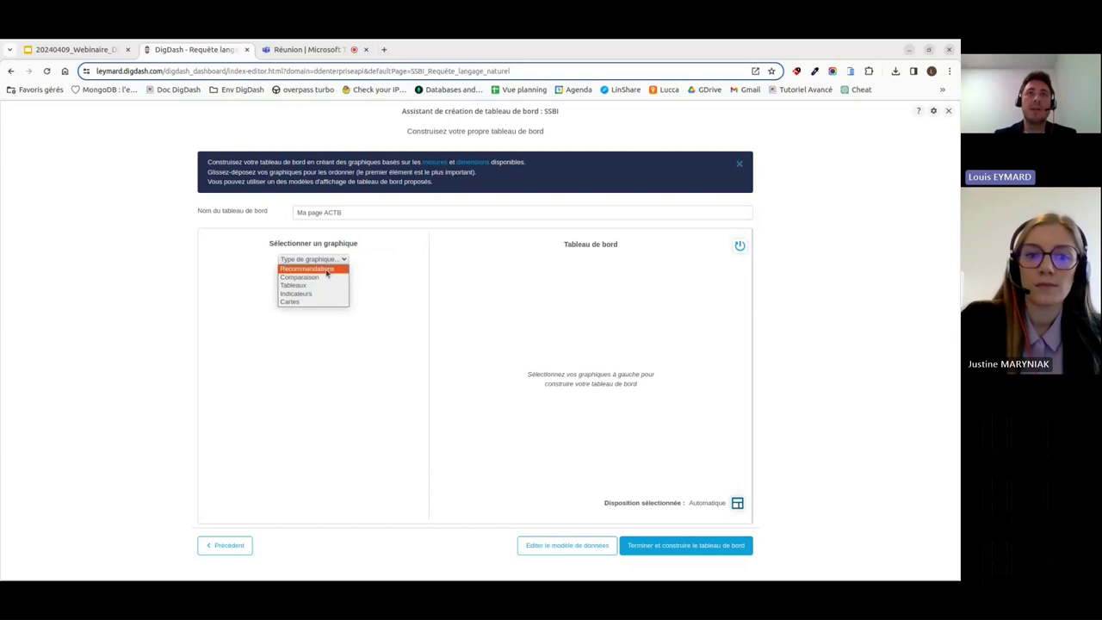
{"action": "left_click", "coordinate": [315, 272]}
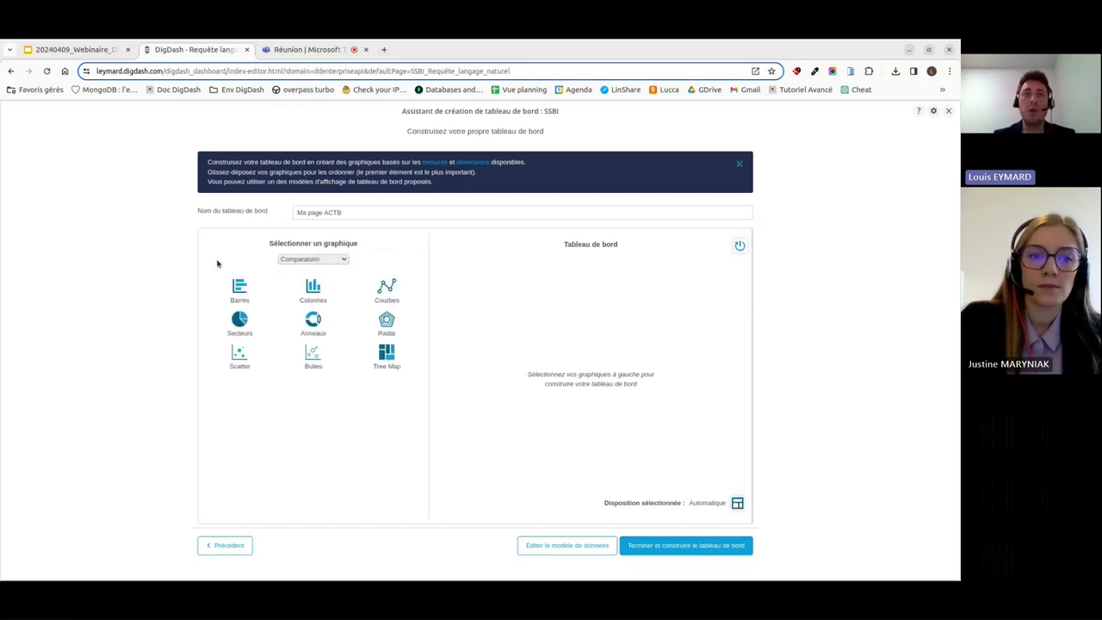
{"action": "left_click", "coordinate": [317, 292]}
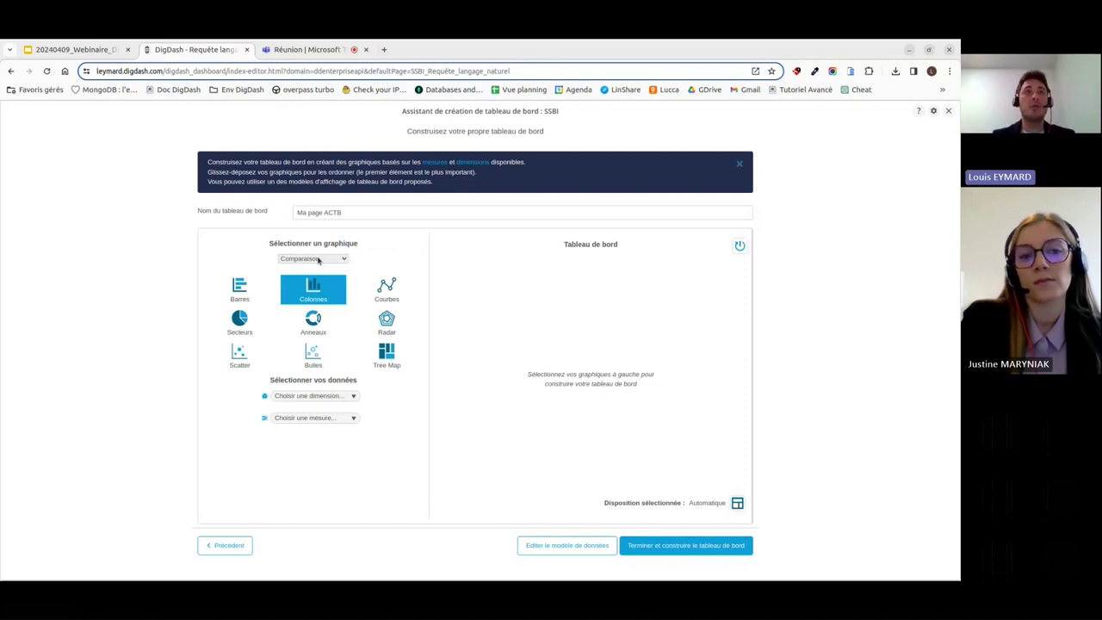
{"action": "left_click", "coordinate": [354, 396]}
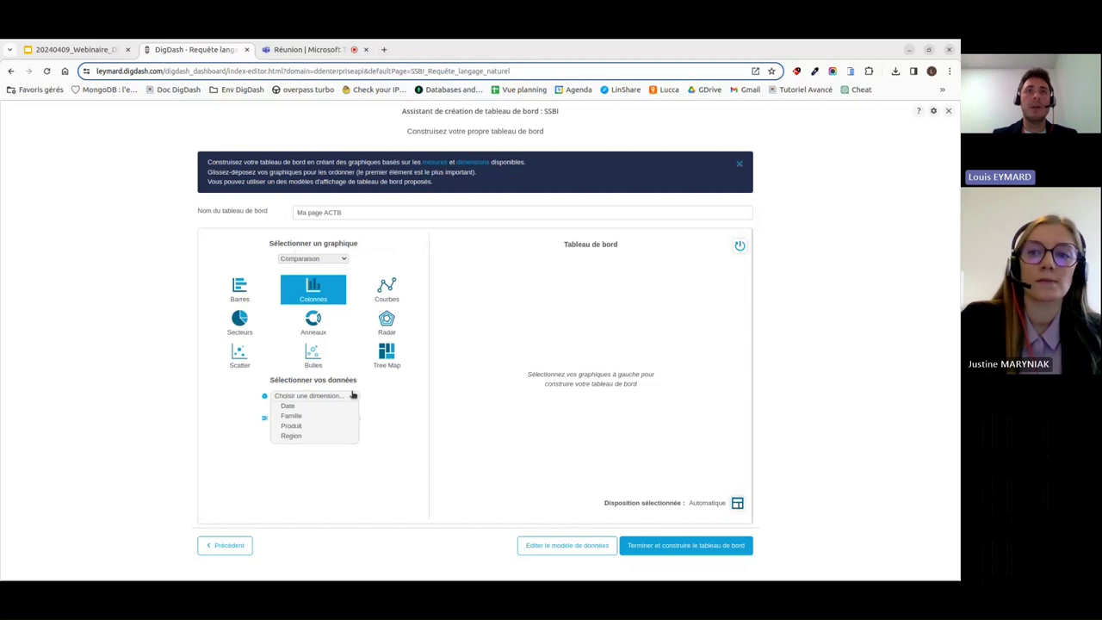
{"action": "left_click", "coordinate": [301, 425]}
{"action": "left_click", "coordinate": [329, 396]}
{"action": "left_click", "coordinate": [291, 415]}
{"action": "left_click", "coordinate": [352, 418]}
{"action": "left_click", "coordinate": [336, 439]}
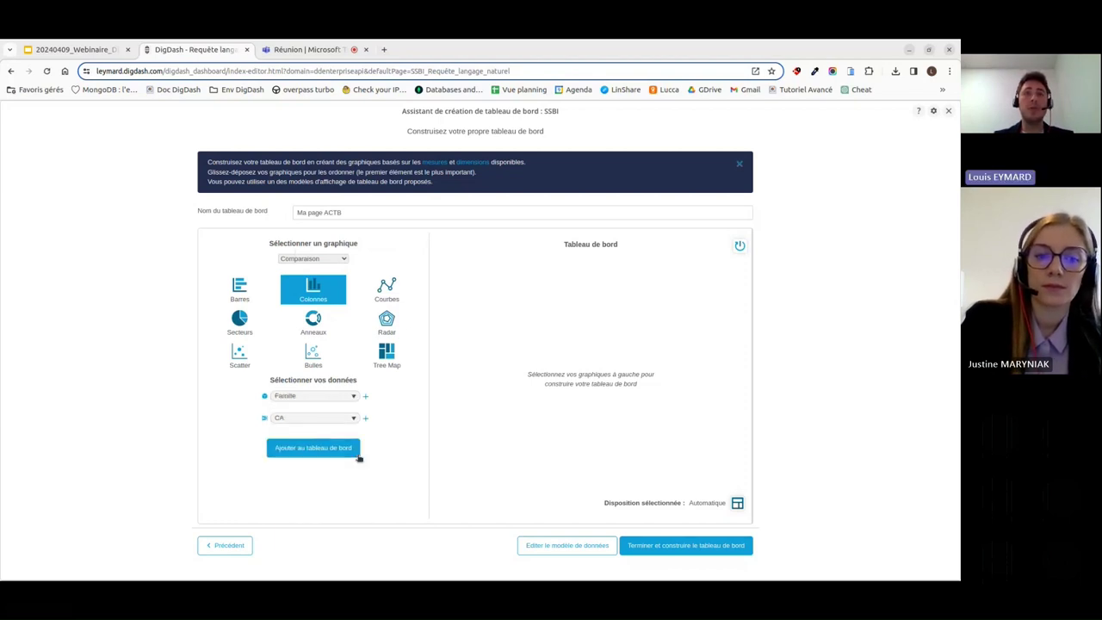
{"action": "left_click", "coordinate": [339, 453]}
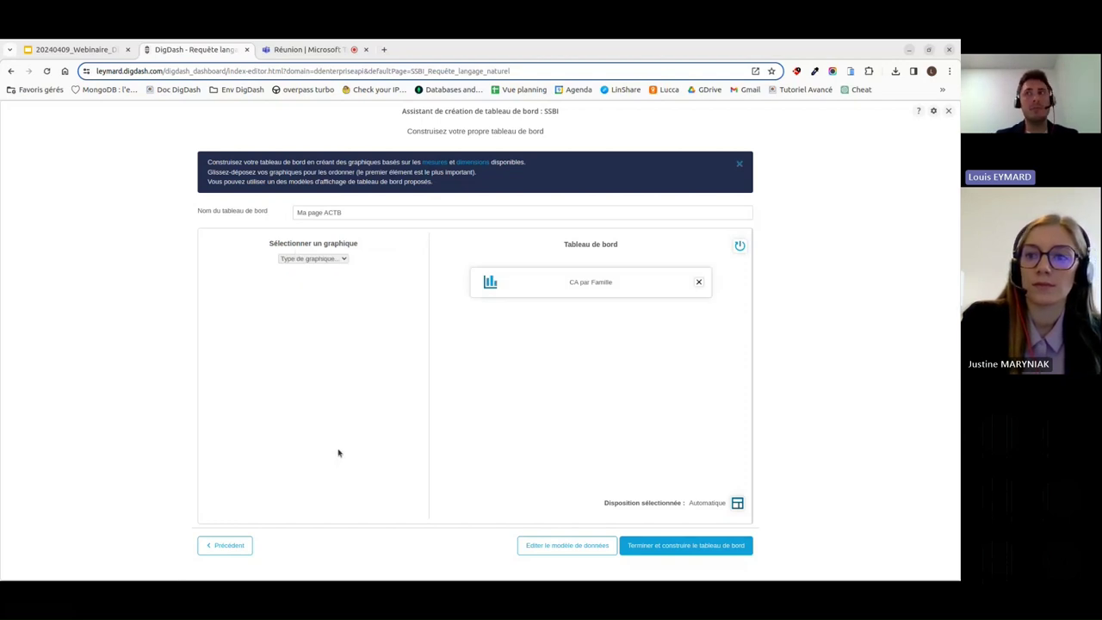
Step: Add a Courbes comparison chart to the dashboard with Date as the dimension and Nombre d'article as the measure
{"action": "left_click", "coordinate": [343, 260]}
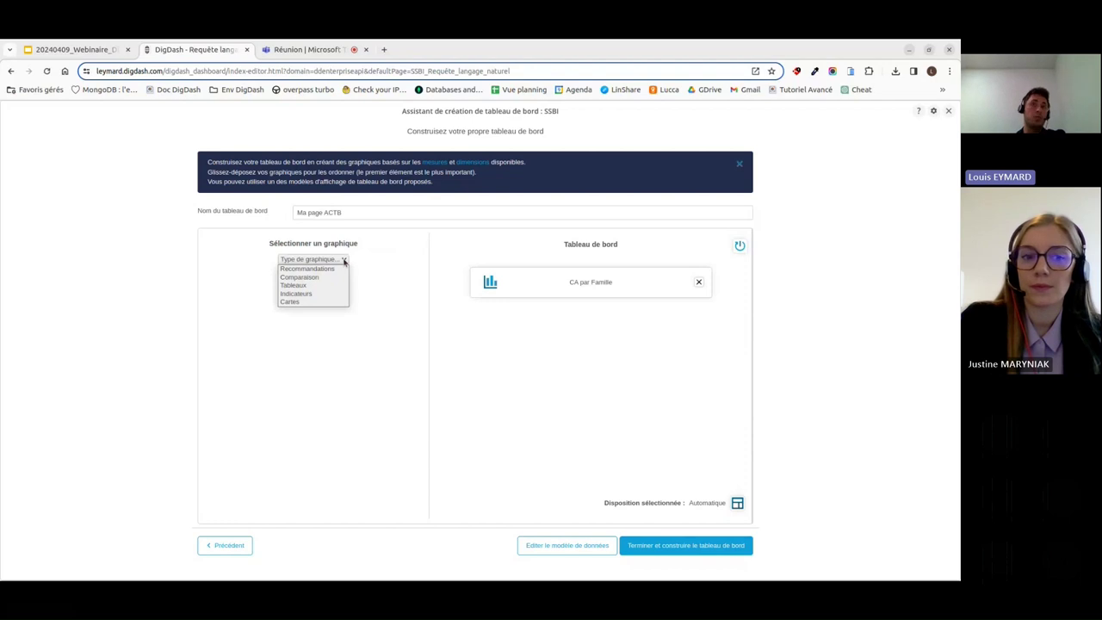
{"action": "left_click", "coordinate": [326, 277]}
{"action": "left_click", "coordinate": [386, 291]}
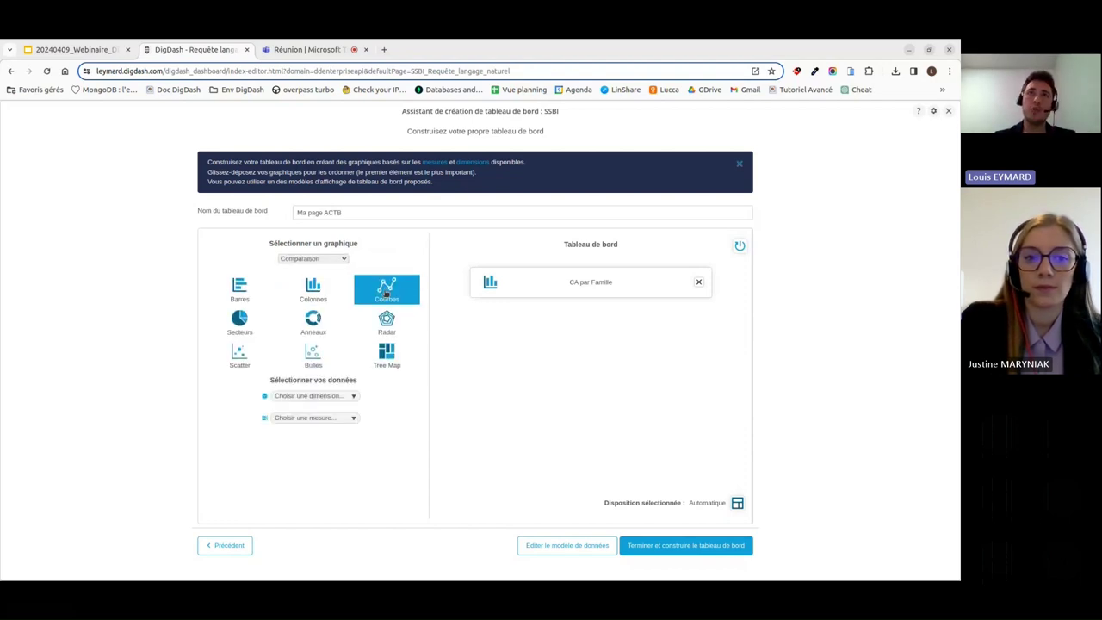
{"action": "left_click", "coordinate": [353, 396]}
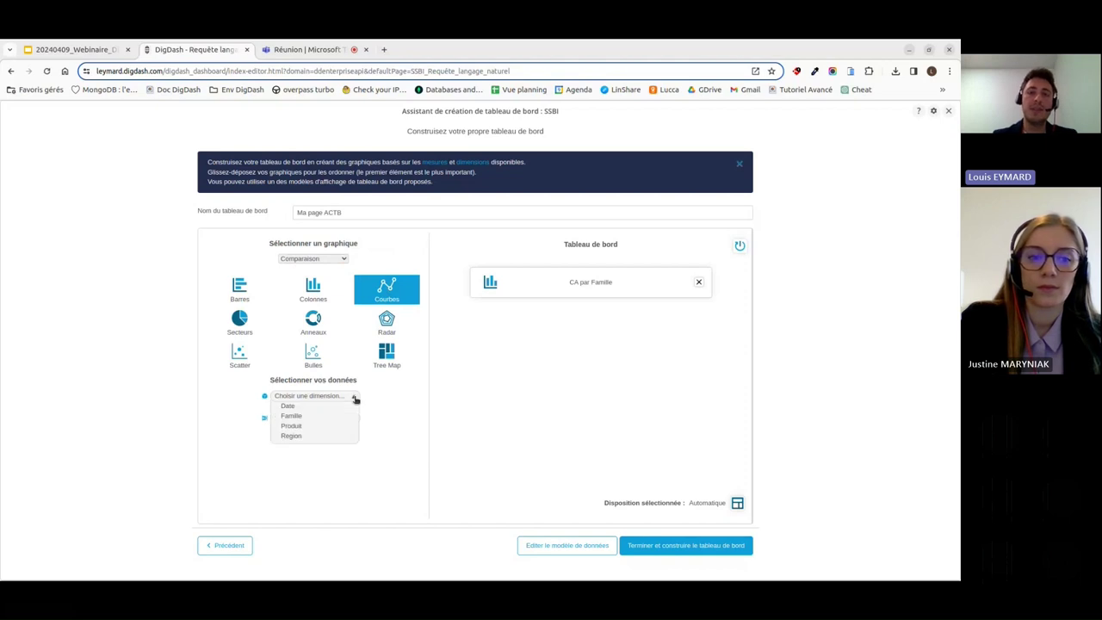
{"action": "left_click", "coordinate": [382, 394]}
{"action": "left_click", "coordinate": [348, 417]}
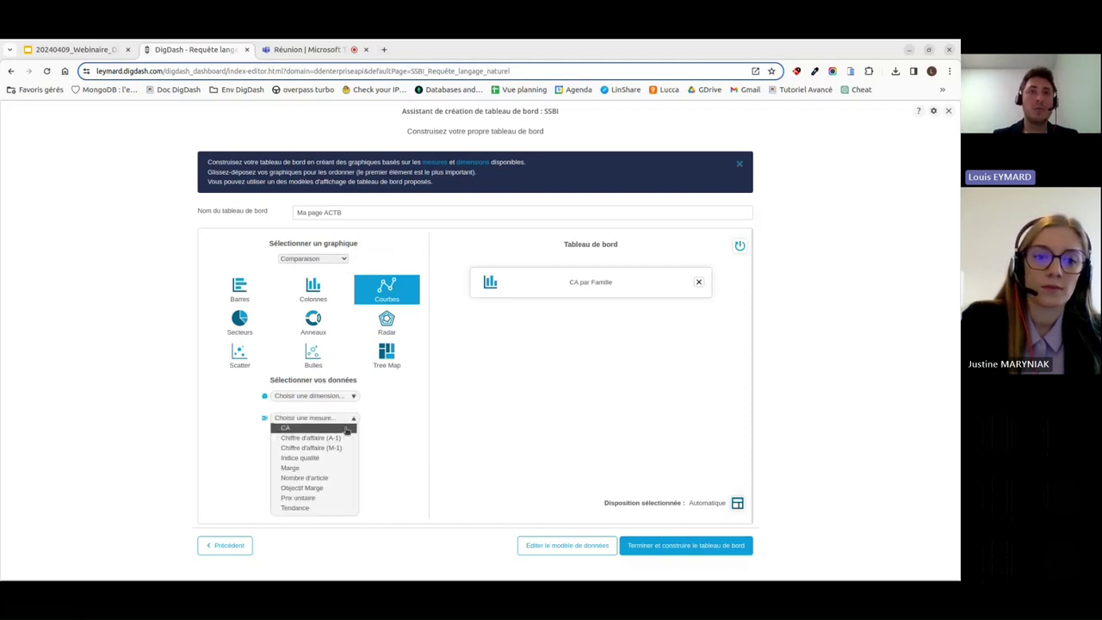
{"action": "left_click", "coordinate": [308, 479]}
{"action": "left_click", "coordinate": [355, 397]}
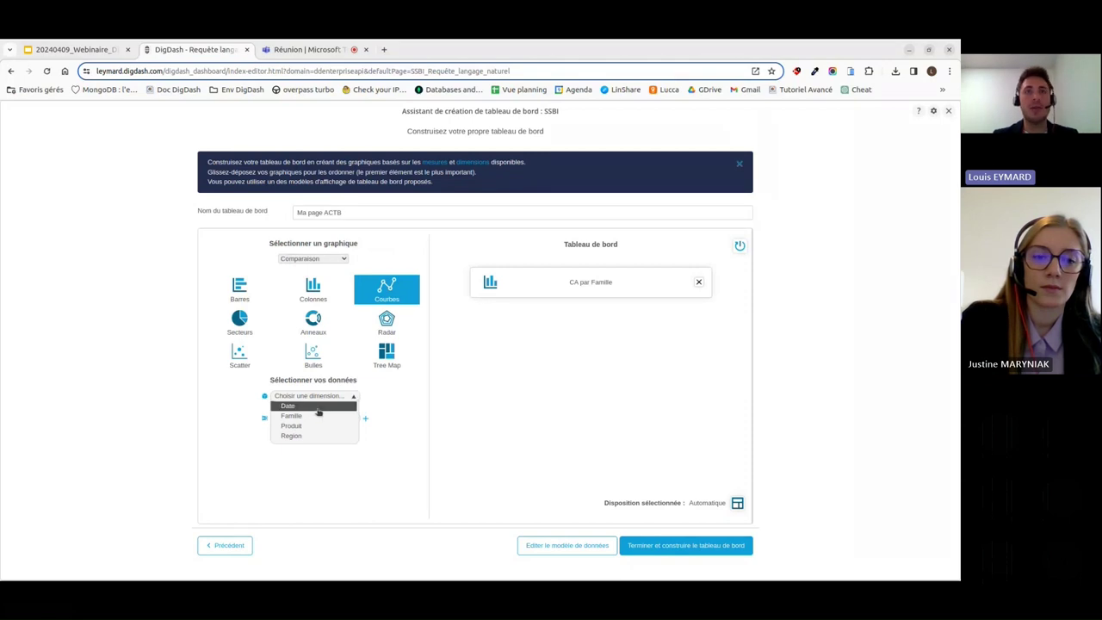
{"action": "left_click", "coordinate": [318, 410]}
{"action": "left_click", "coordinate": [329, 449]}
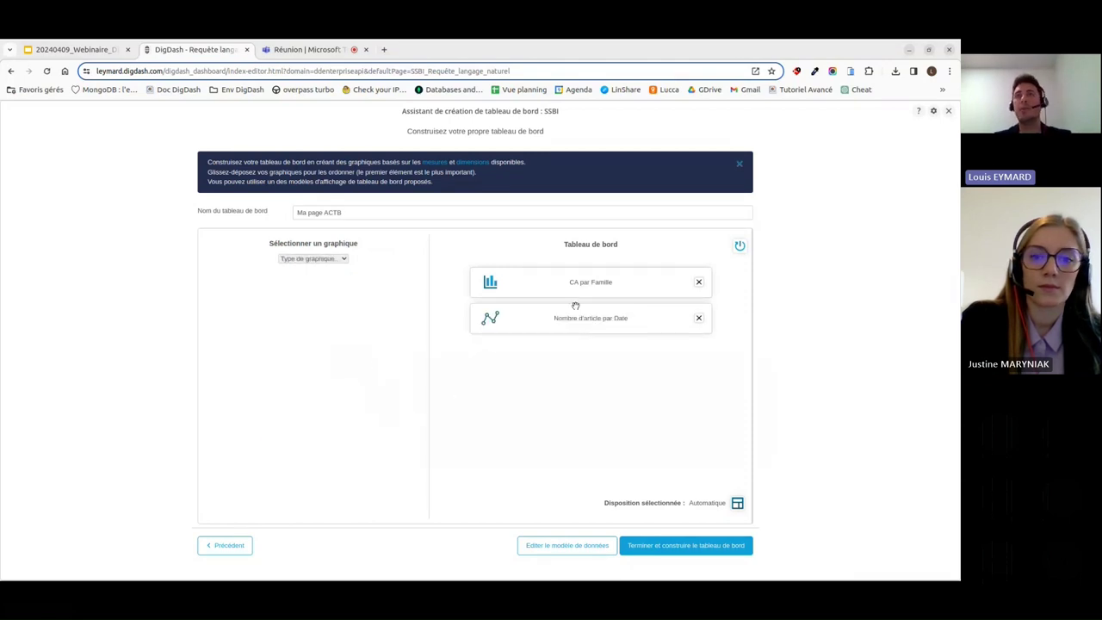
Step: Add a Carte chart to the dashboard showing the CA measure by Region
{"action": "left_click", "coordinate": [344, 260]}
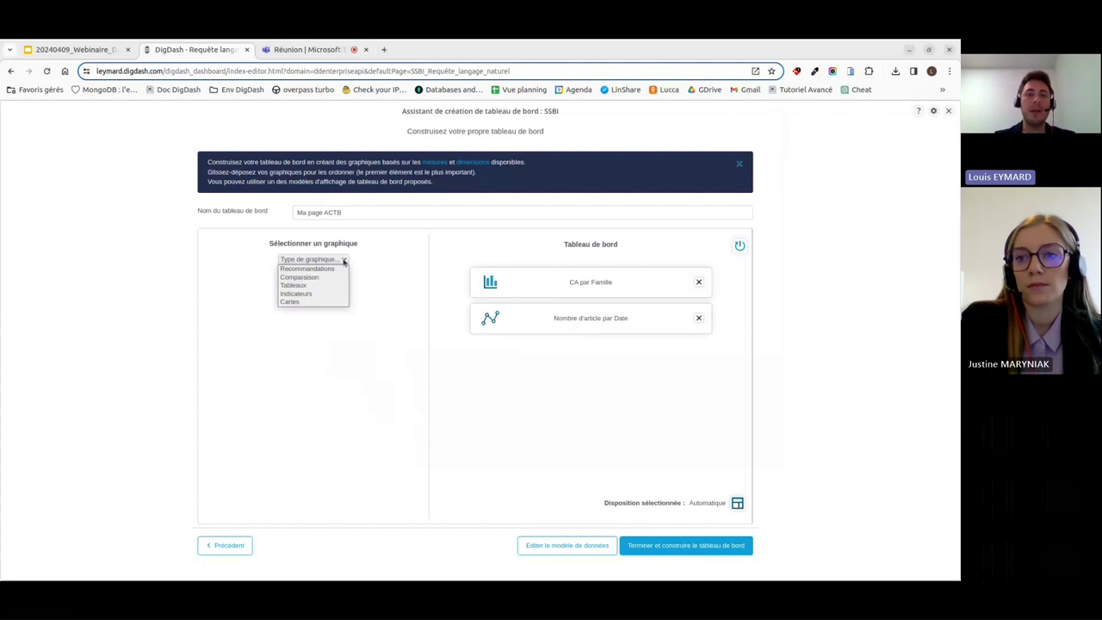
{"action": "left_click", "coordinate": [314, 303]}
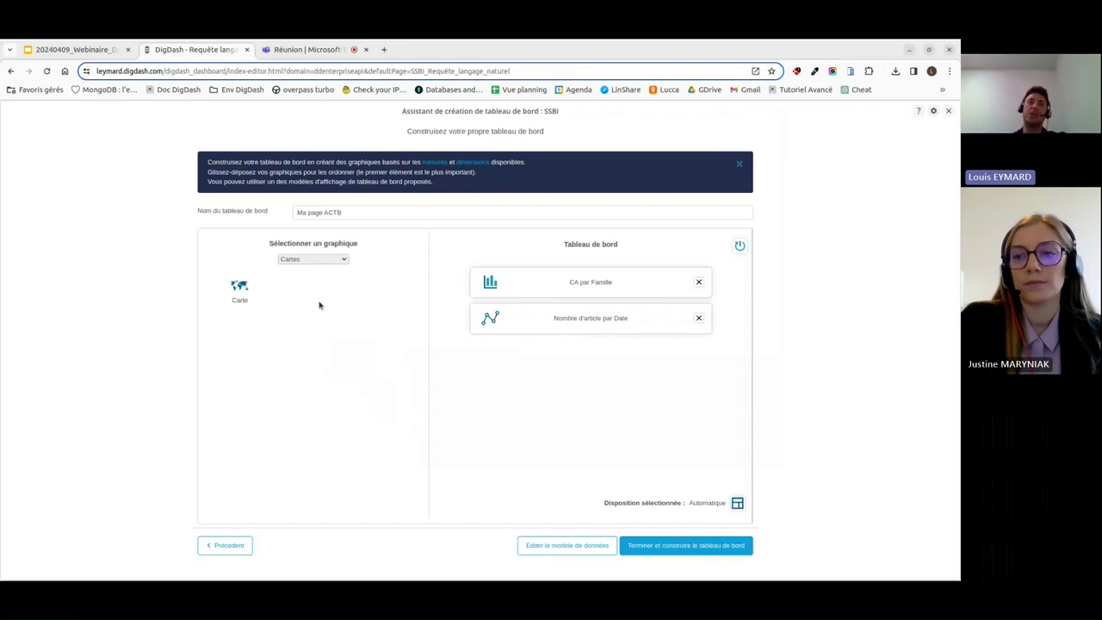
{"action": "left_click", "coordinate": [241, 291]}
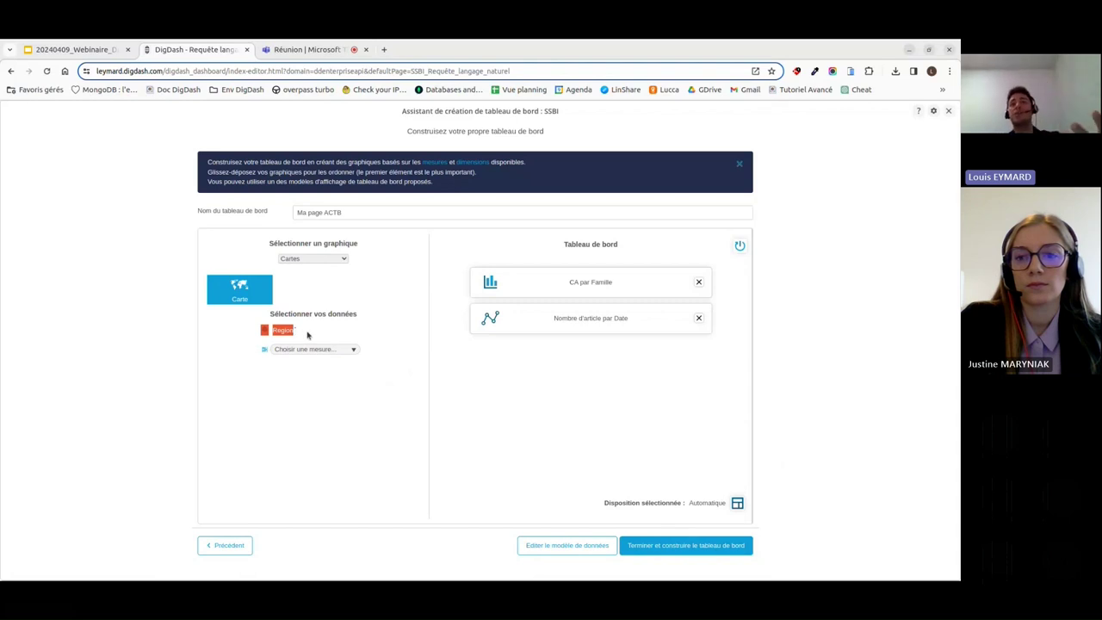
{"action": "left_click", "coordinate": [354, 350]}
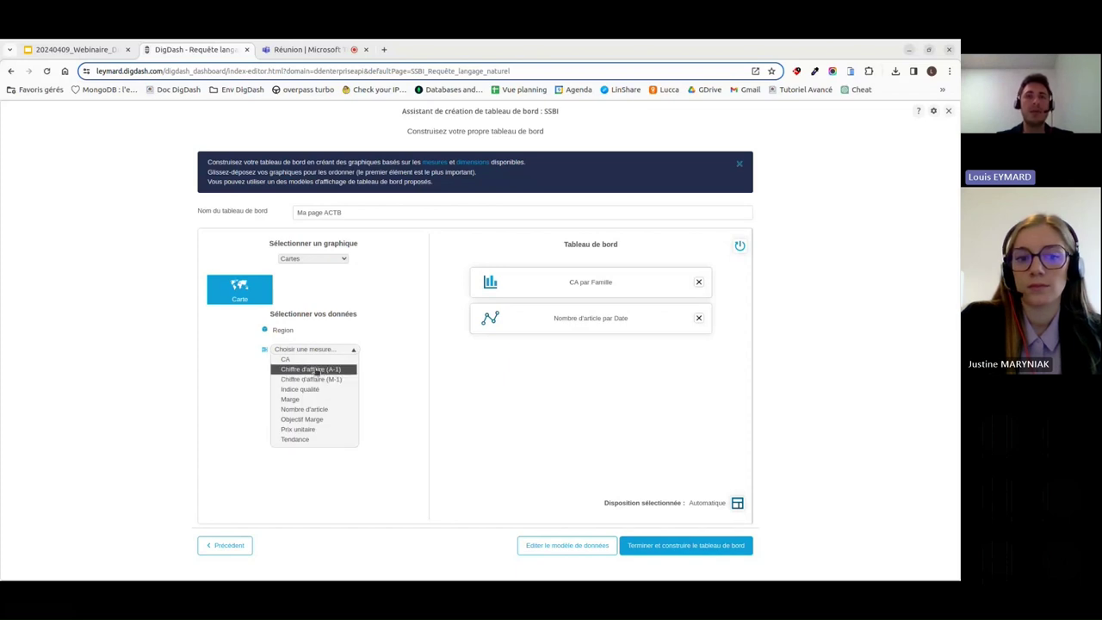
{"action": "left_click", "coordinate": [298, 360]}
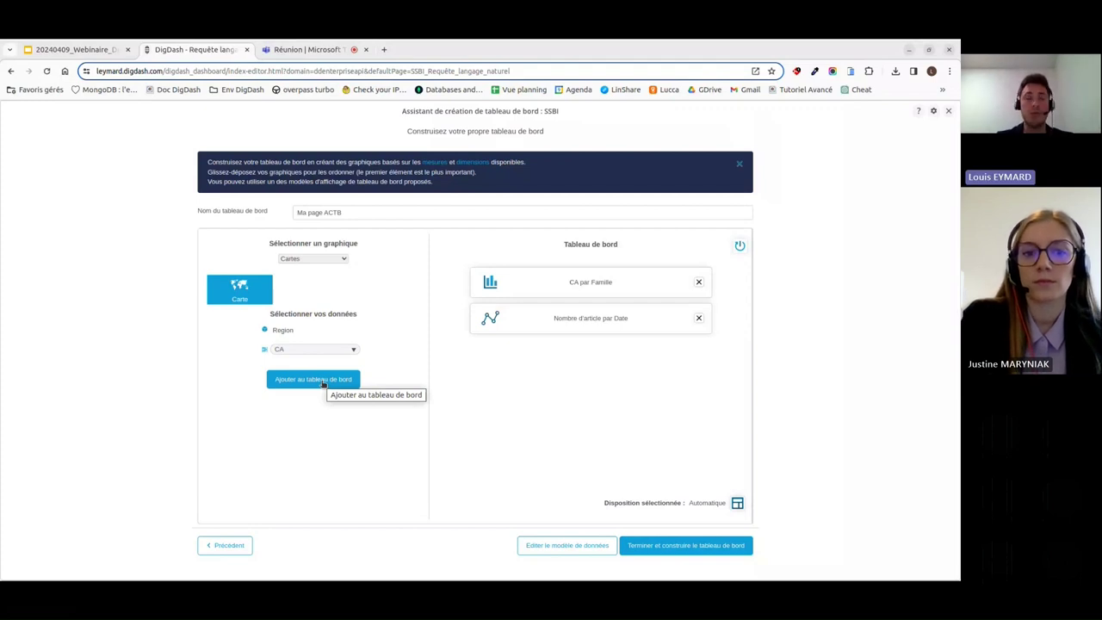
{"action": "left_click", "coordinate": [324, 384]}
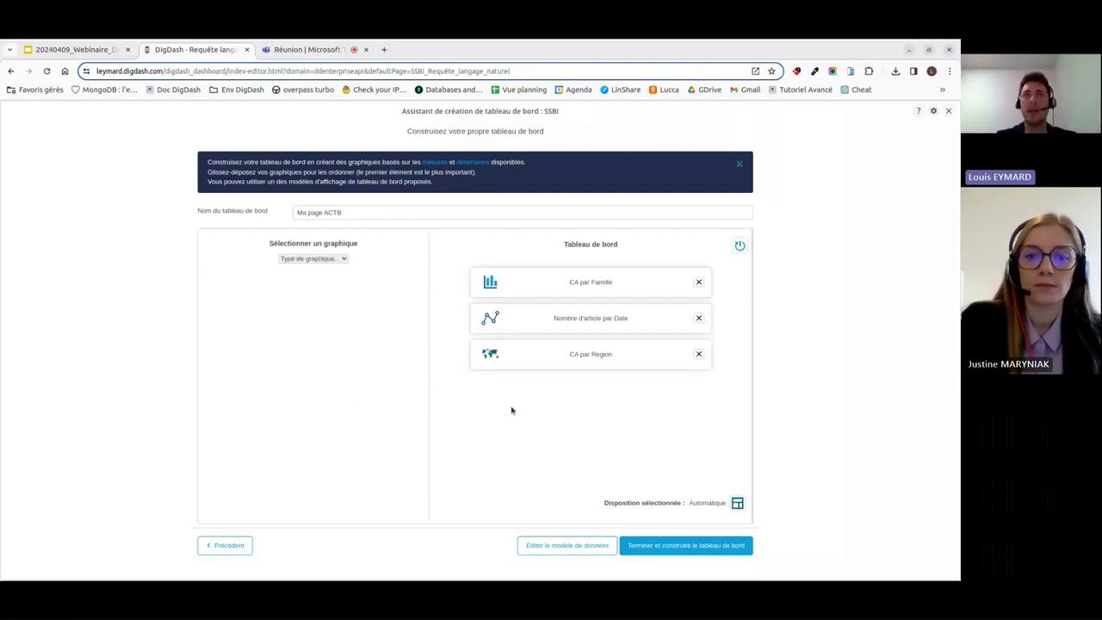
Step: Add a Radar comparison chart to the dashboard with Famille as the dimension and Marge as the measure
{"action": "left_click", "coordinate": [341, 260]}
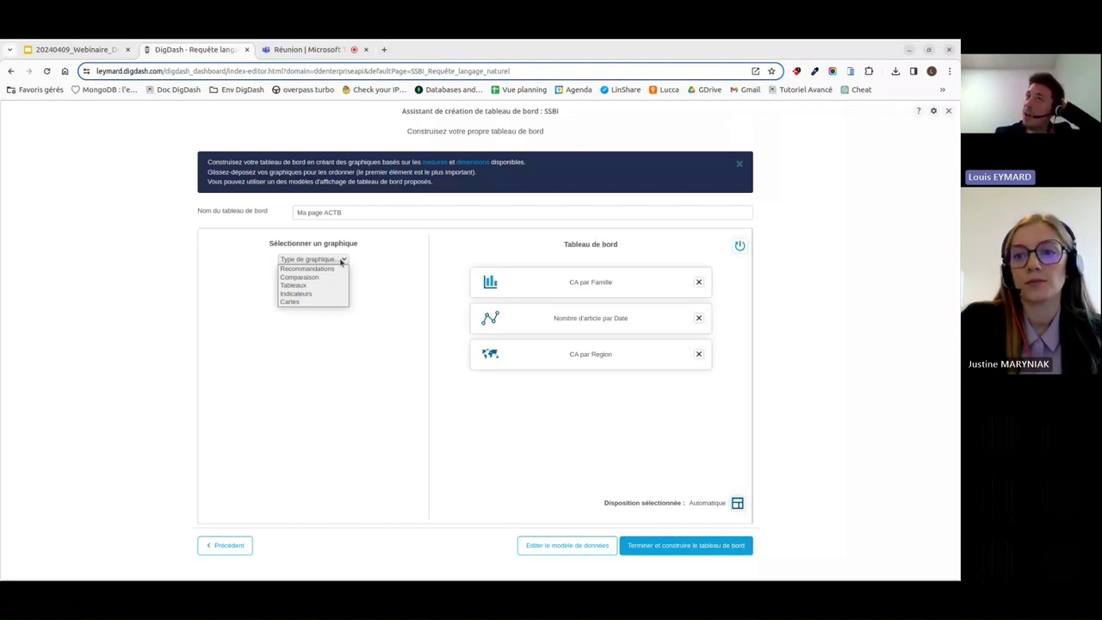
{"action": "left_click", "coordinate": [320, 278]}
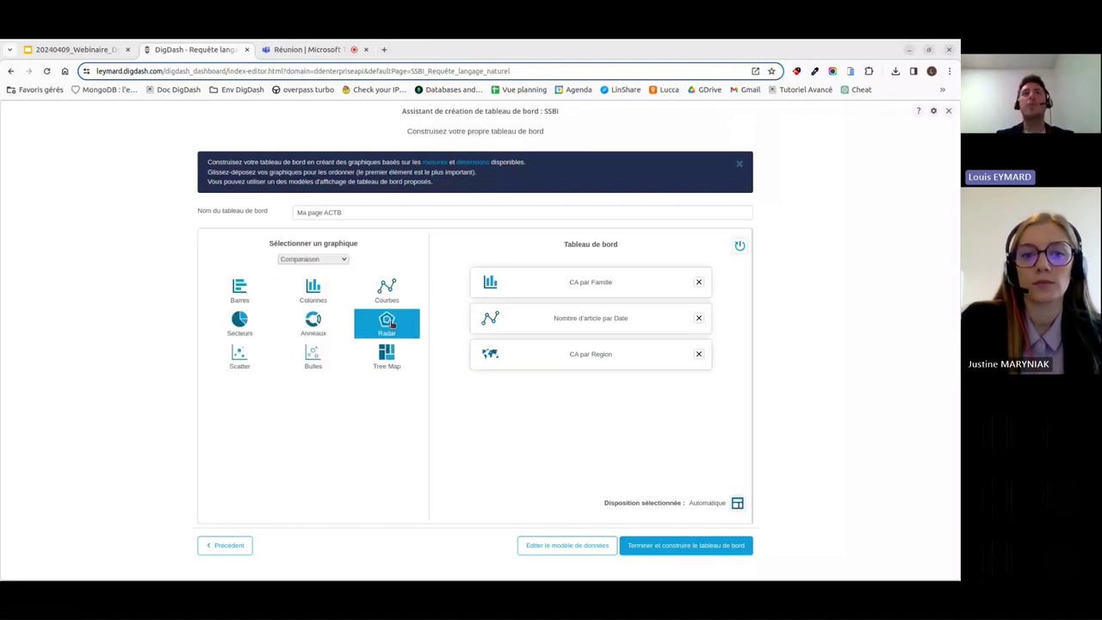
{"action": "left_click", "coordinate": [391, 324]}
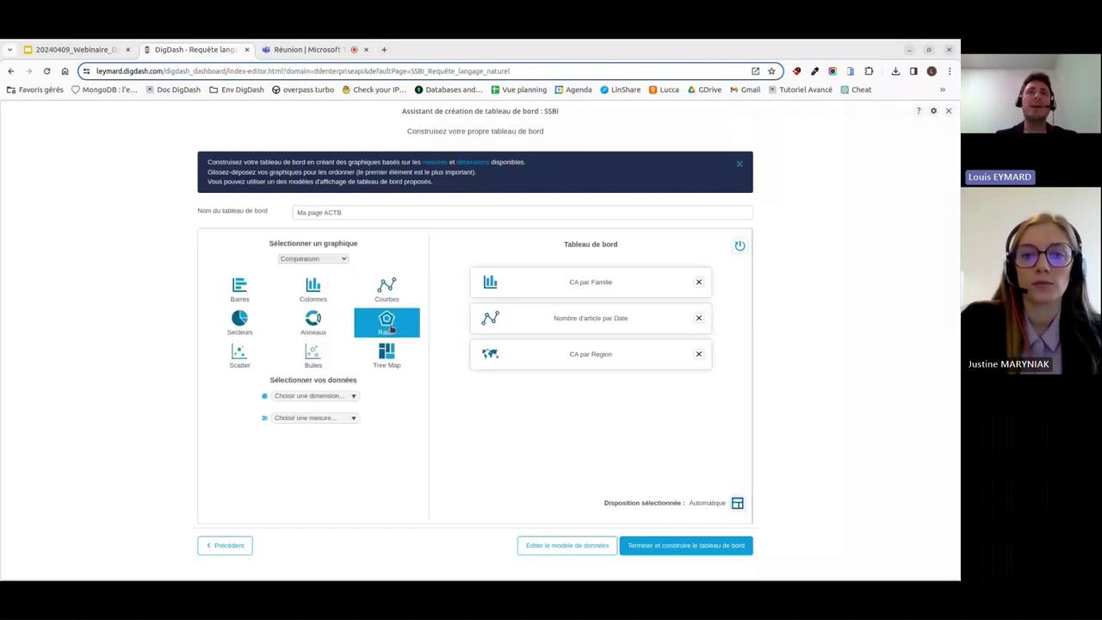
{"action": "left_click", "coordinate": [353, 398]}
{"action": "left_click", "coordinate": [319, 425]}
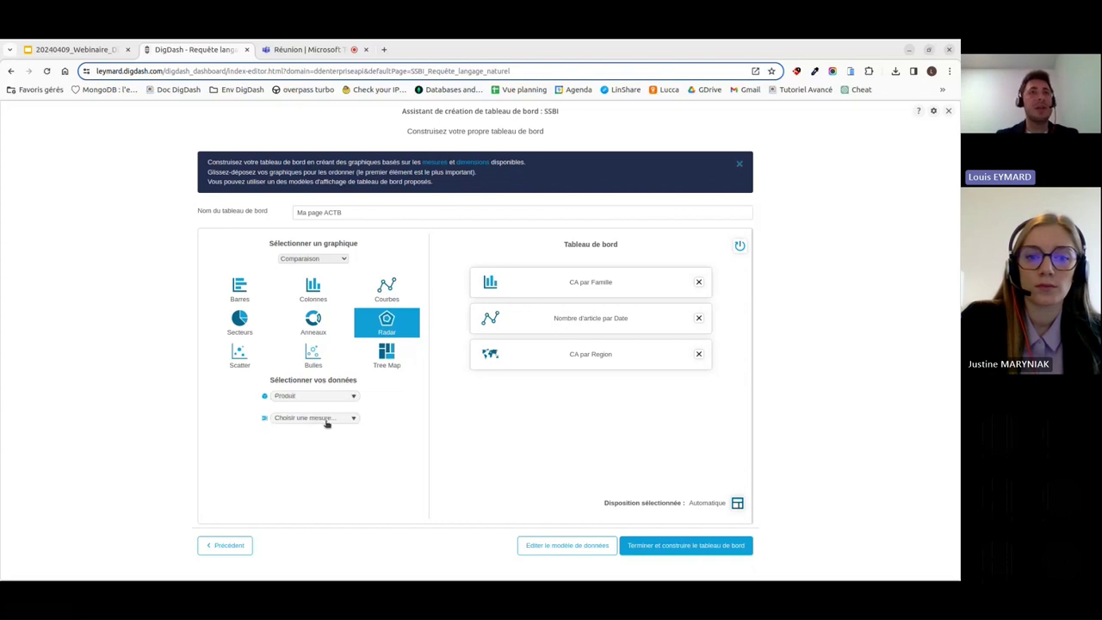
{"action": "left_click", "coordinate": [340, 398]}
{"action": "left_click", "coordinate": [293, 416]}
{"action": "left_click", "coordinate": [354, 418]}
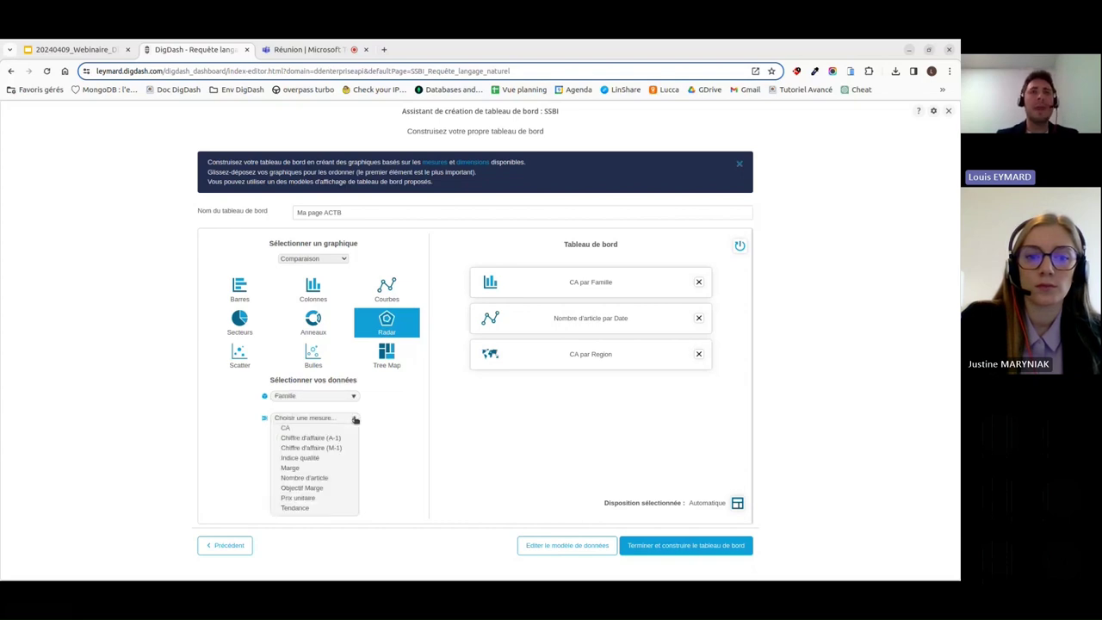
{"action": "left_click", "coordinate": [292, 467]}
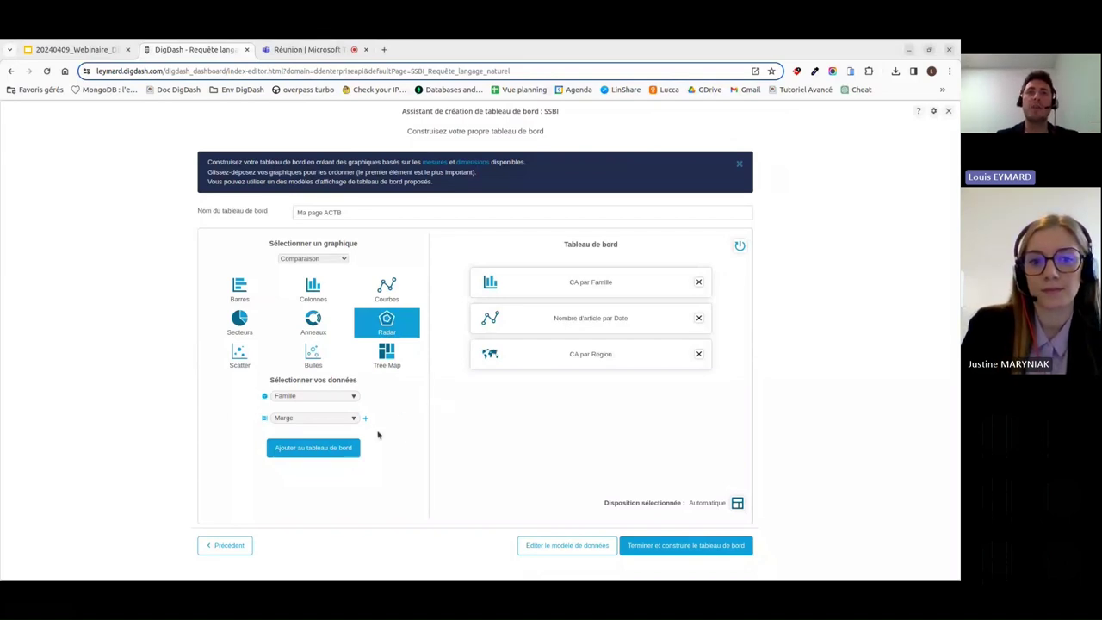
{"action": "left_click", "coordinate": [328, 453]}
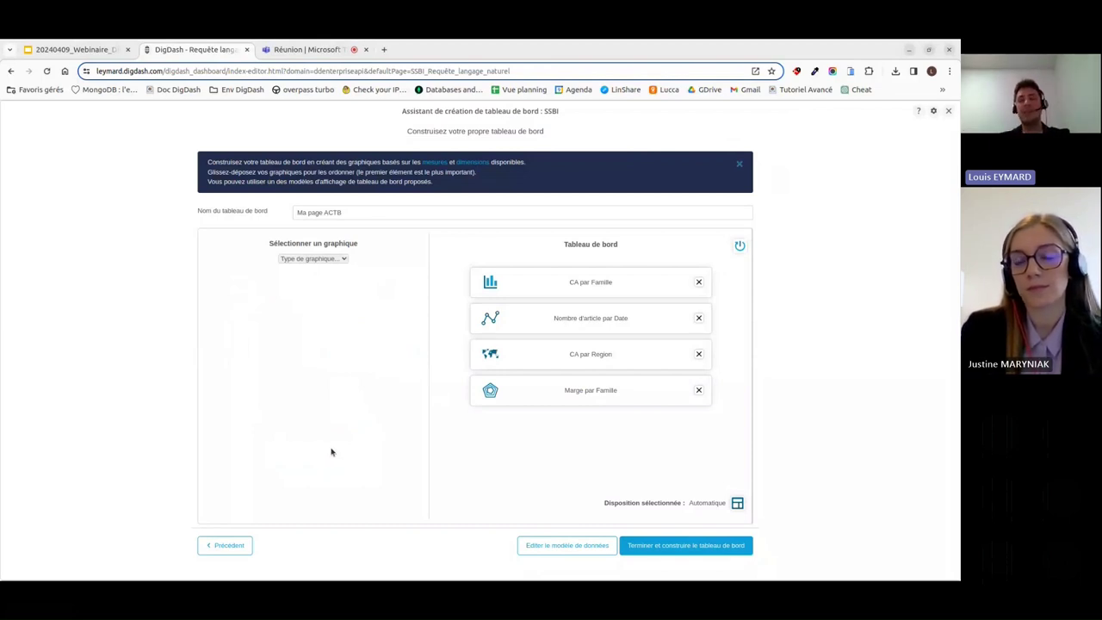
Step: Choose the "Indicateurs + Titre" layout for the four charts and build the dashboard
{"action": "left_click", "coordinate": [738, 504]}
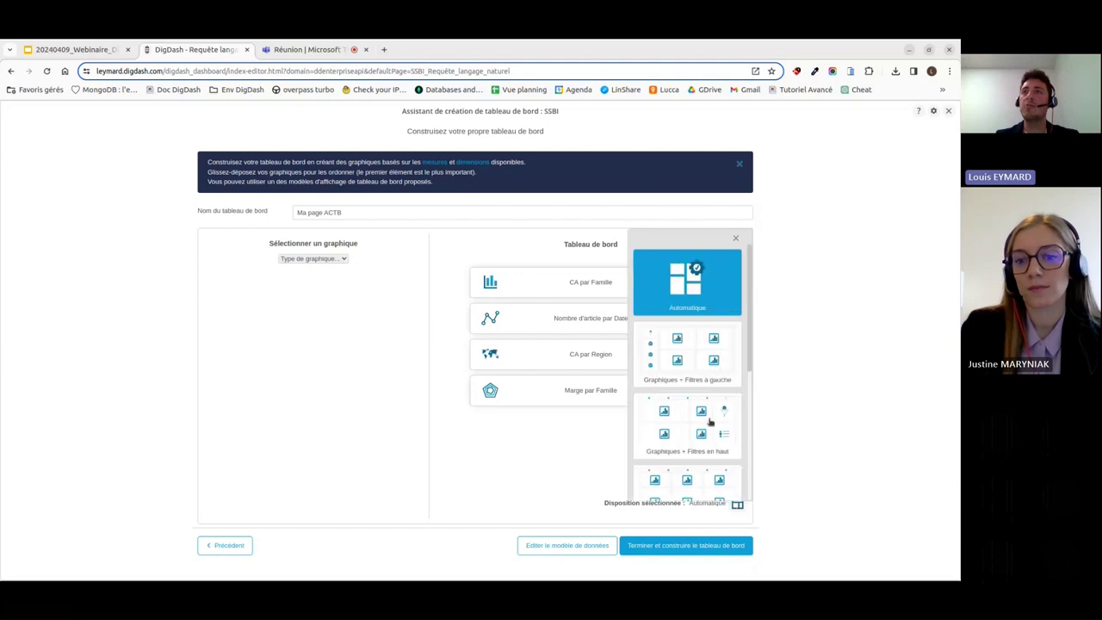
{"action": "scroll", "coordinate": [699, 386], "scroll_direction": "down", "scroll_amount": 5}
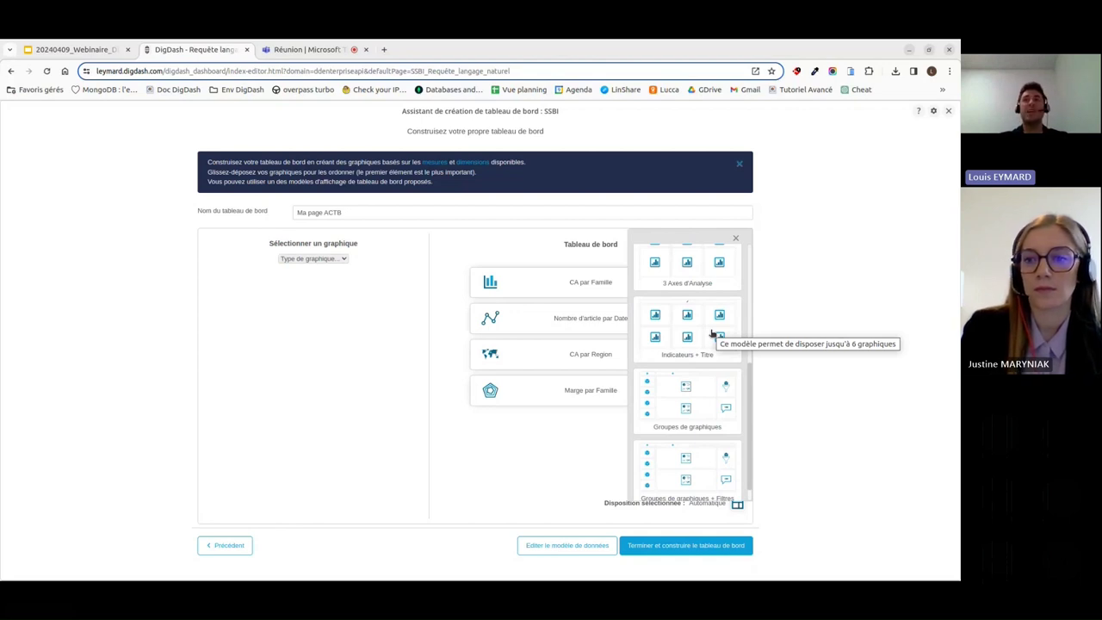
{"action": "scroll", "coordinate": [701, 388], "scroll_direction": "down", "scroll_amount": 1}
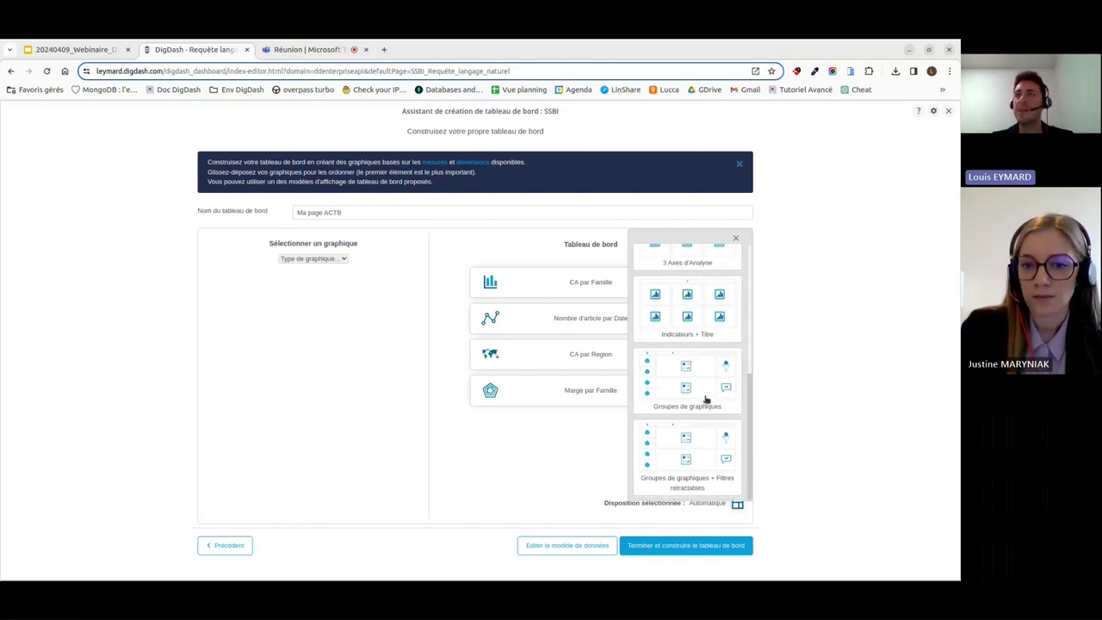
{"action": "scroll", "coordinate": [710, 400], "scroll_direction": "up", "scroll_amount": 1}
{"action": "scroll", "coordinate": [717, 392], "scroll_direction": "up", "scroll_amount": 2}
{"action": "scroll", "coordinate": [711, 375], "scroll_direction": "down", "scroll_amount": 2}
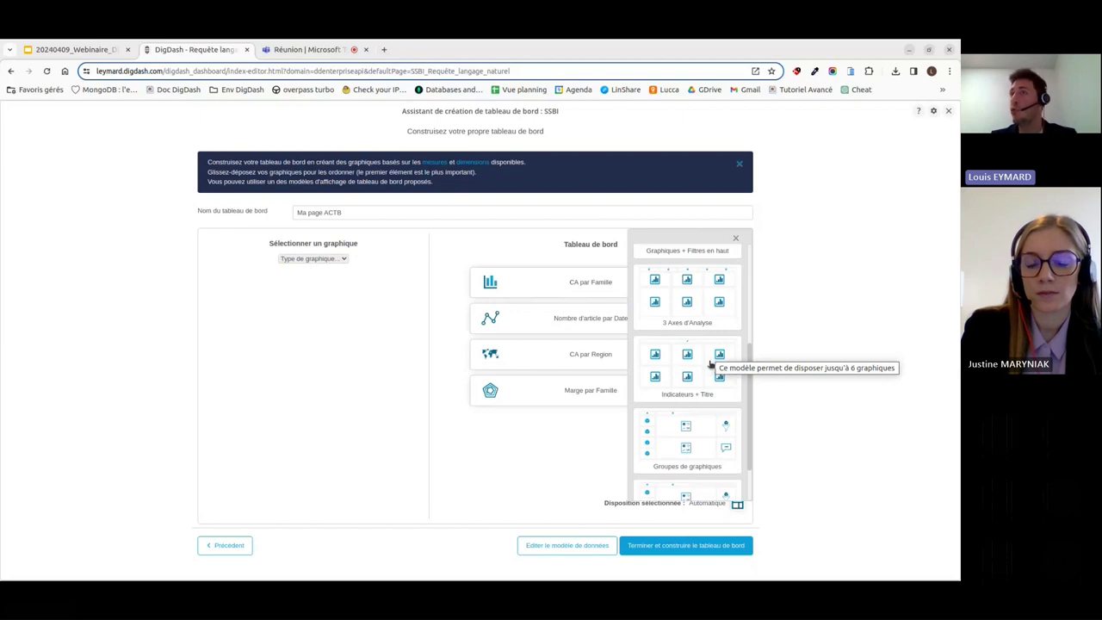
{"action": "left_click", "coordinate": [686, 369]}
{"action": "left_click", "coordinate": [686, 544]}
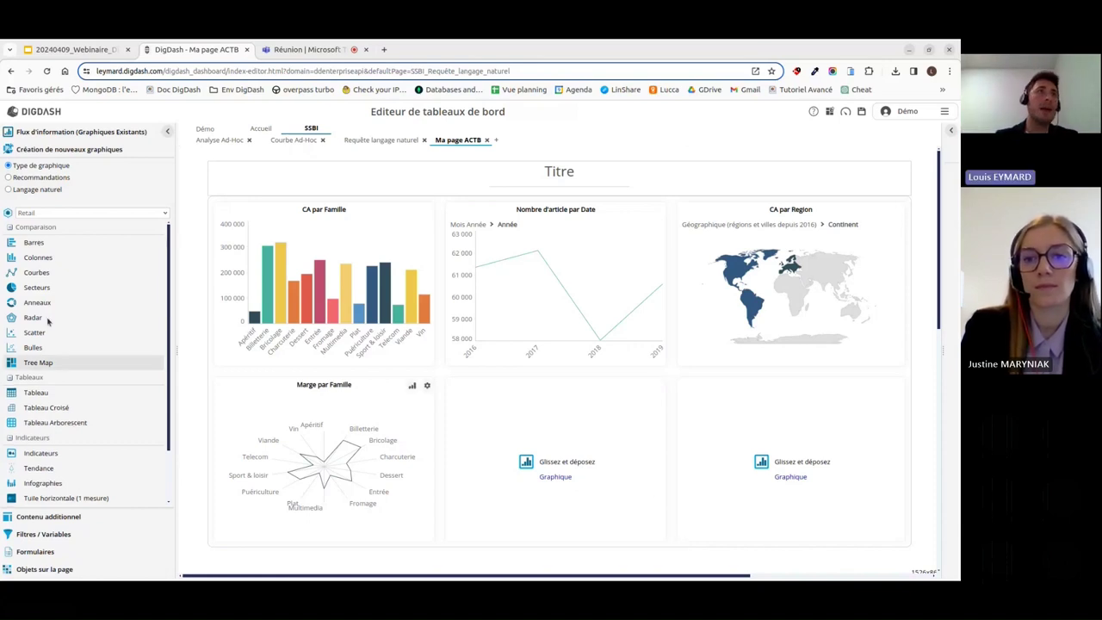
Step: Place the existing charts "Top 5 de CA par famille de produit" and "Evolution des prix unitaires moyens" in the two empty slots
{"action": "left_click", "coordinate": [60, 133]}
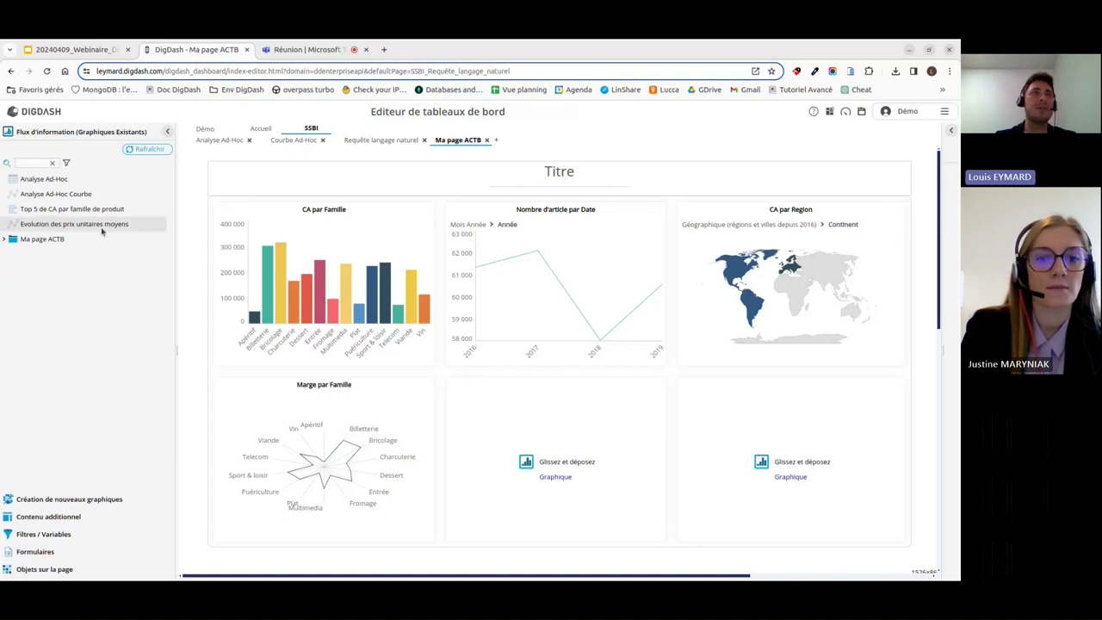
{"action": "left_click_drag", "start_coordinate": [52, 217], "coordinate": [512, 420]}
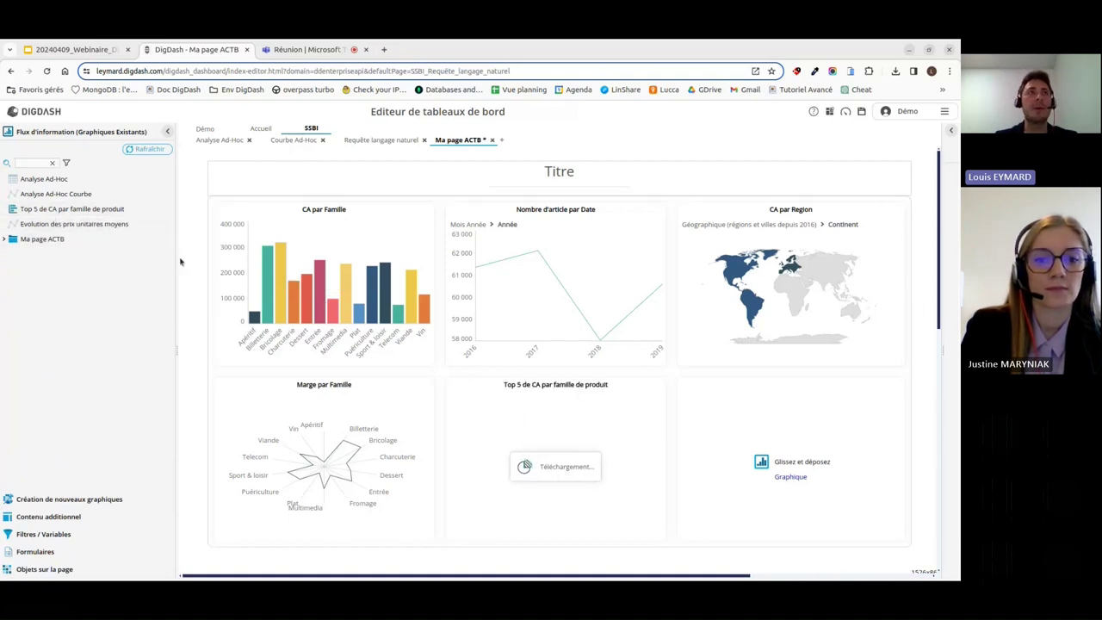
{"action": "left_click_drag", "start_coordinate": [76, 227], "coordinate": [723, 411]}
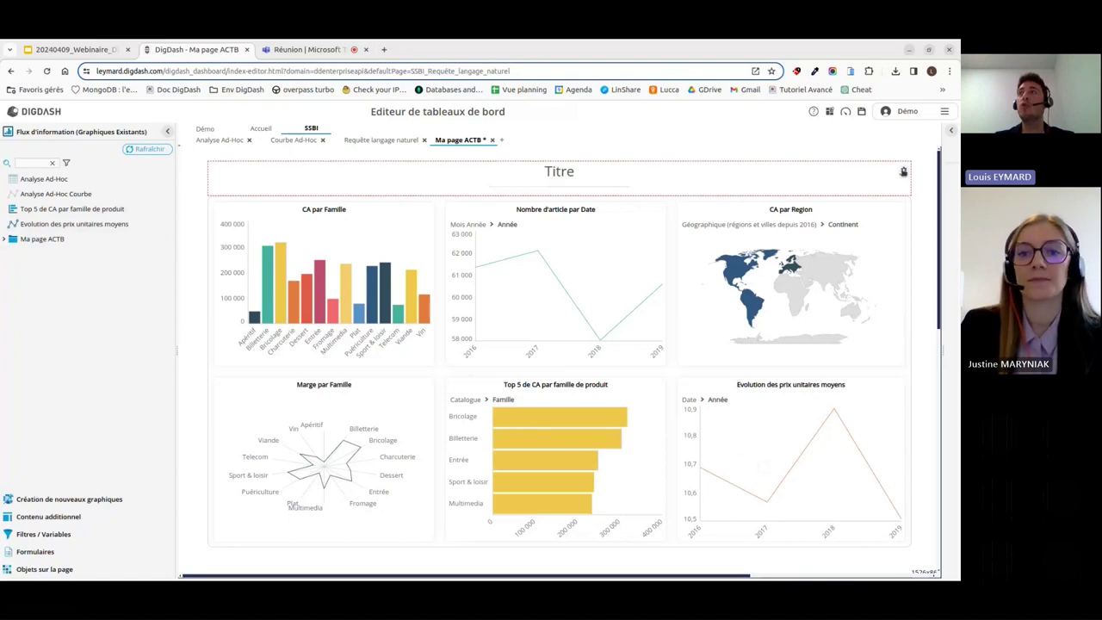
Step: Replace the page's title text with "Mon tableau de bord" in the title block's source code and save it
{"action": "left_click", "coordinate": [903, 171]}
{"action": "left_click", "coordinate": [805, 175]}
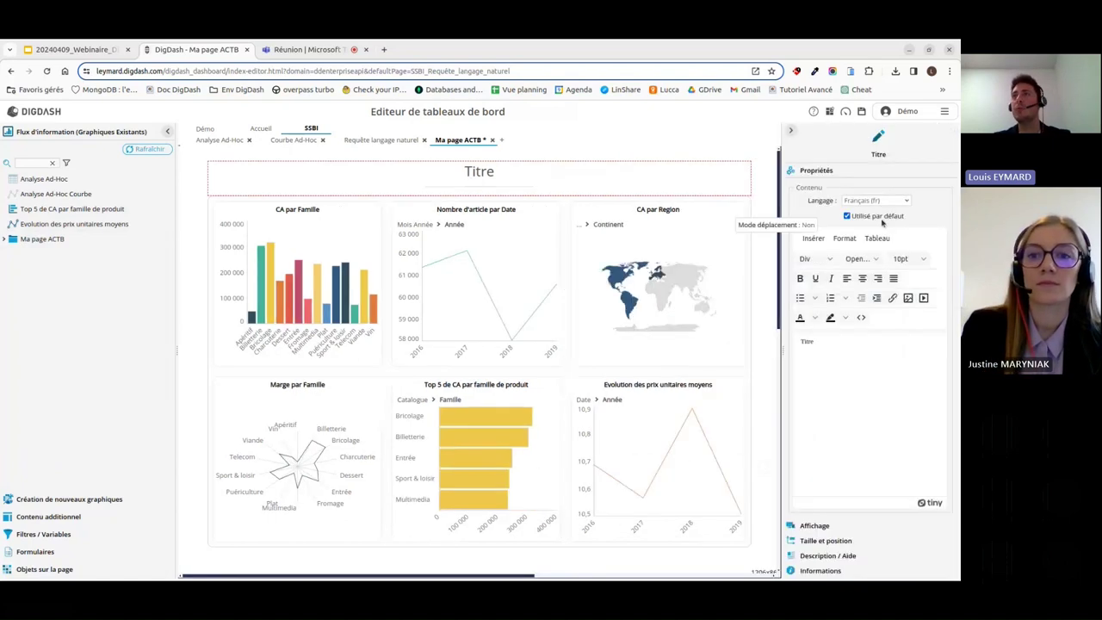
{"action": "left_click", "coordinate": [862, 319]}
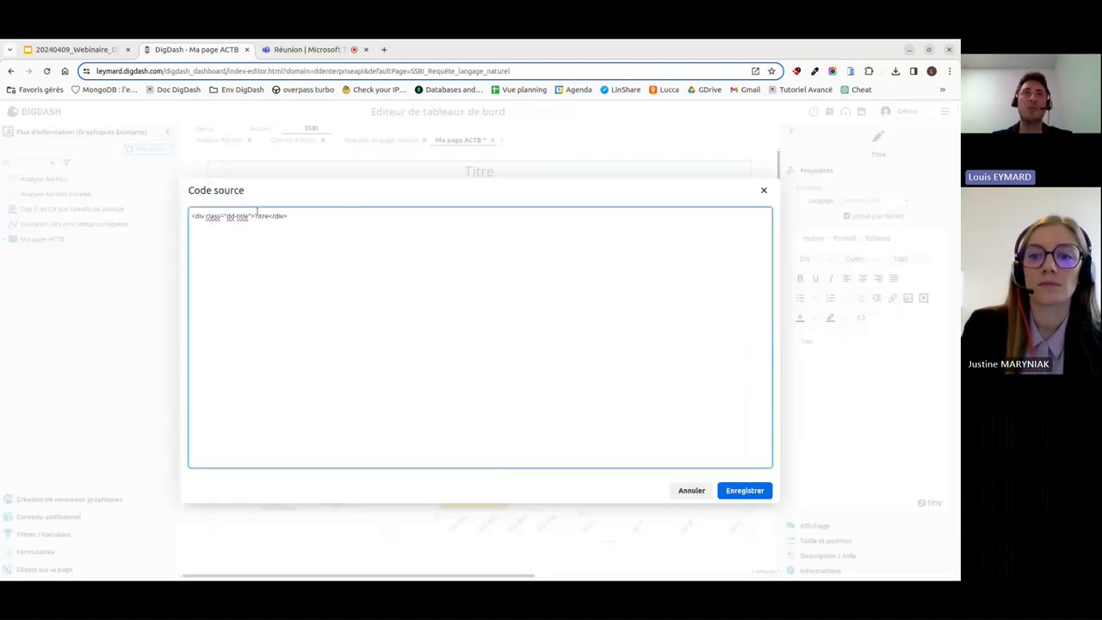
{"action": "double_click", "coordinate": [268, 215]}
{"action": "left_click", "coordinate": [266, 217]}
{"action": "double_click", "coordinate": [263, 215]}
{"action": "type", "text": "Test"}
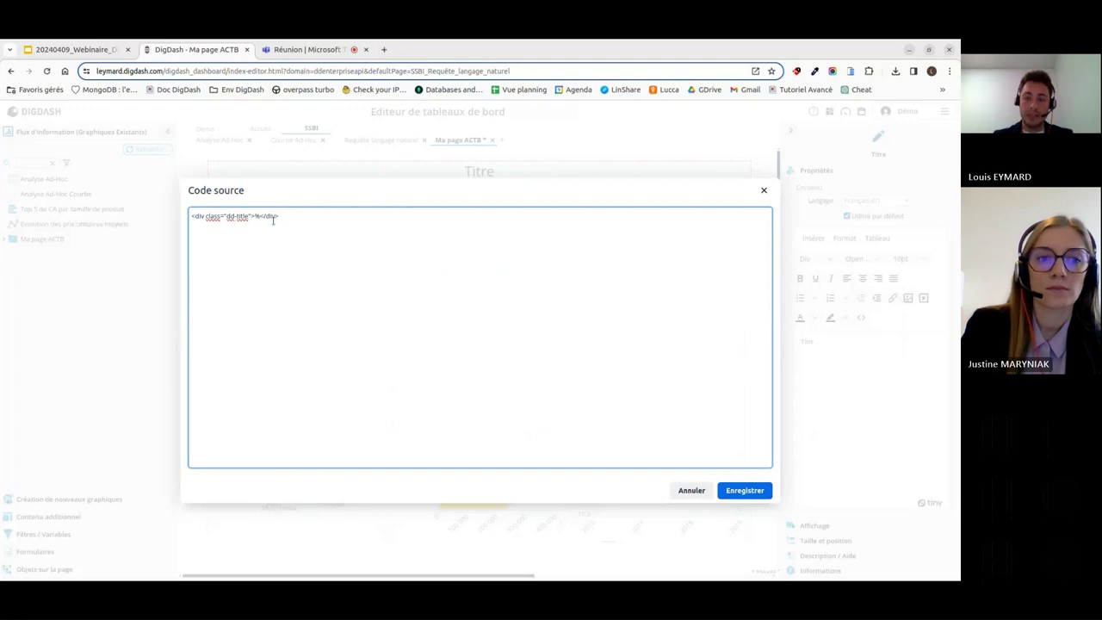
{"action": "key", "text": "BackSpace"}
{"action": "type", "text": "Mon tableau de bord"}
{"action": "left_click", "coordinate": [745, 491]}
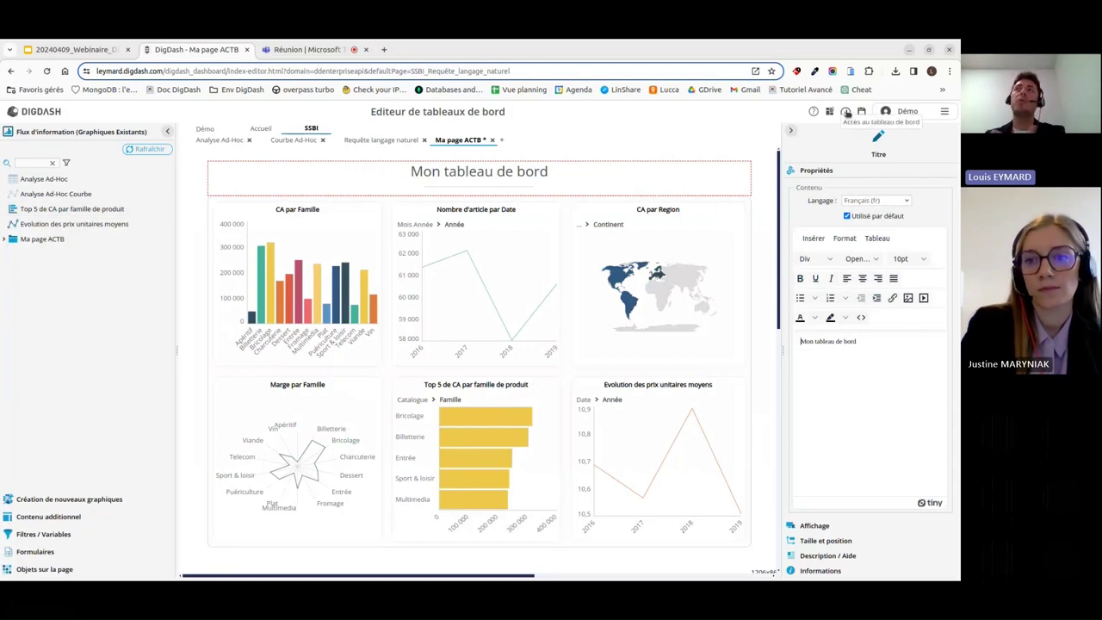
Step: Save the "Ma page ACTB" page and leave the editor for the dashboard view
{"action": "left_click", "coordinate": [847, 113]}
{"action": "left_click", "coordinate": [408, 362]}
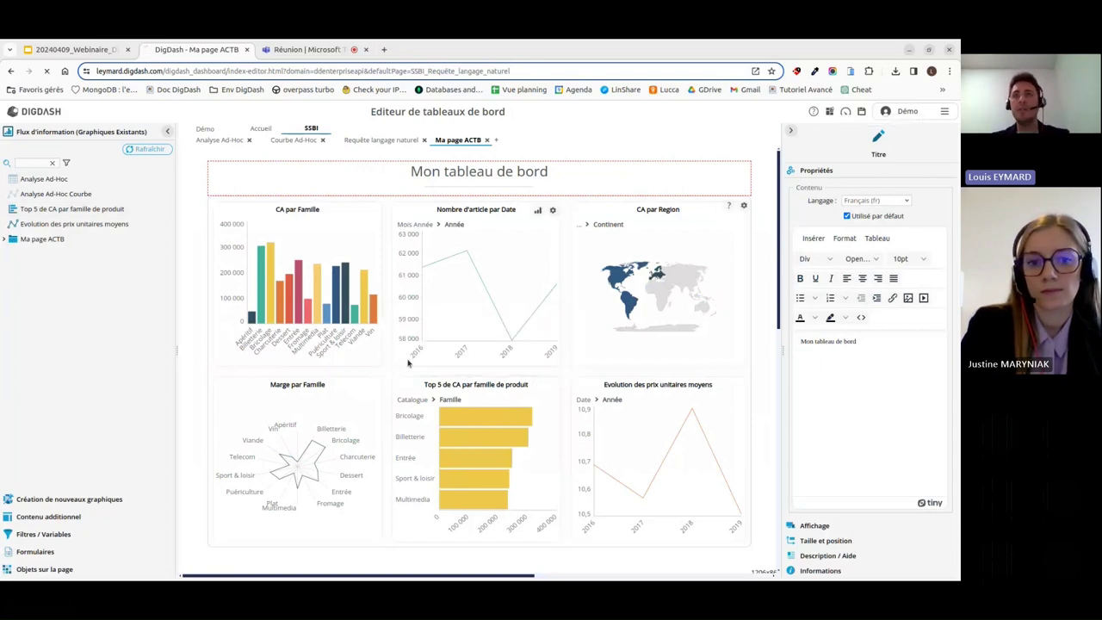